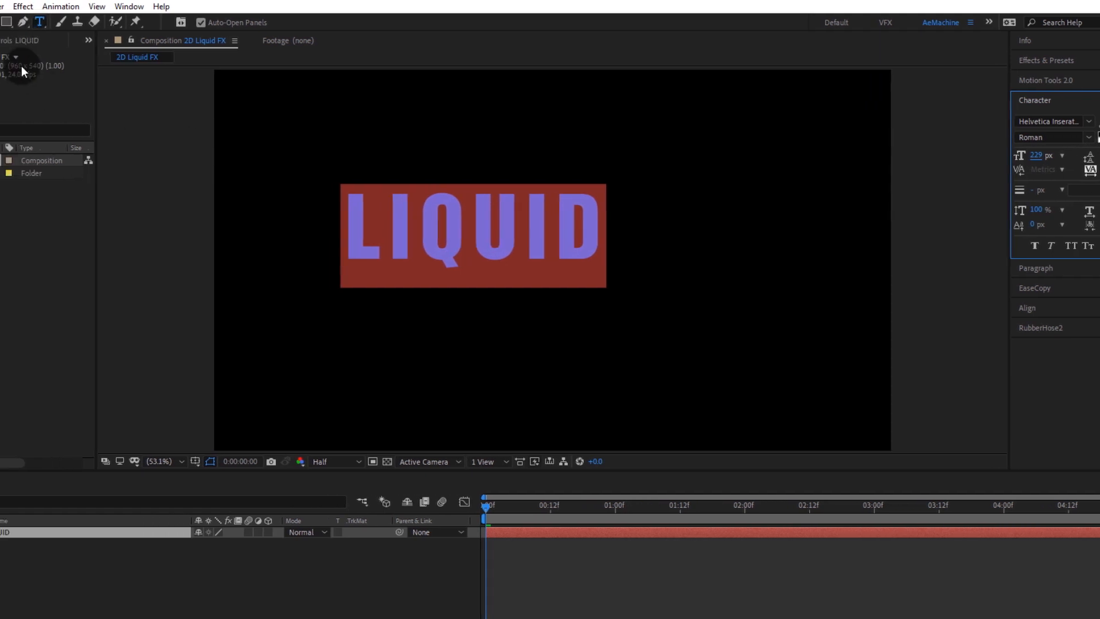
Step: Center the LIQUID text layer's anchor point and align the layer to the composition's horizontal and vertical centers
click(17, 21)
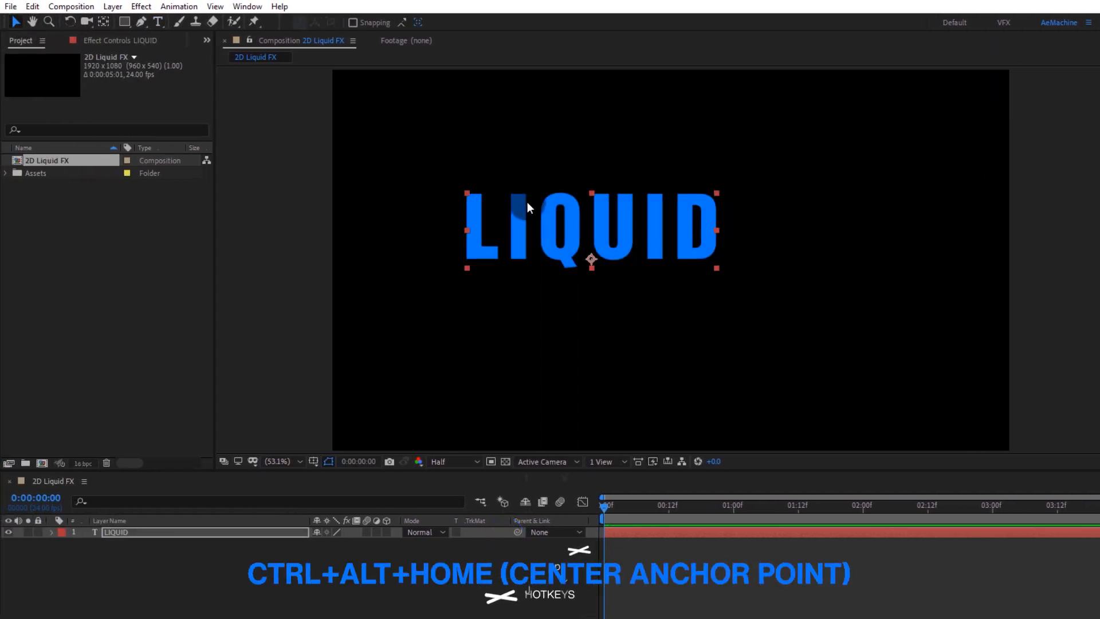
key(ctrl+alt+Home)
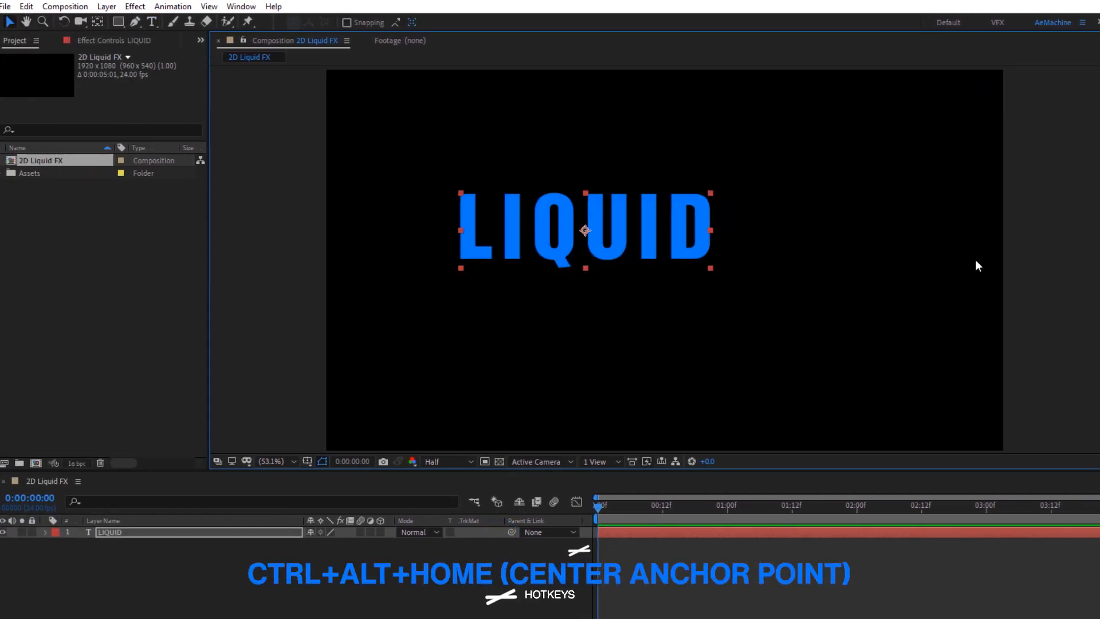
click(1036, 304)
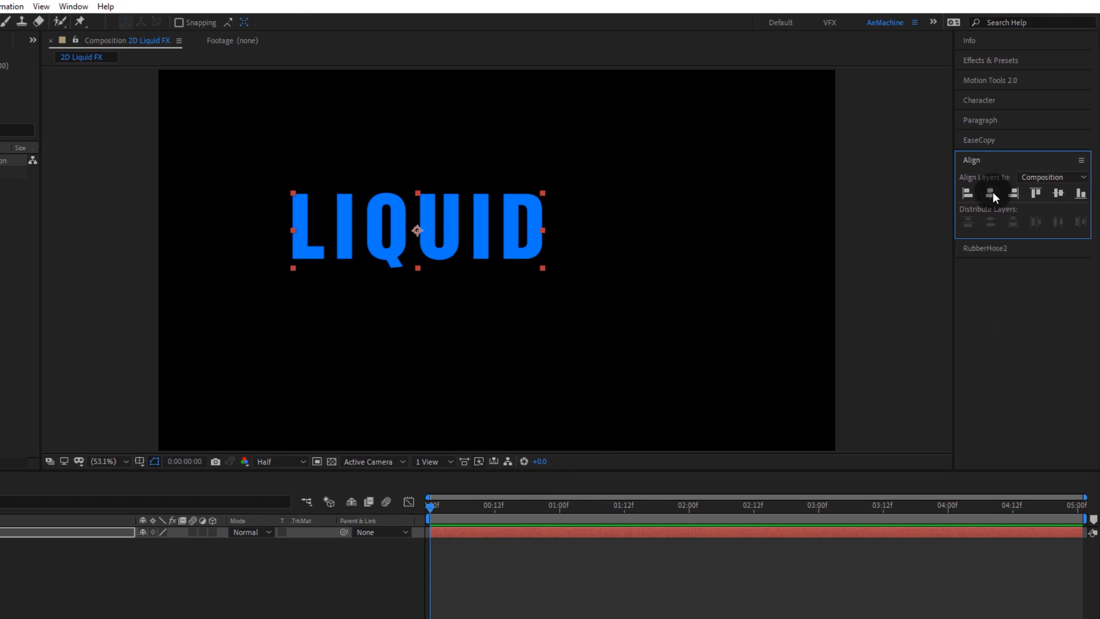
click(992, 193)
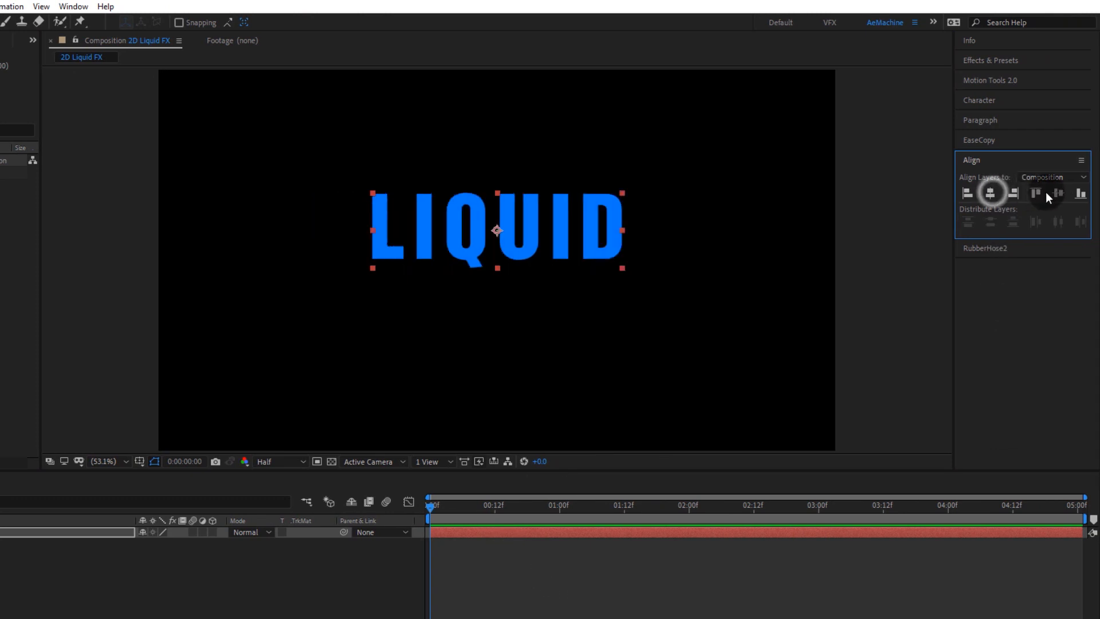
click(1057, 193)
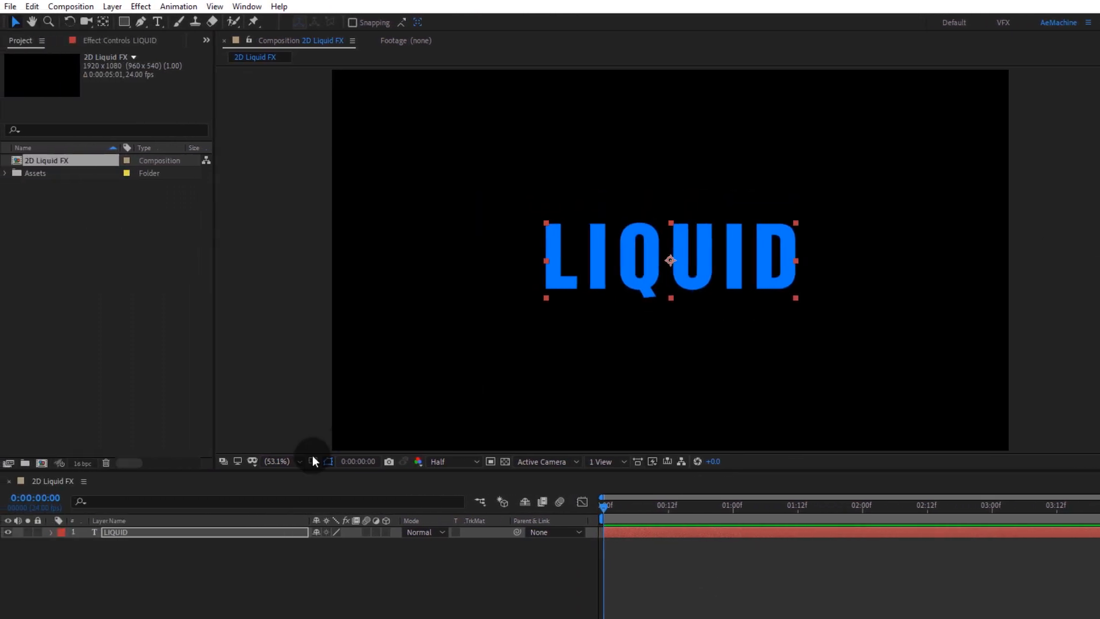
Step: Pre-compose the LIQUID text layer into a new composition, moving all attributes into it
right_click(22, 530)
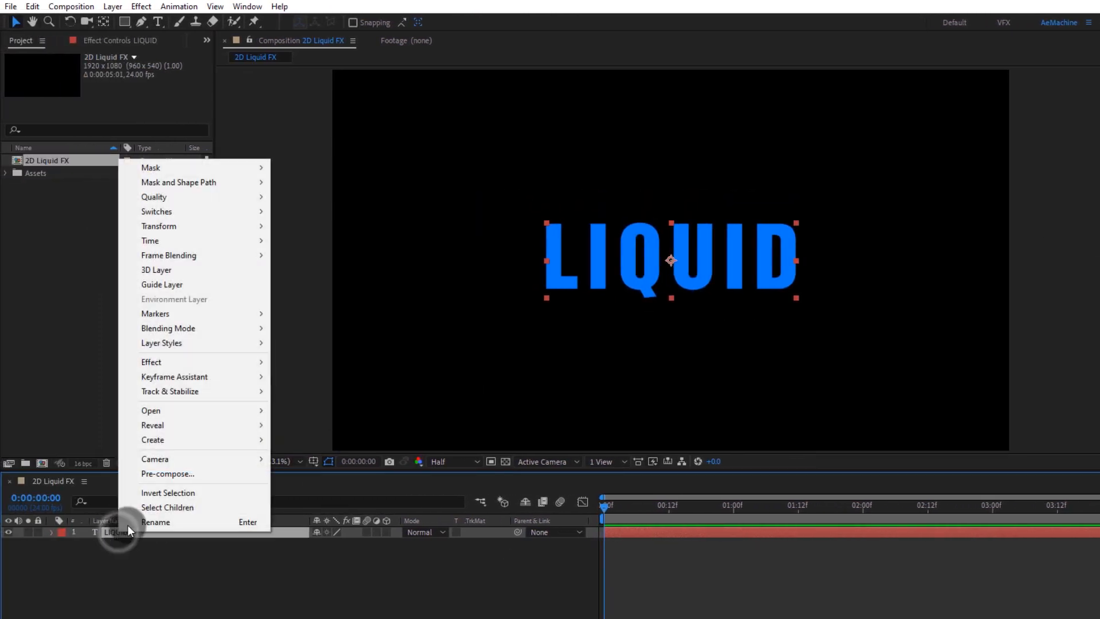
click(156, 476)
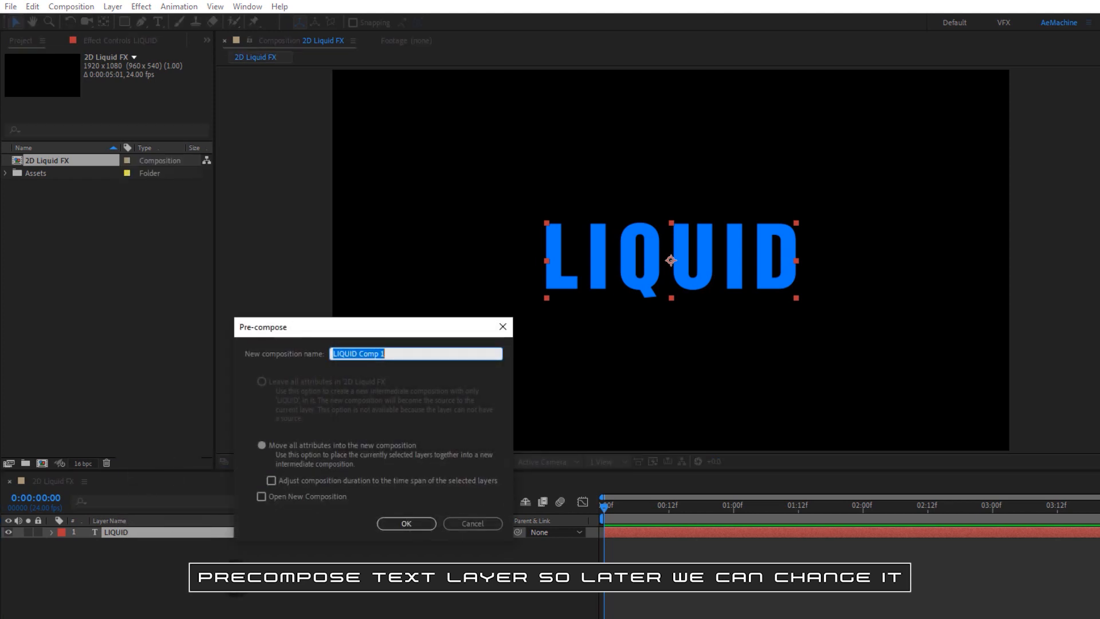
key(Return)
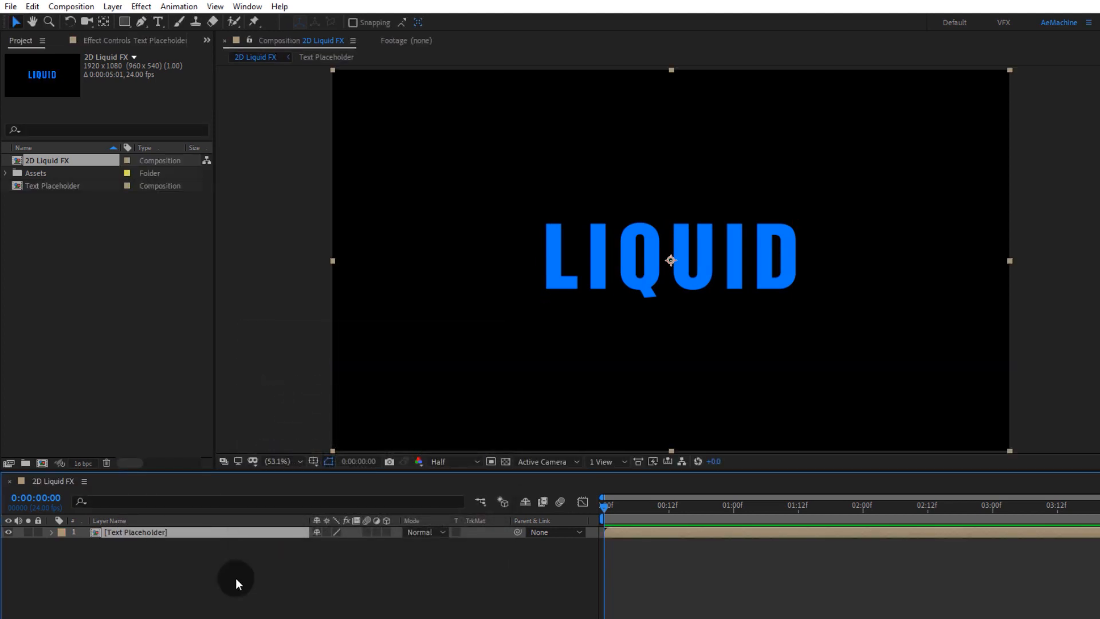
Step: Create a new composition-sized solid layer named Fractal map
right_click(121, 566)
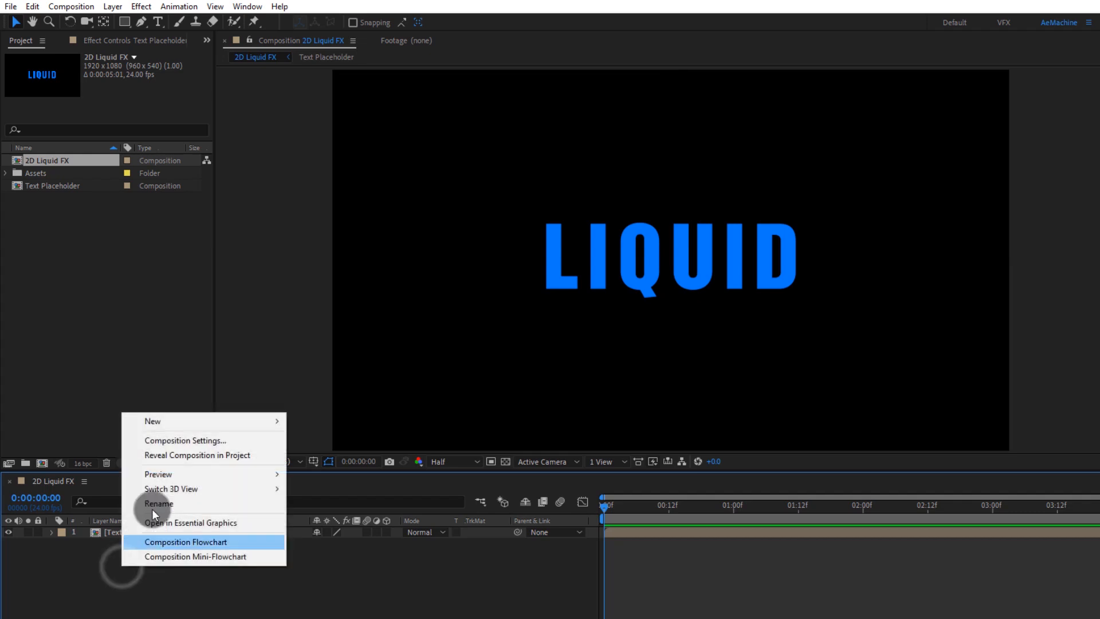
mouse_move(163, 427)
click(367, 453)
text(F)
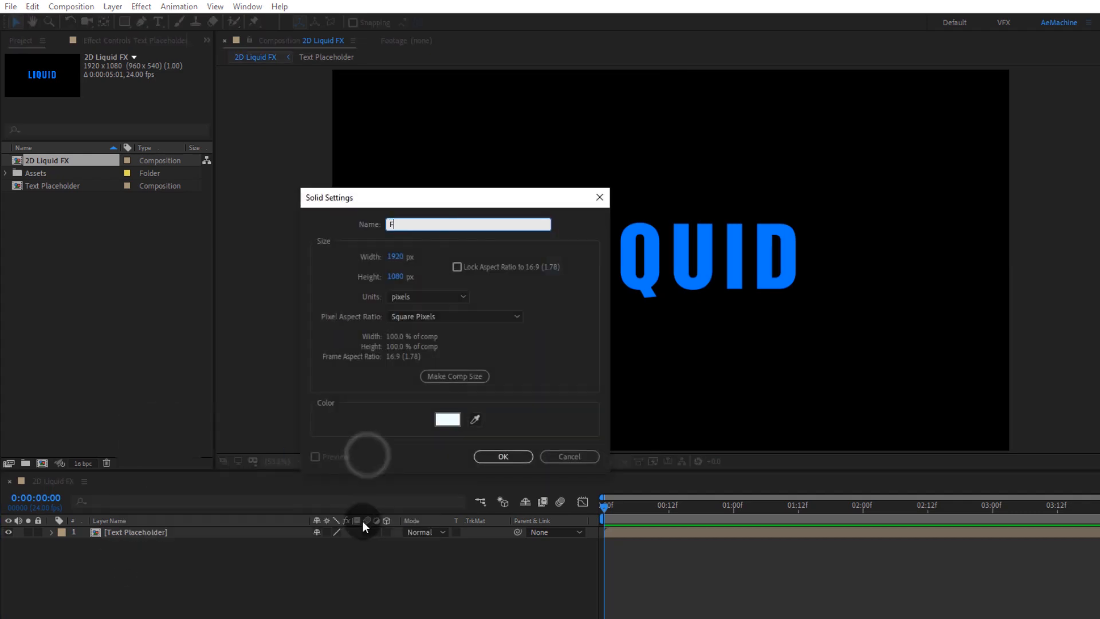
text(ractal mao)
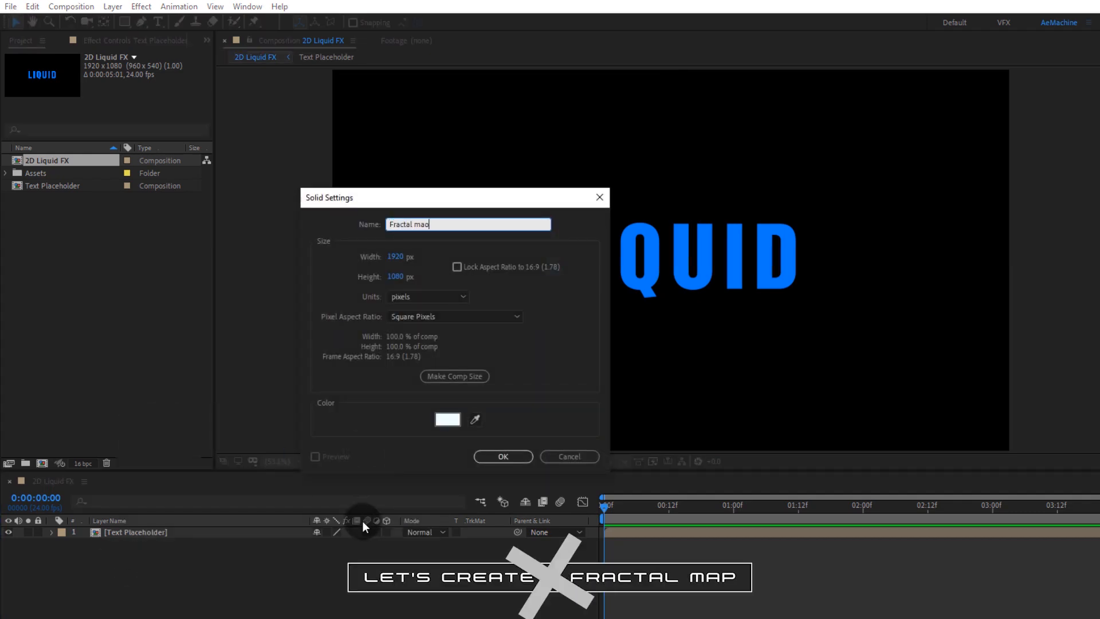
key(Return)
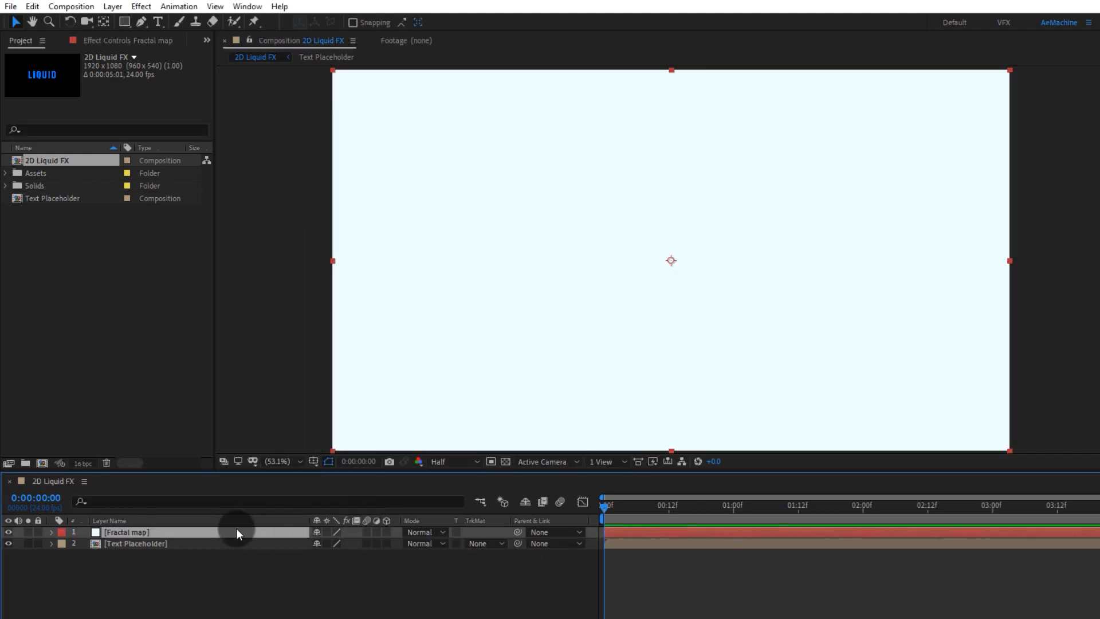
Step: Apply the Fractal Noise effect to the Fractal map solid
key(ctrl+space)
text(fractal)
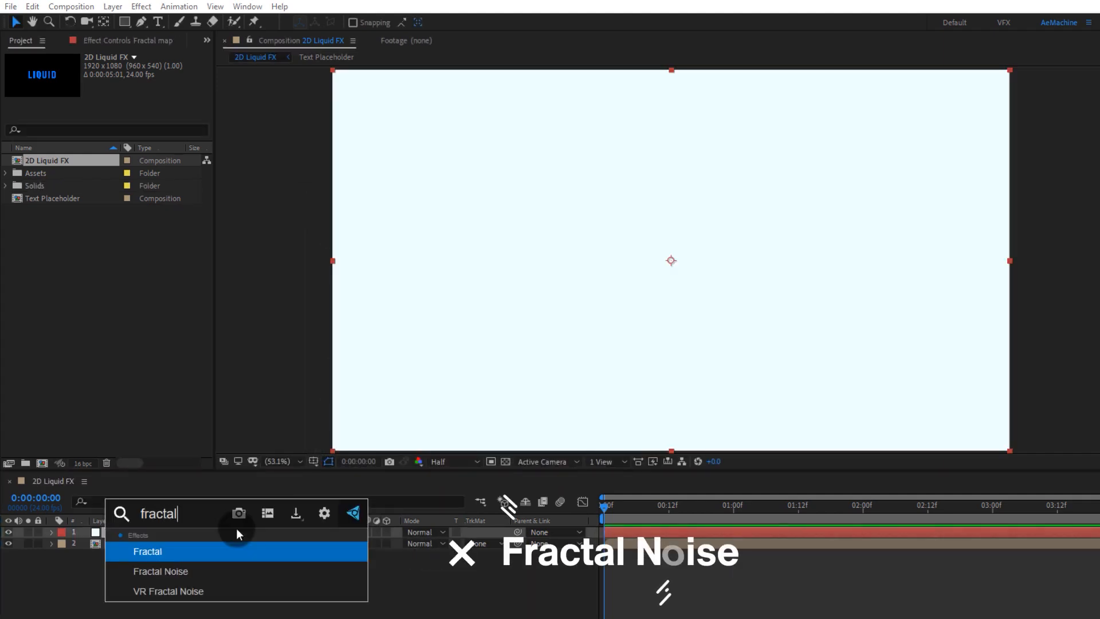
key(Down)
key(Return)
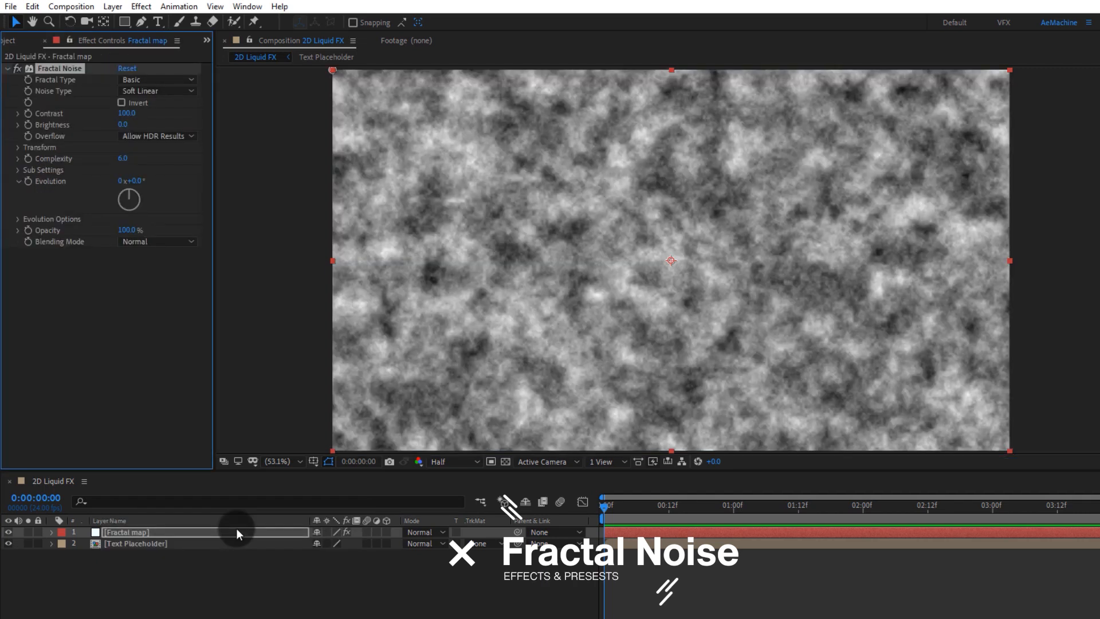
Step: Set the Fractal Noise Complexity to 1 and raise Contrast to about 242
click(124, 161)
text(1)
key(Return)
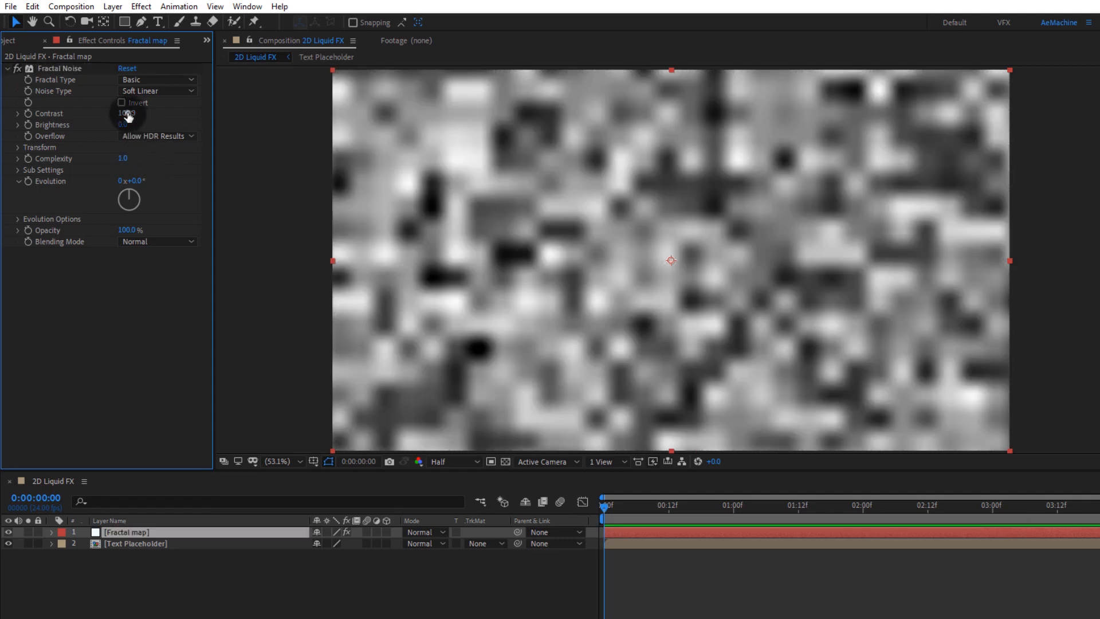
drag(127, 113, 216, 115)
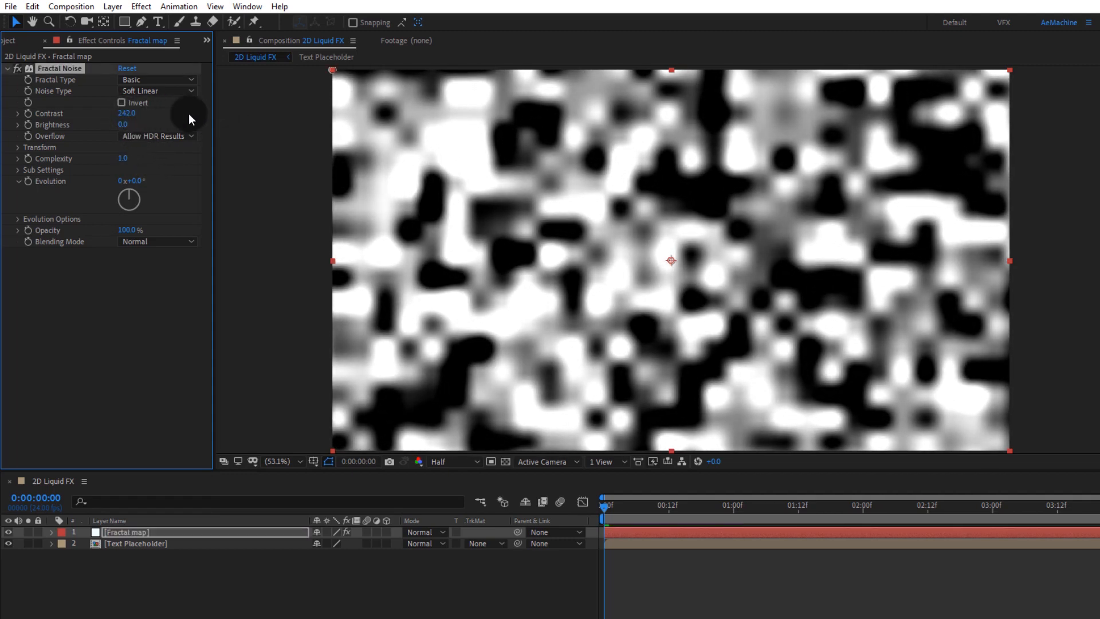
Step: Set Fractal Type to Max, Contrast to 919 and Brightness to -10
click(152, 80)
click(151, 205)
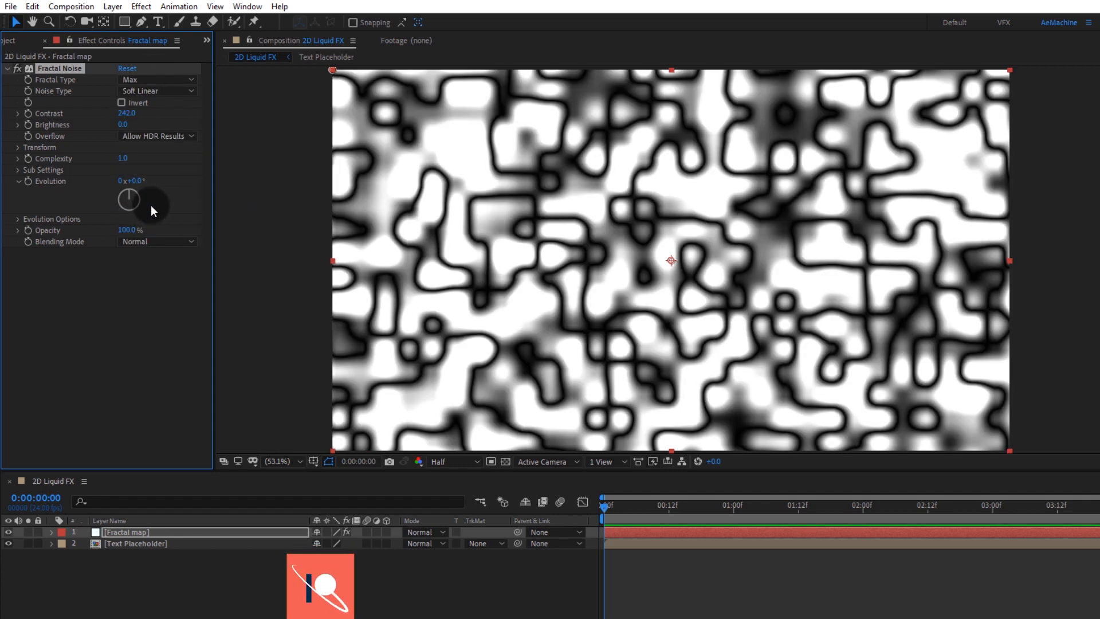
mouse_move(124, 124)
mouse_down()
mouse_move(151, 123)
mouse_move(112, 123)
mouse_move(209, 118)
mouse_move(528, 160)
mouse_move(693, 166)
mouse_move(646, 177)
mouse_move(123, 129)
mouse_up()
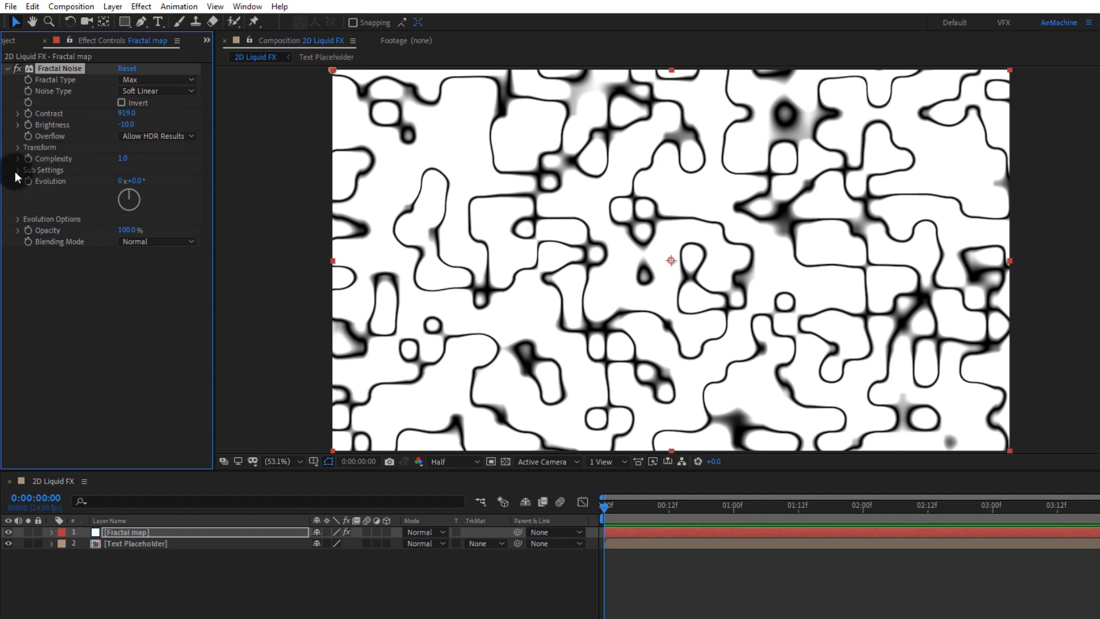
Step: Add the expression time*[100,-200] to the Offset Turbulence property under Transform
click(18, 151)
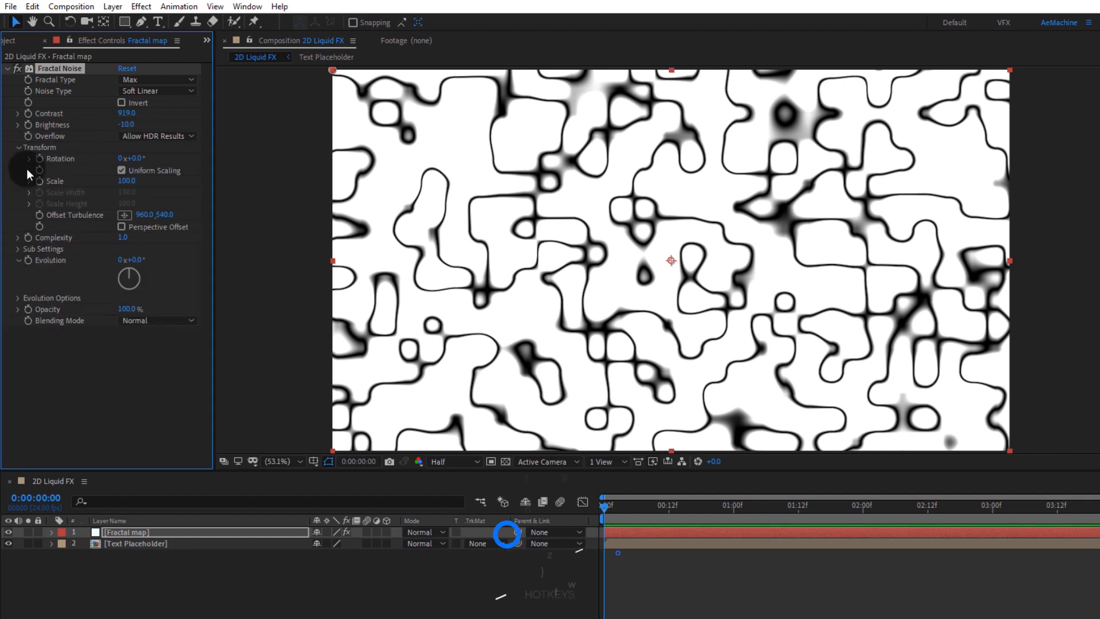
alt+click(38, 214)
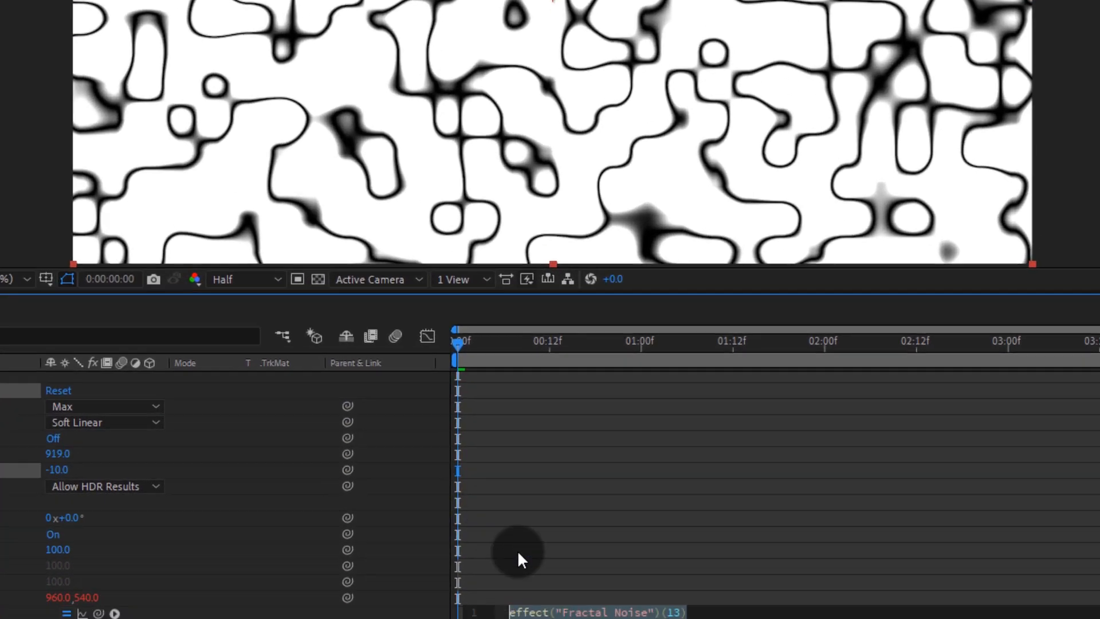
text(time)
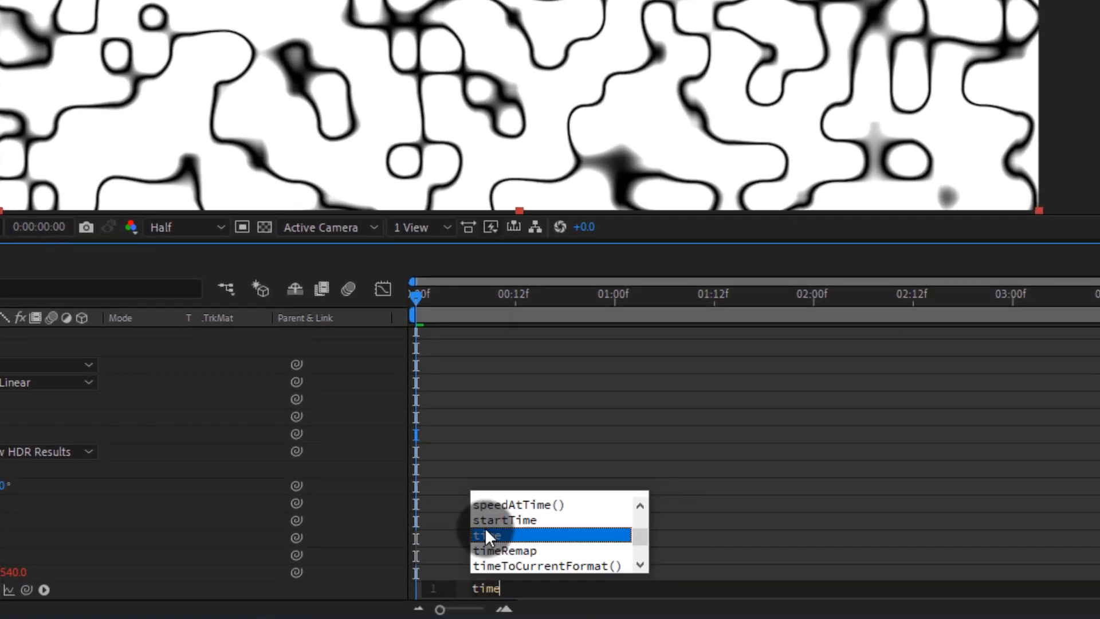
text(*[100)
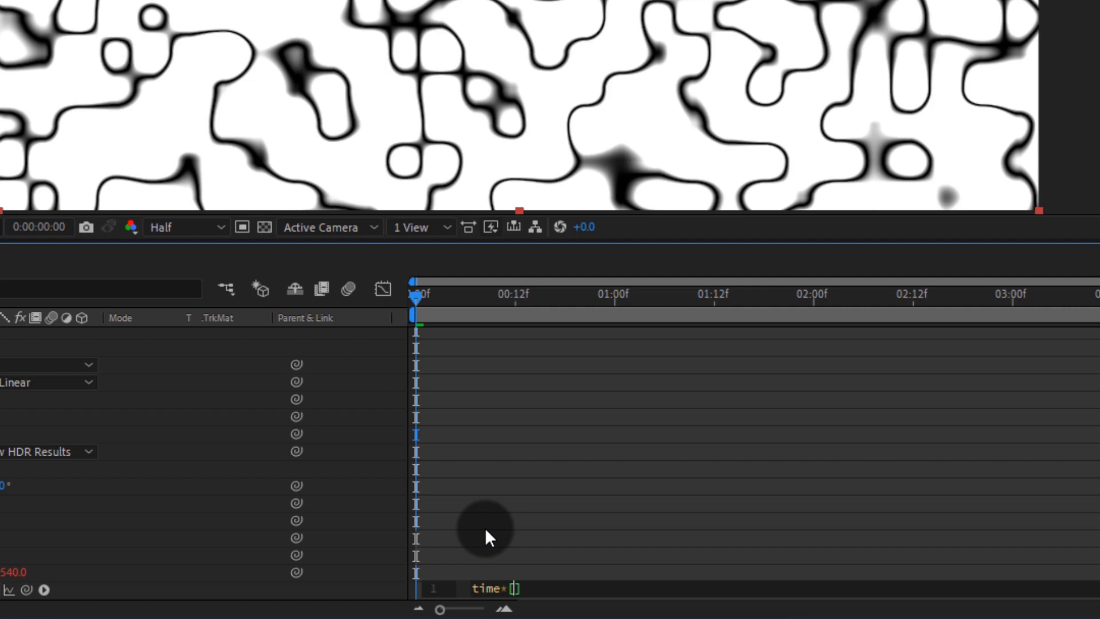
text(,-2)
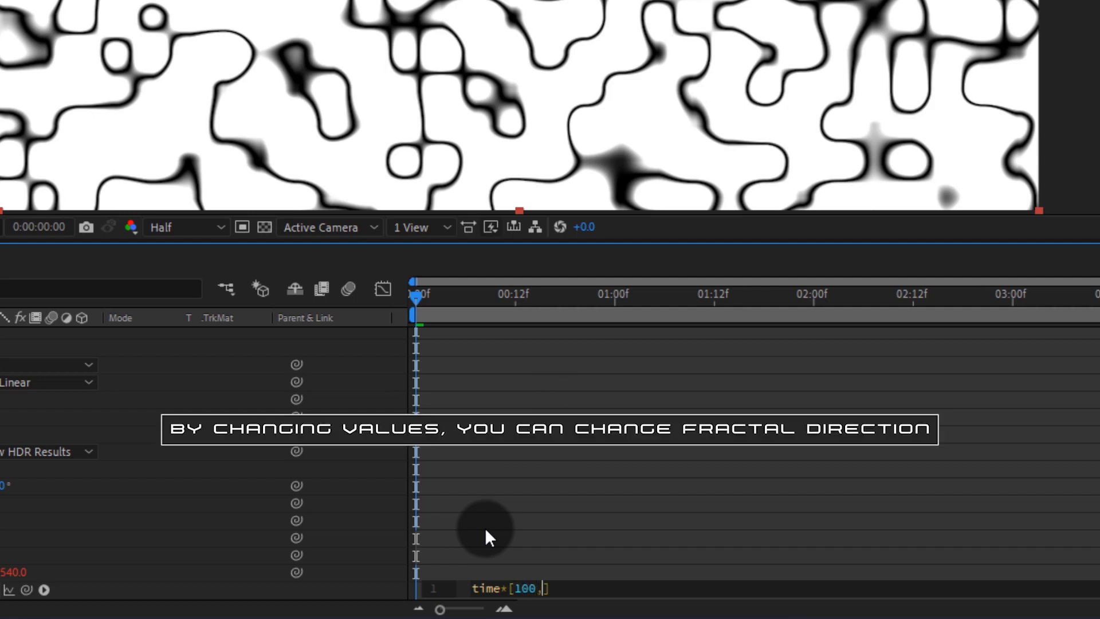
text(00)
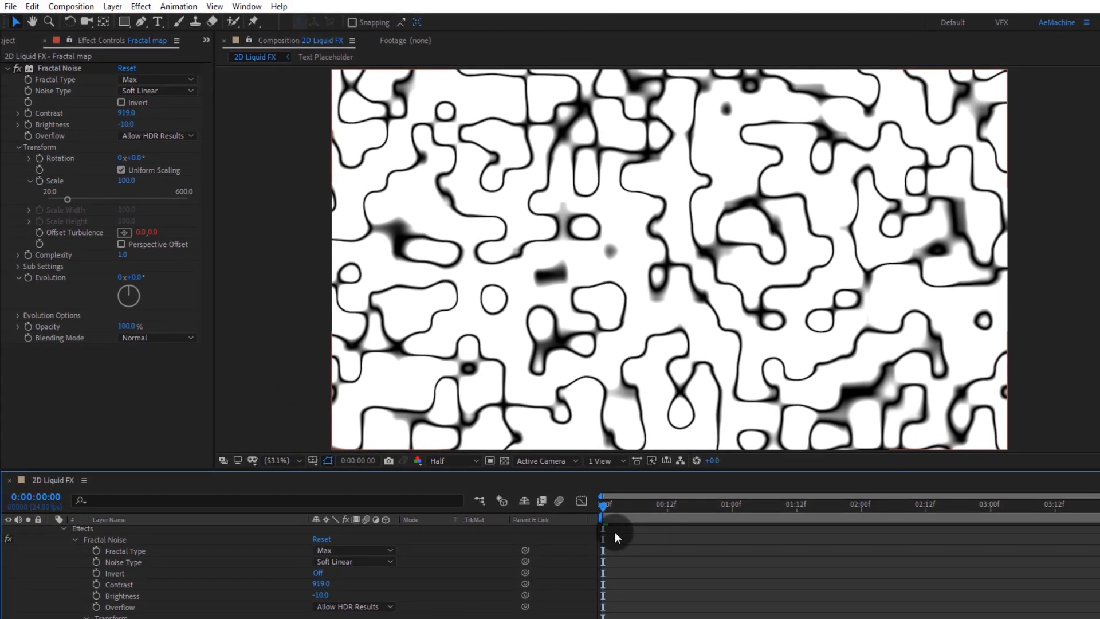
drag(631, 511, 710, 509)
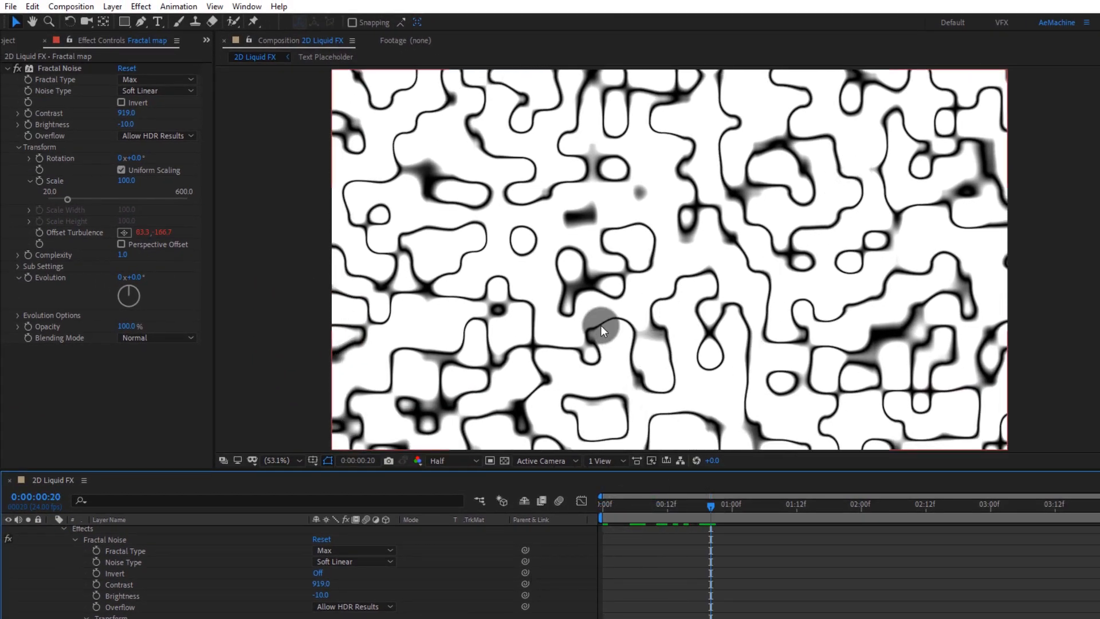
Step: Add the expression time*100 to the Evolution property
alt+click(27, 278)
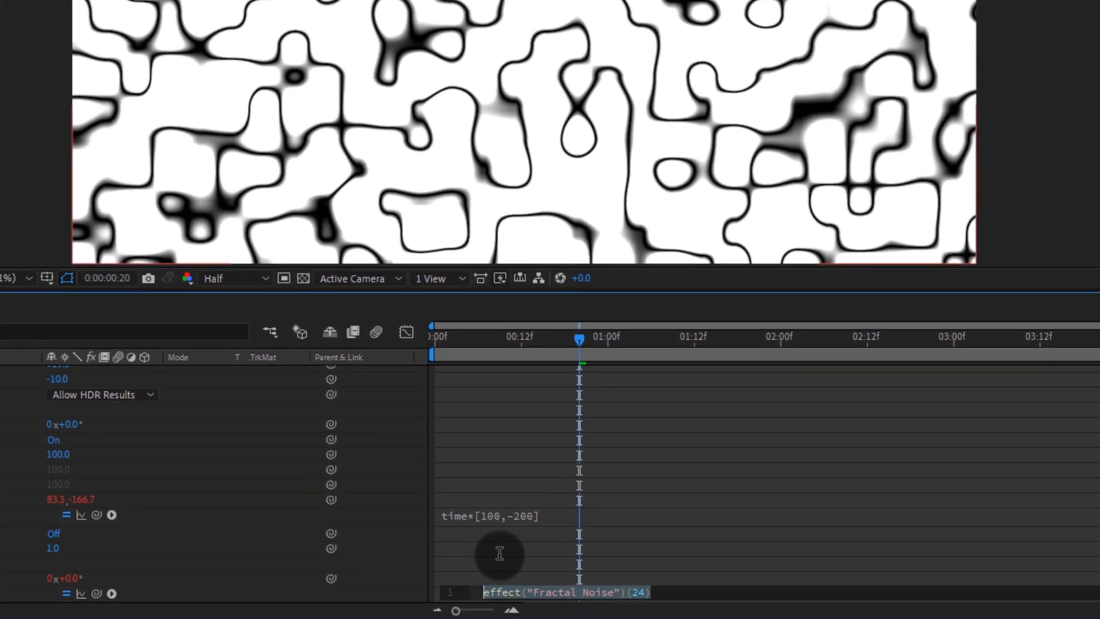
text(time*100)
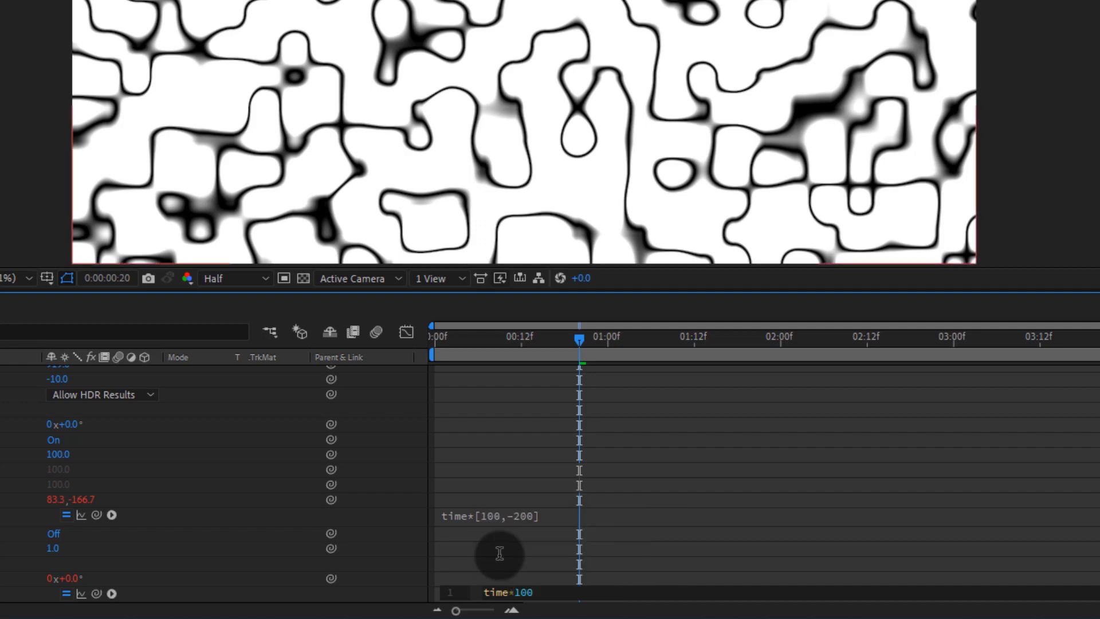
click(516, 483)
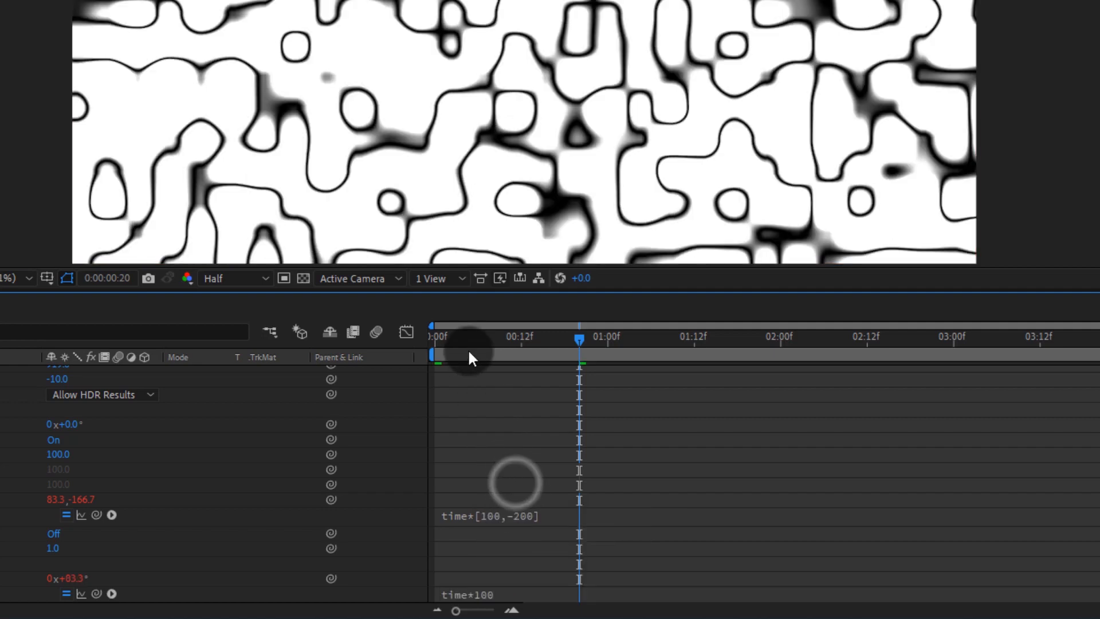
Step: Preview the animation from the start and collapse the Fractal map layer's properties
drag(465, 346, 430, 344)
key(space)
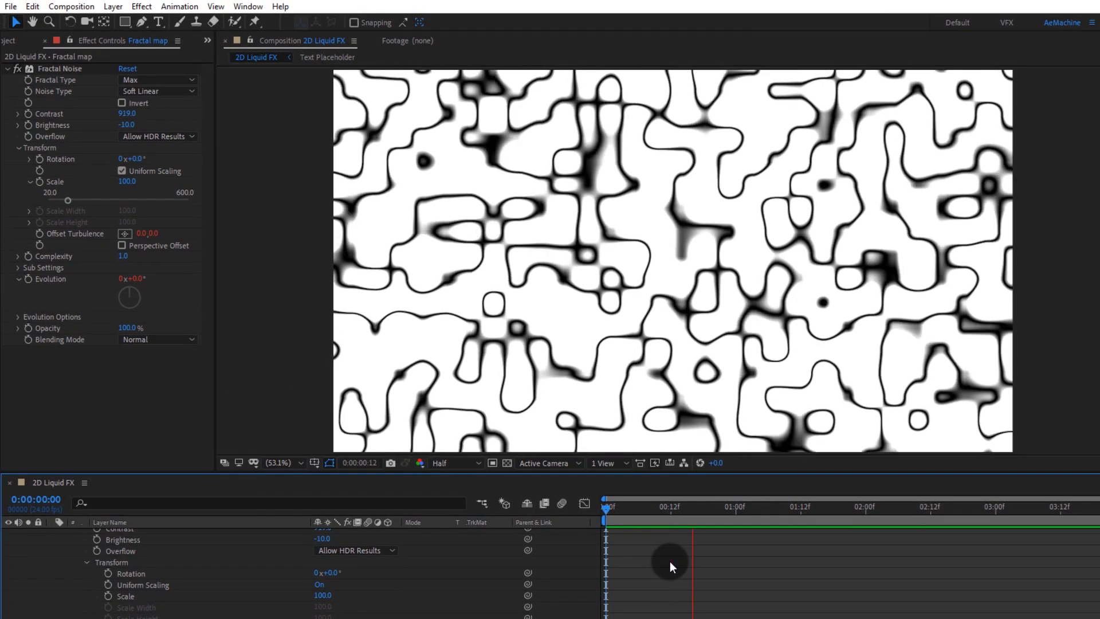
scroll(157, 554, up, 4)
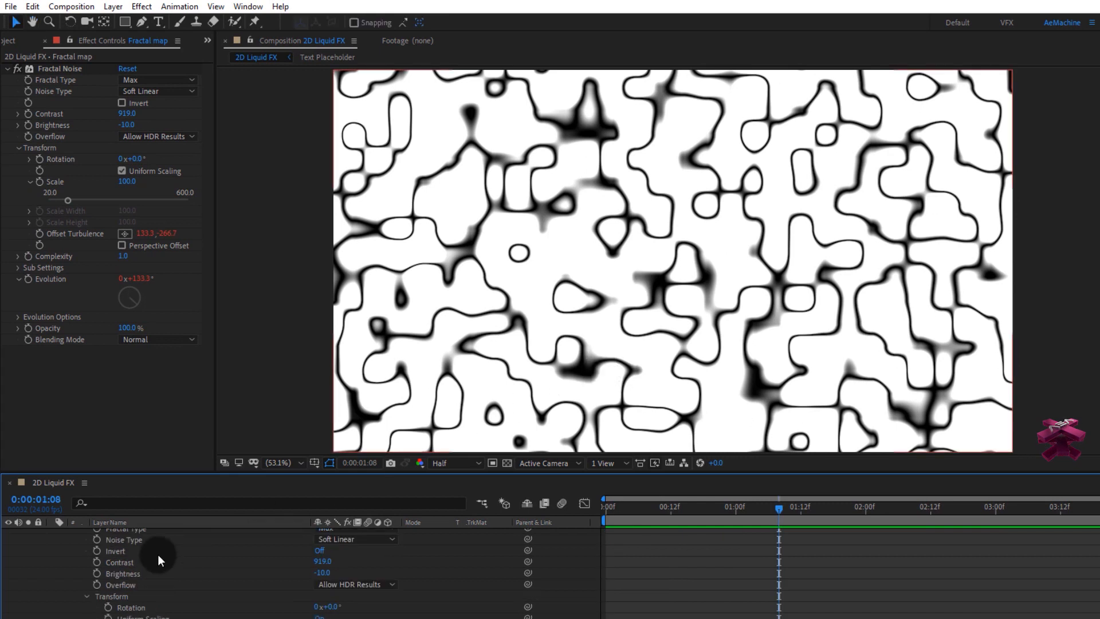
click(54, 535)
Step: Create a new composition-sized solid layer named Particular Map
right_click(65, 564)
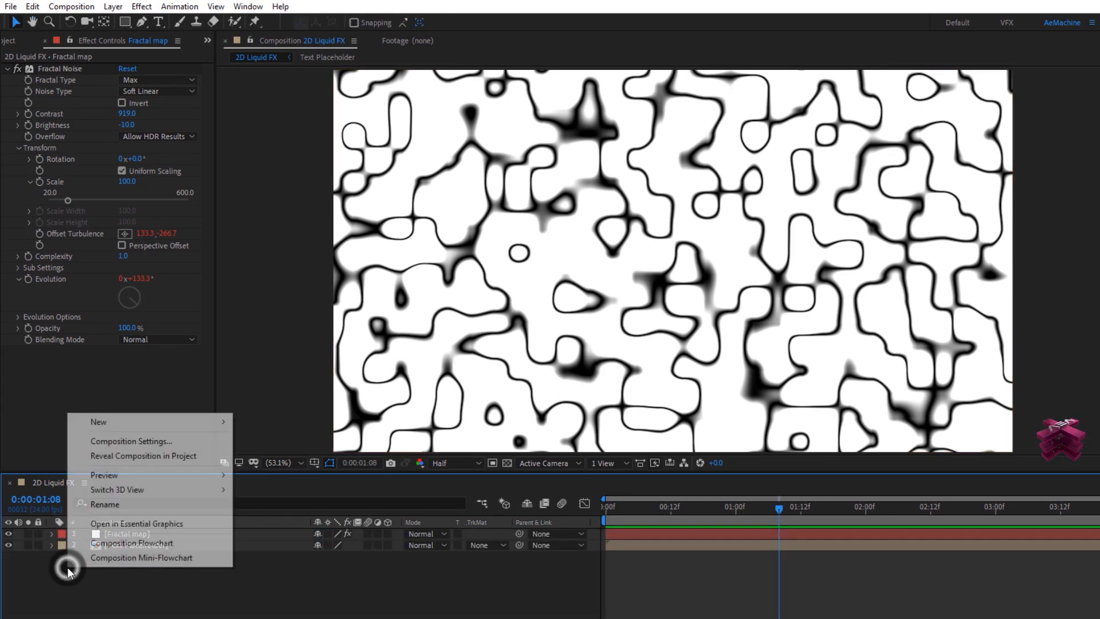
mouse_move(155, 420)
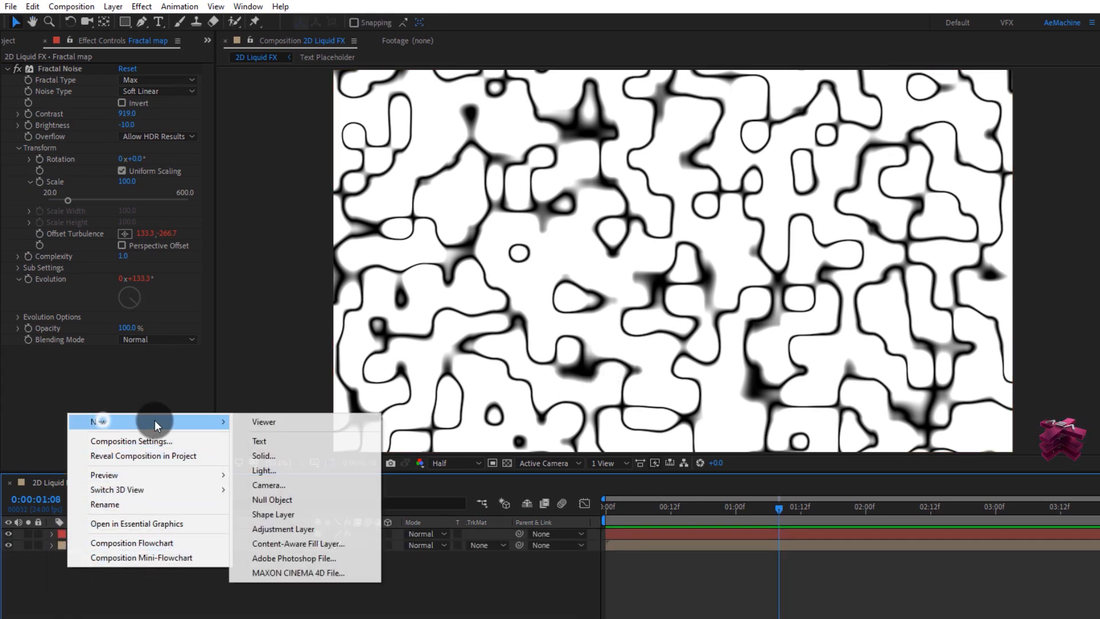
click(254, 458)
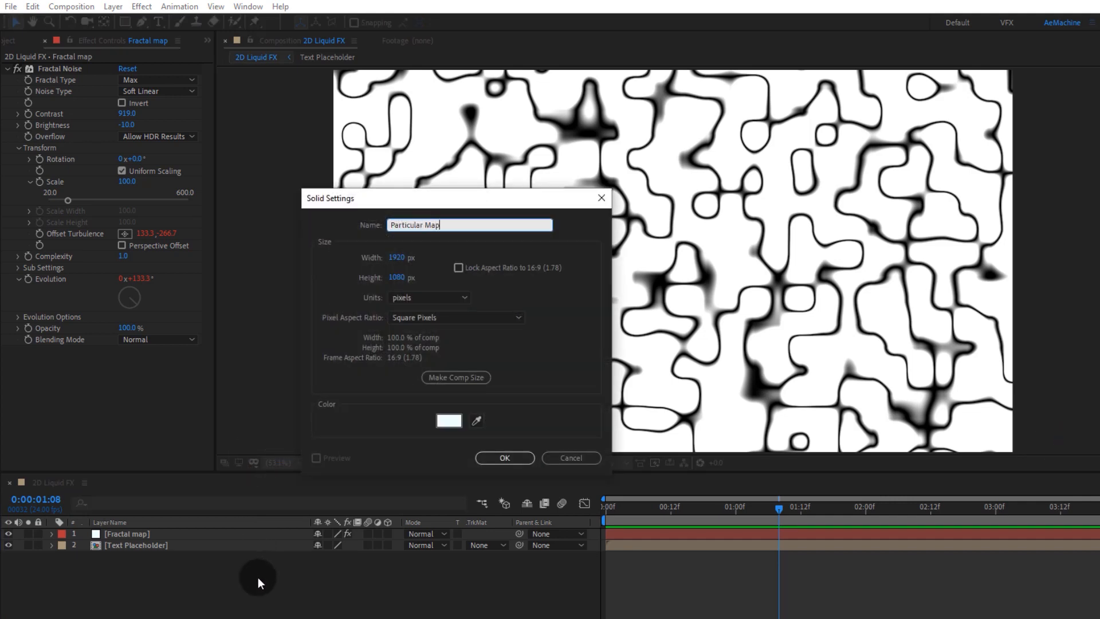
click(503, 459)
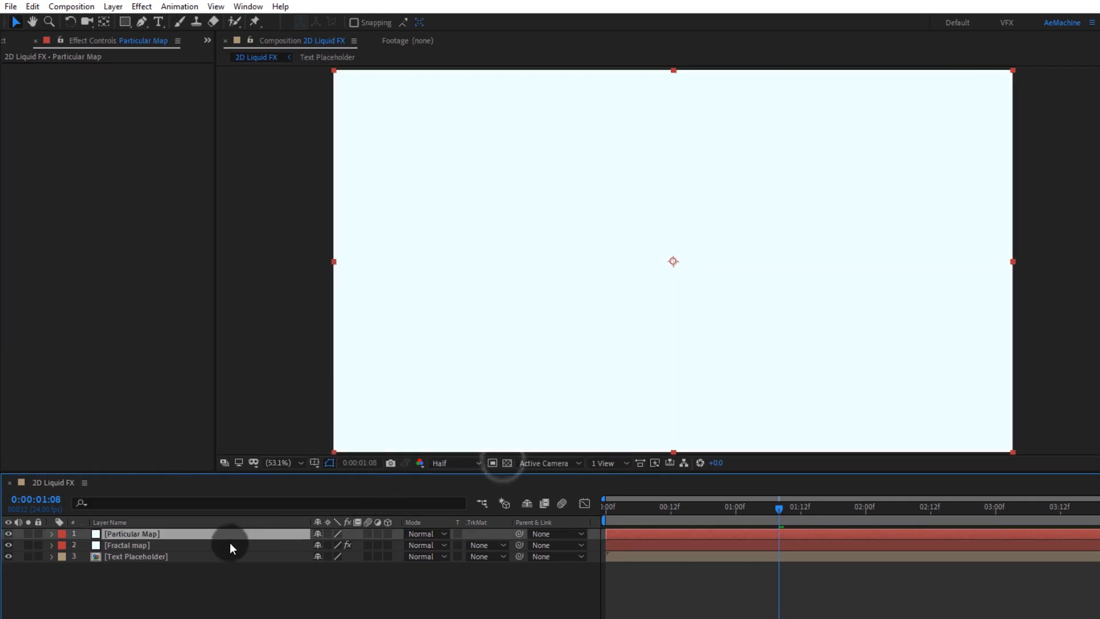
Step: Apply the Particular effect to the Particular Map solid
key(ctrl+space)
text(part)
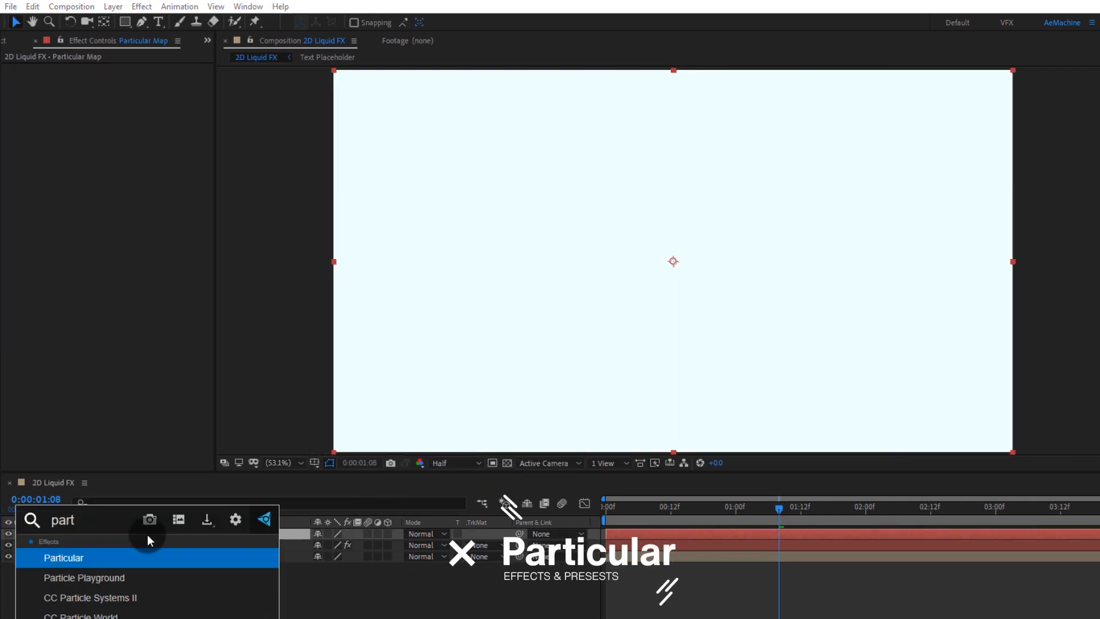
key(Return)
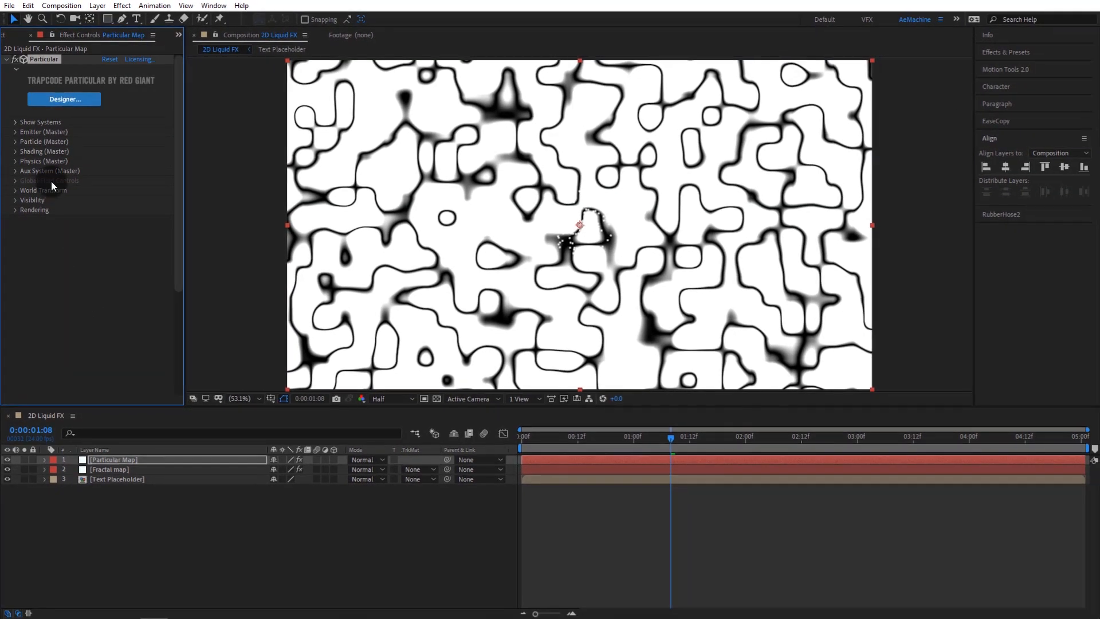
Step: Expand the Particle settings and set the particle color to black
click(16, 154)
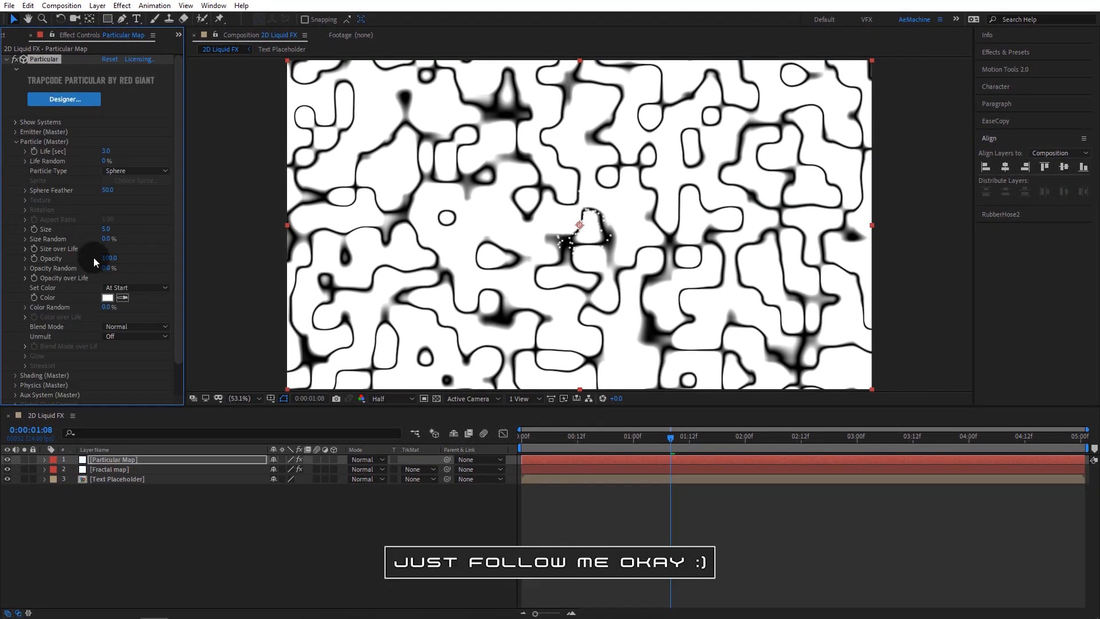
click(107, 299)
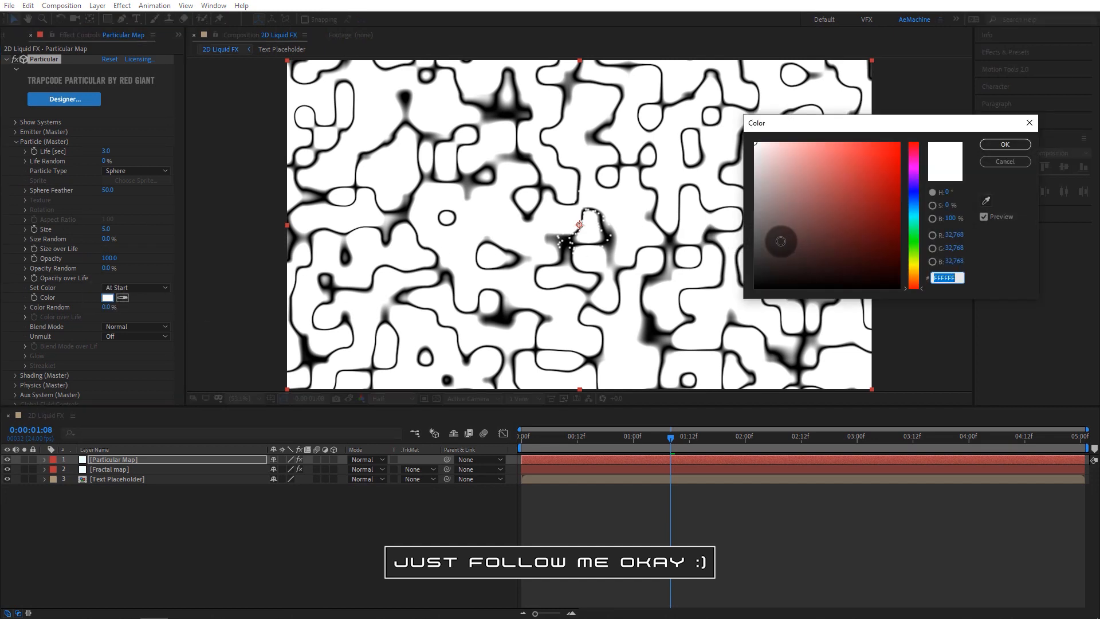
click(771, 259)
drag(746, 297, 731, 315)
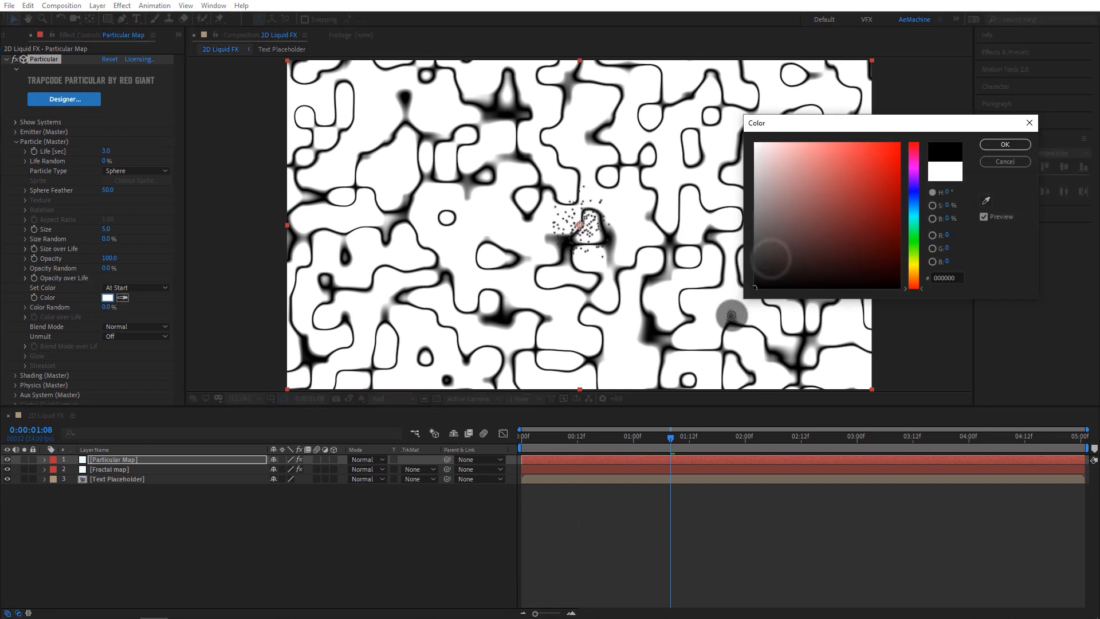
click(1006, 145)
Step: Set the particle Size to 30 and Size Random to about 67%
click(102, 229)
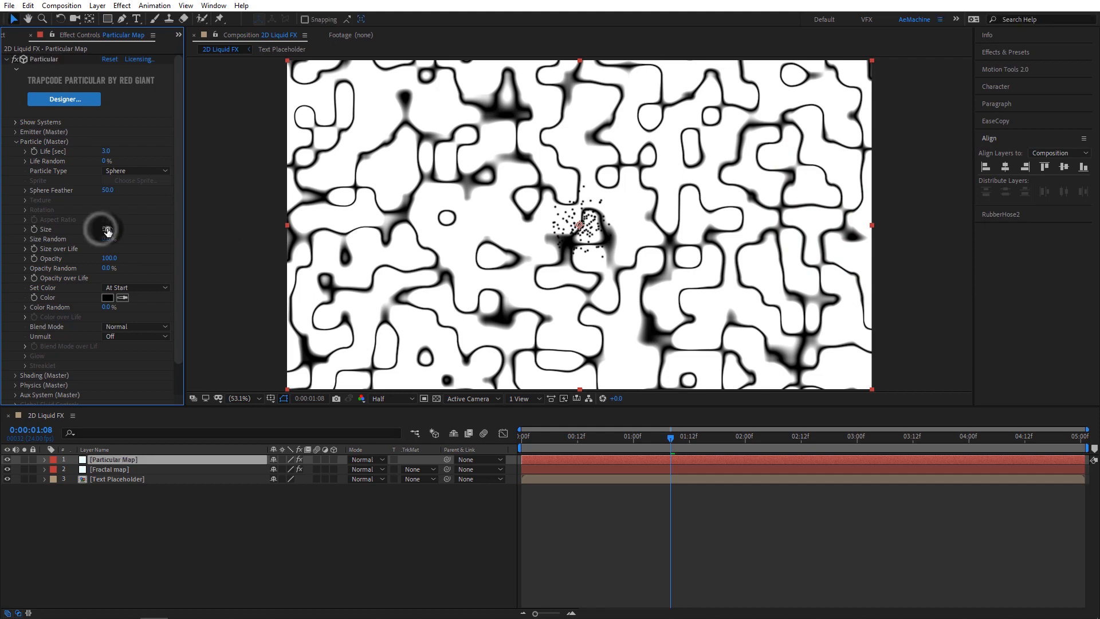
text(3)
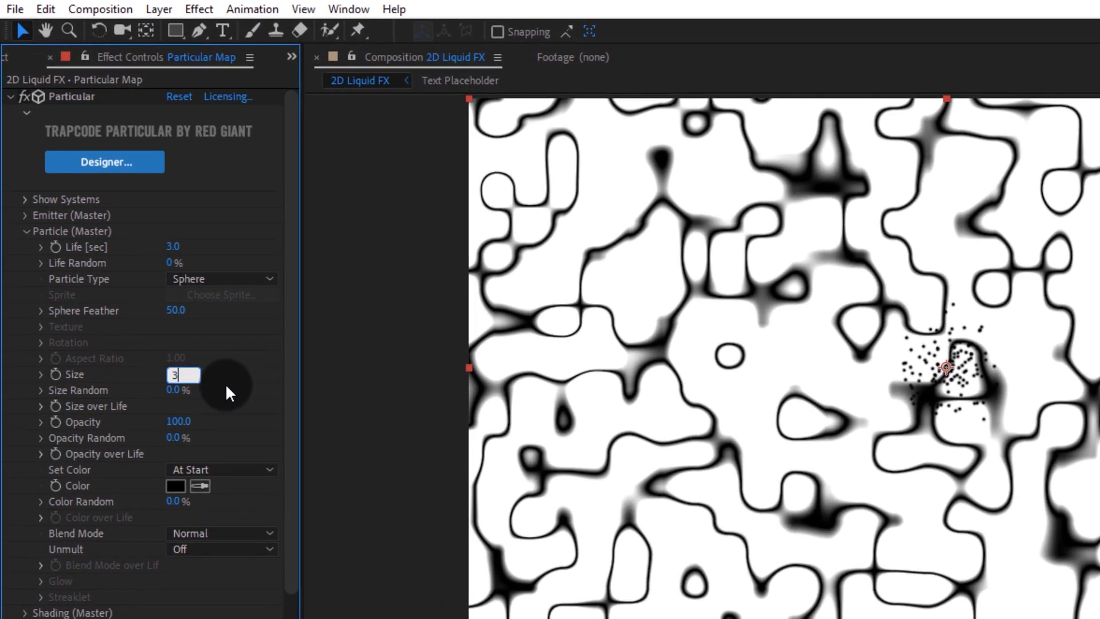
text(0)
key(Return)
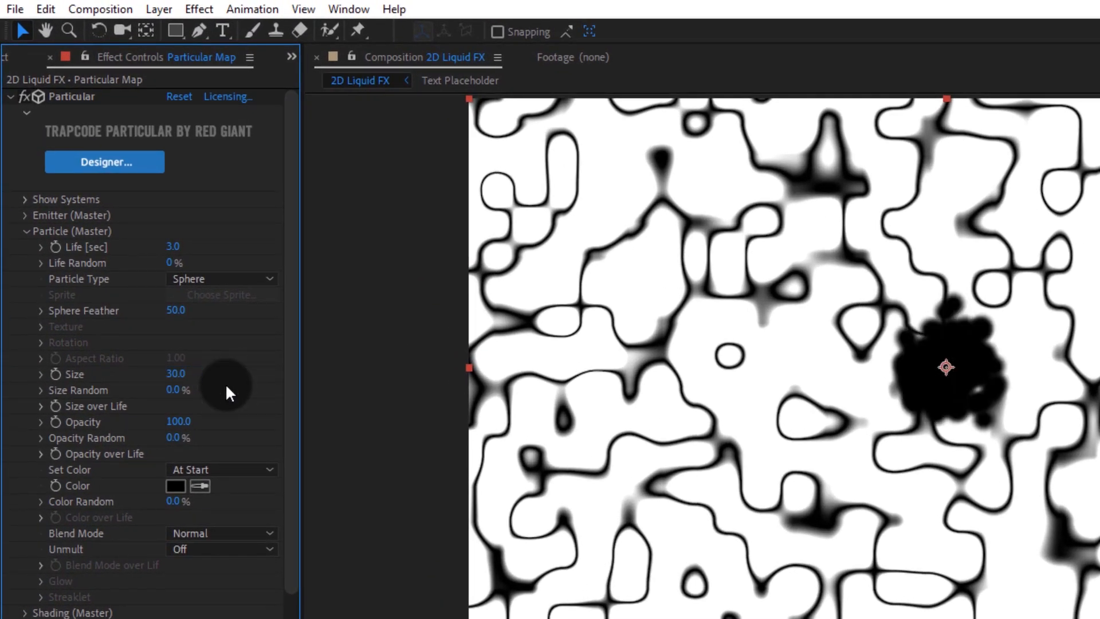
drag(179, 394, 232, 390)
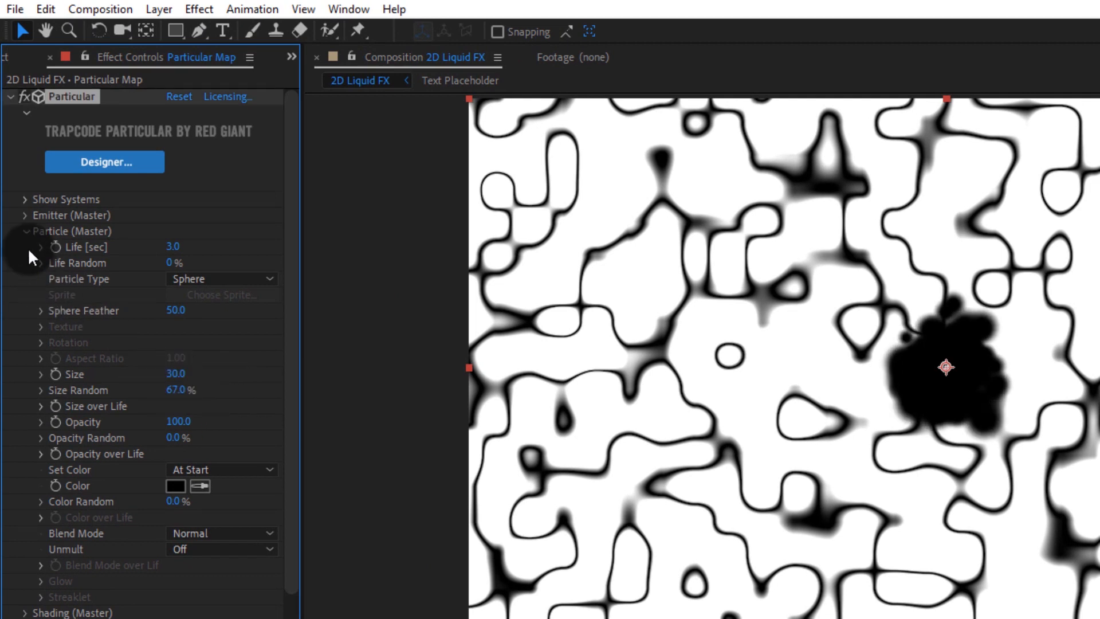
Step: Expand the Emitter settings and set Particles/sec to 30
click(24, 215)
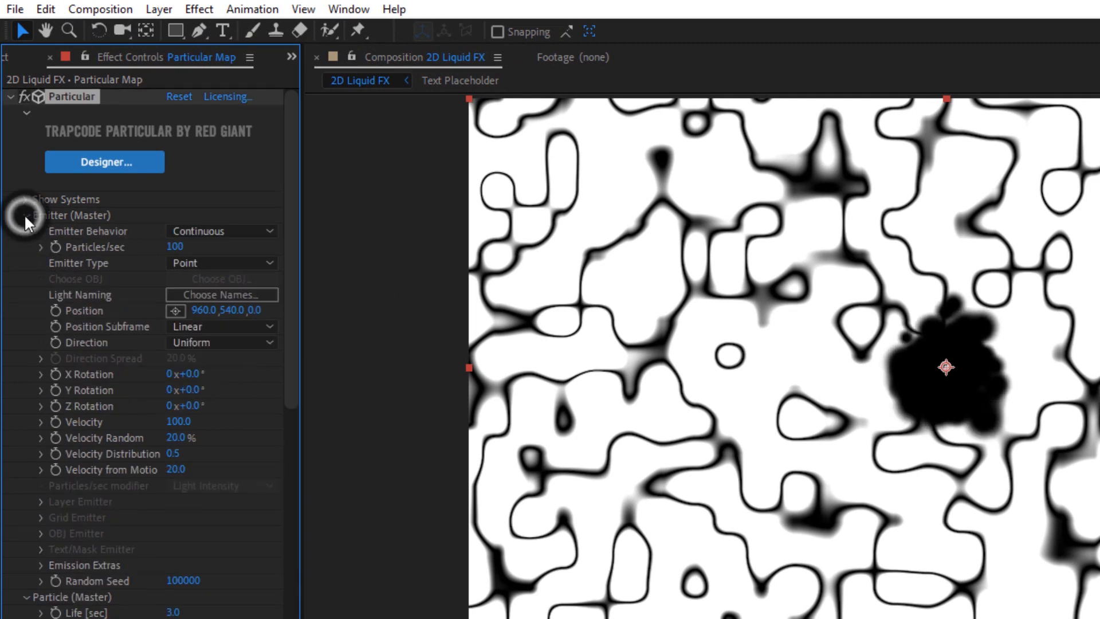
click(172, 248)
text(3)
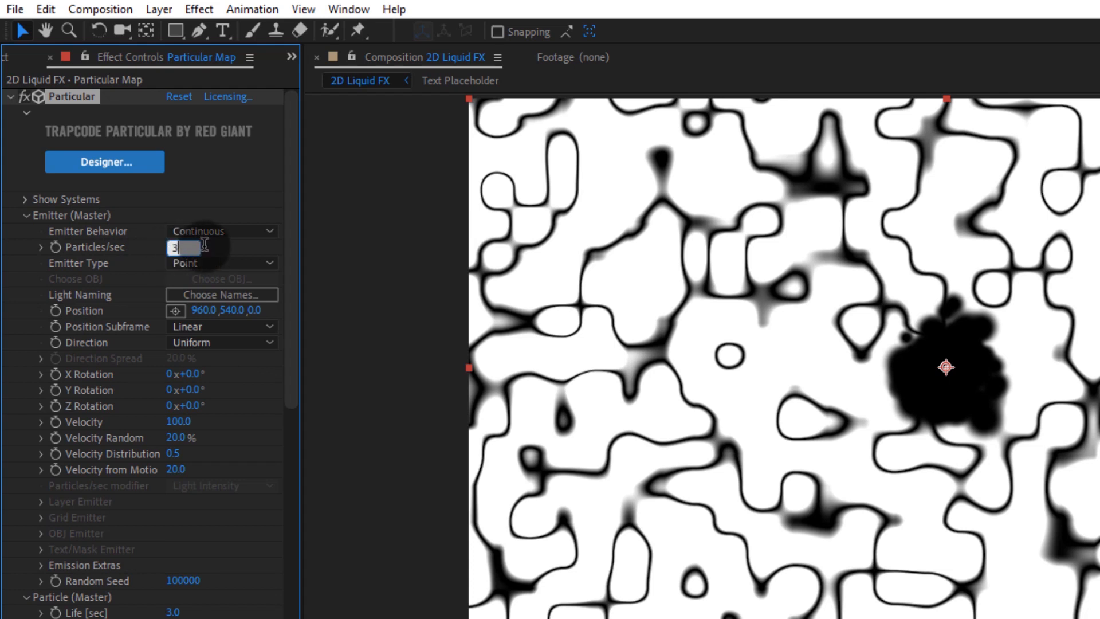
text(0)
key(Return)
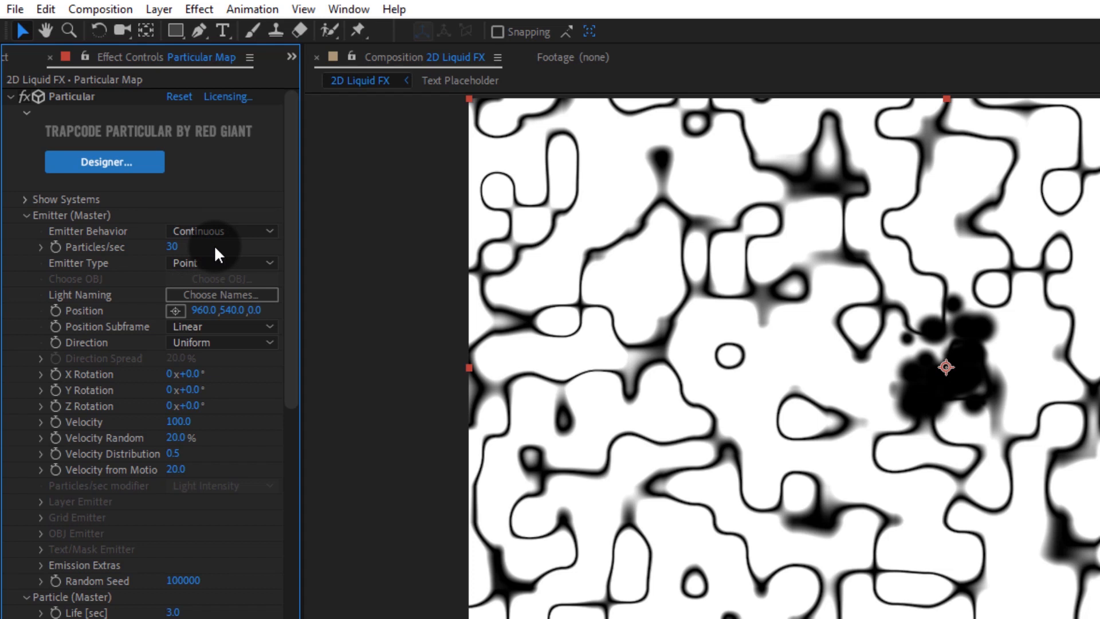
Step: Set the Emitter Type to Box and move the emitter position to about 572, 775 in the lower left
click(215, 263)
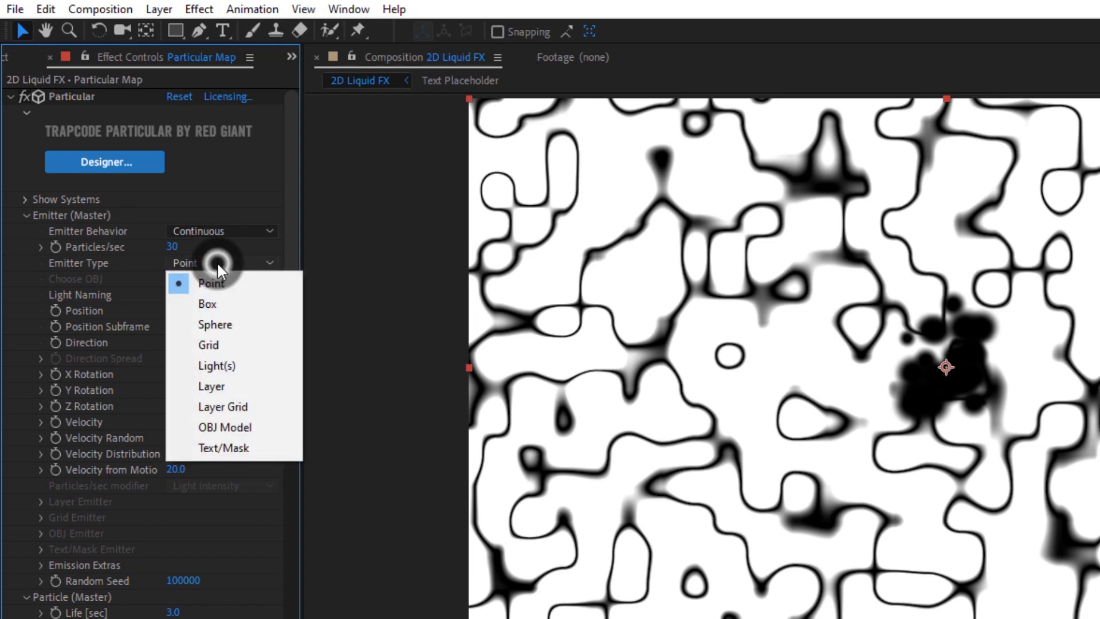
click(191, 305)
click(175, 311)
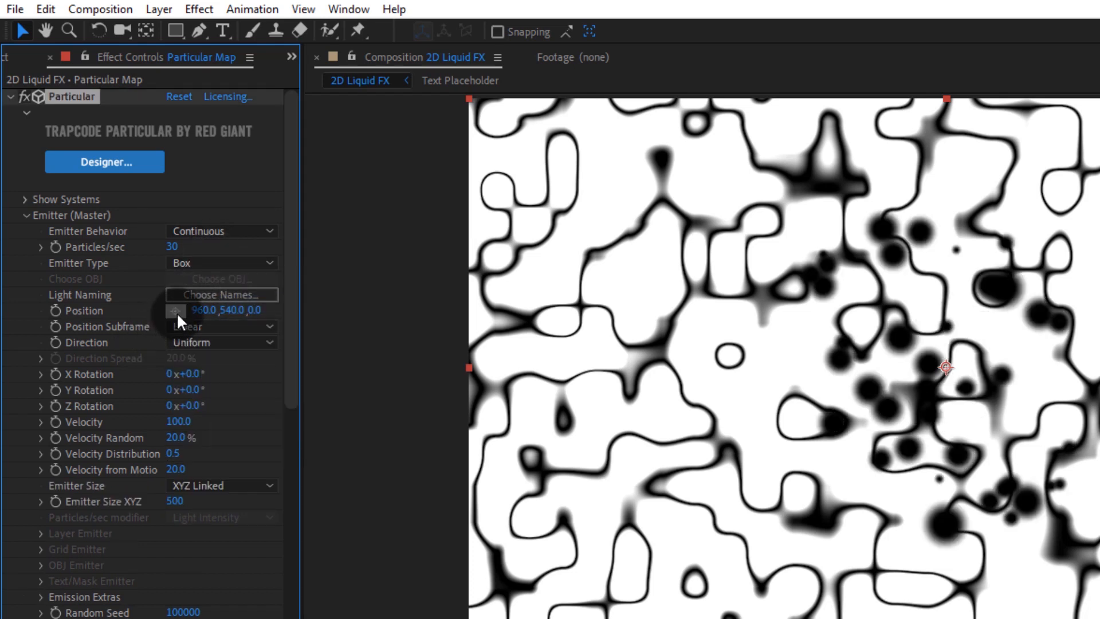
click(757, 483)
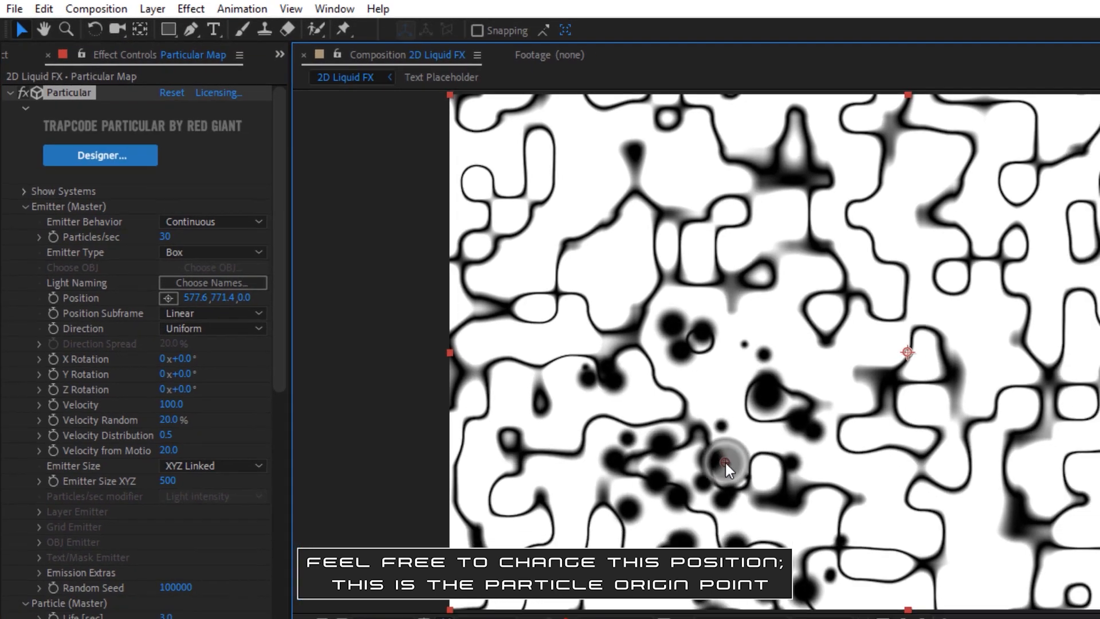
drag(757, 482, 754, 484)
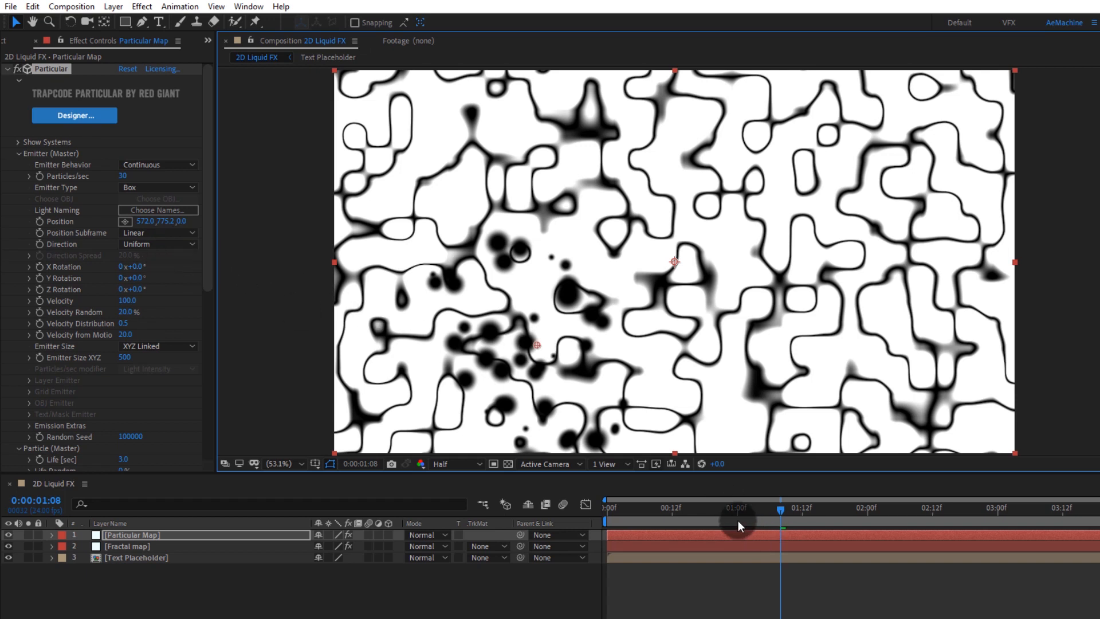
Step: Open the Physics Air settings and set Wind X to about 345 and Wind Y to about -181
click(18, 153)
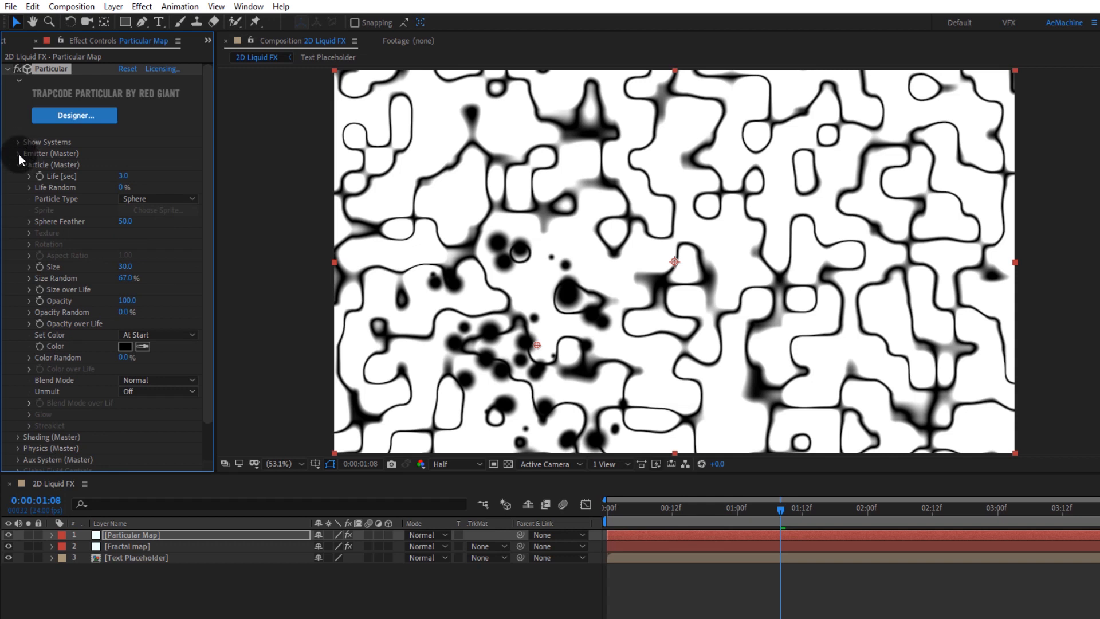
scroll(71, 281, down, 2)
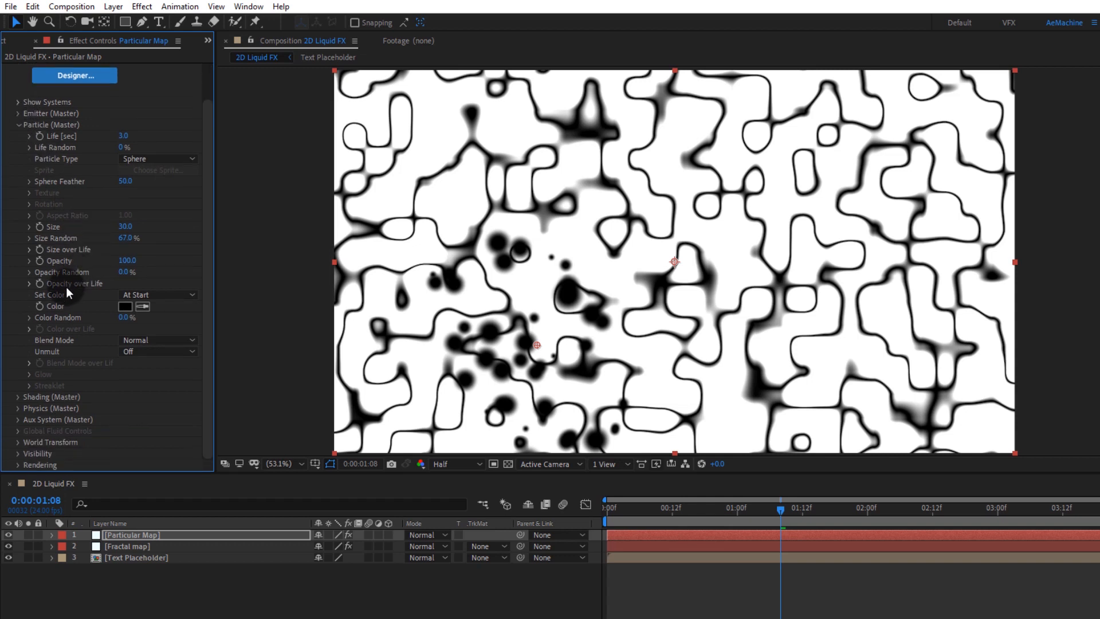
click(18, 408)
scroll(84, 387, down, 3)
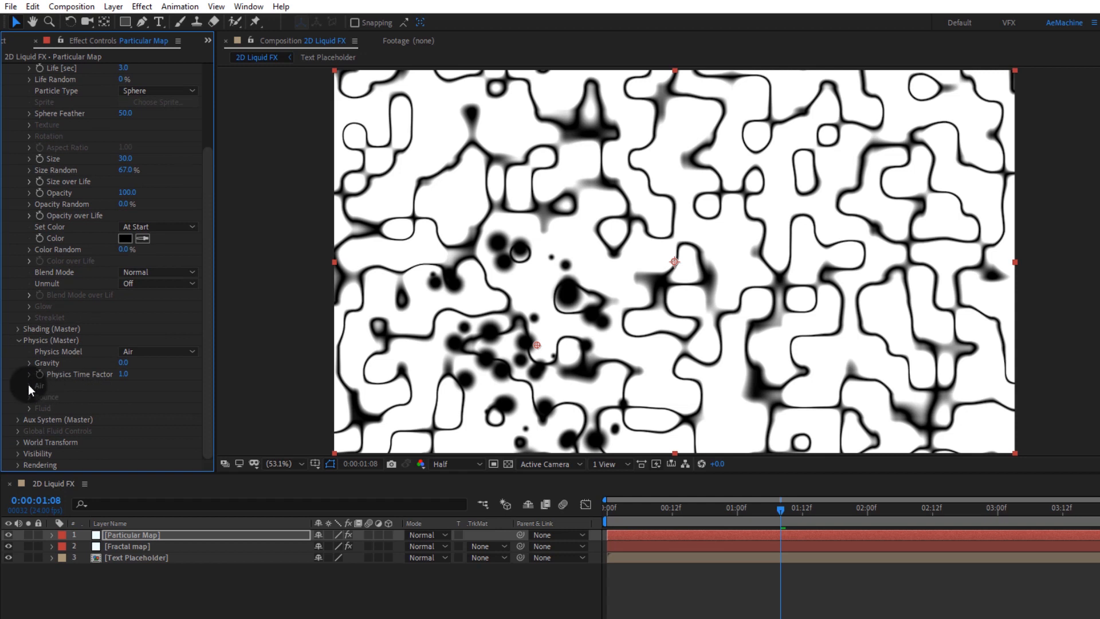
click(29, 385)
scroll(103, 385, down, 5)
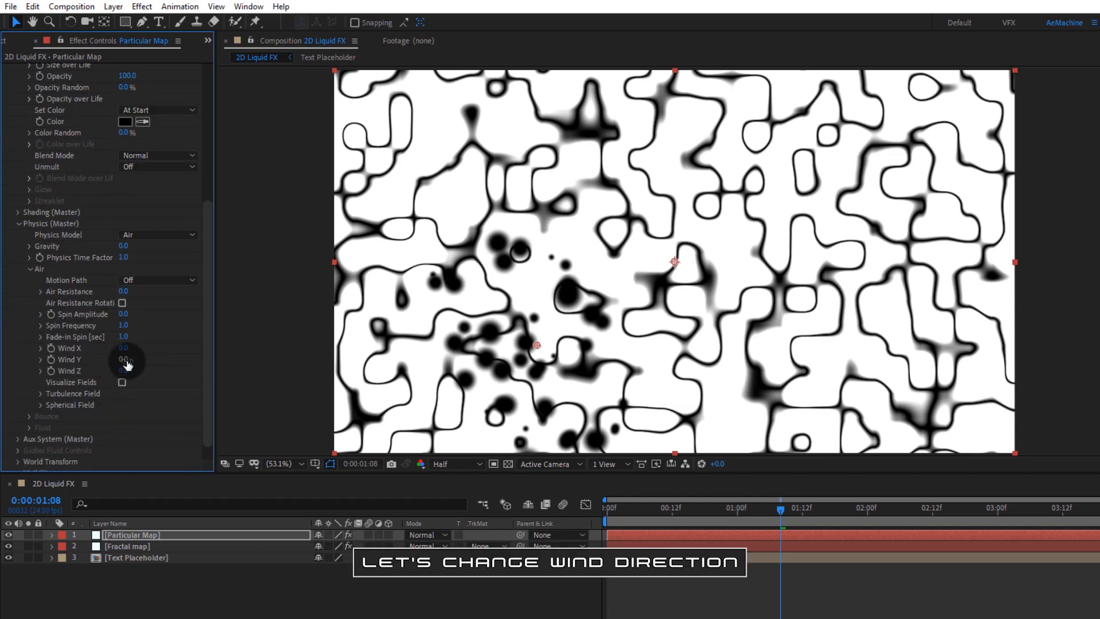
drag(127, 362, 546, 330)
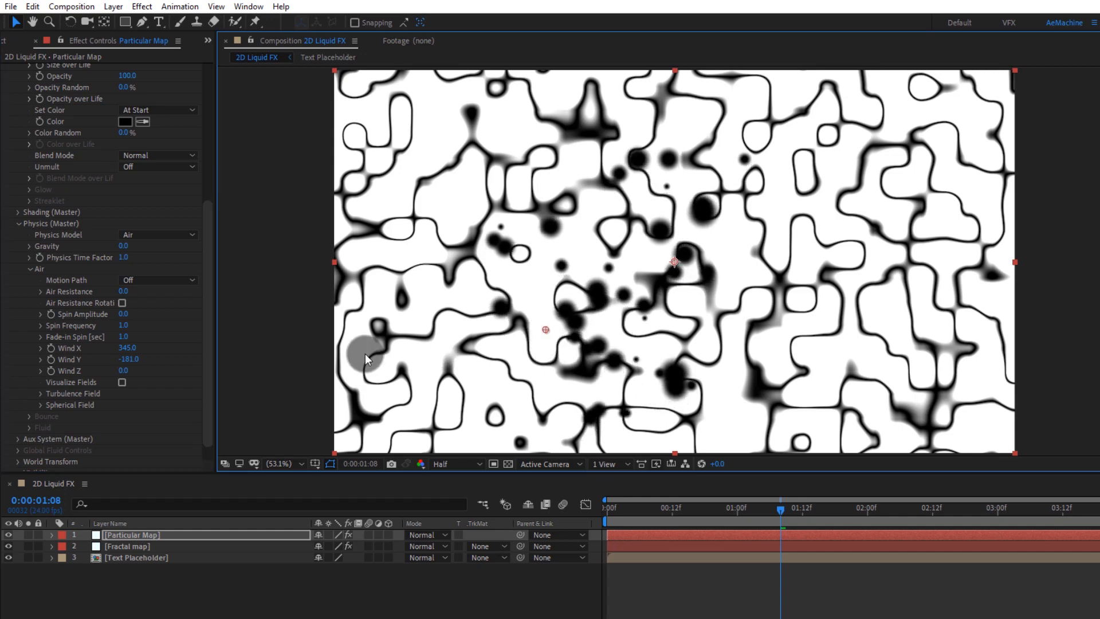
key(ctrl+z)
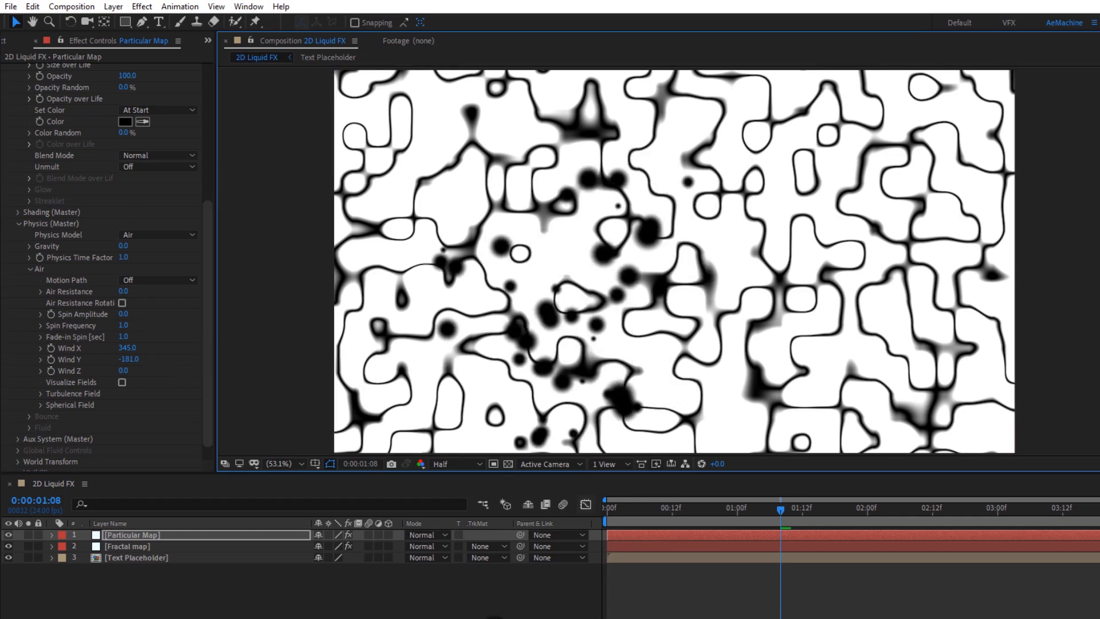
Step: Expand the Air Turbulence Field and set its Affect Position to about 37
key(space)
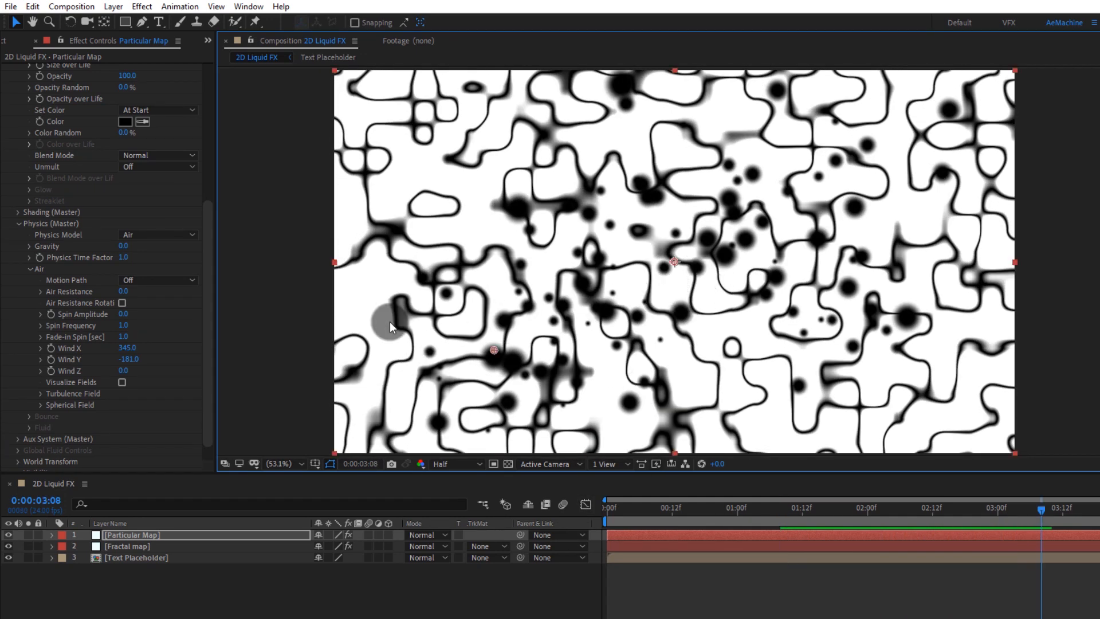
click(36, 395)
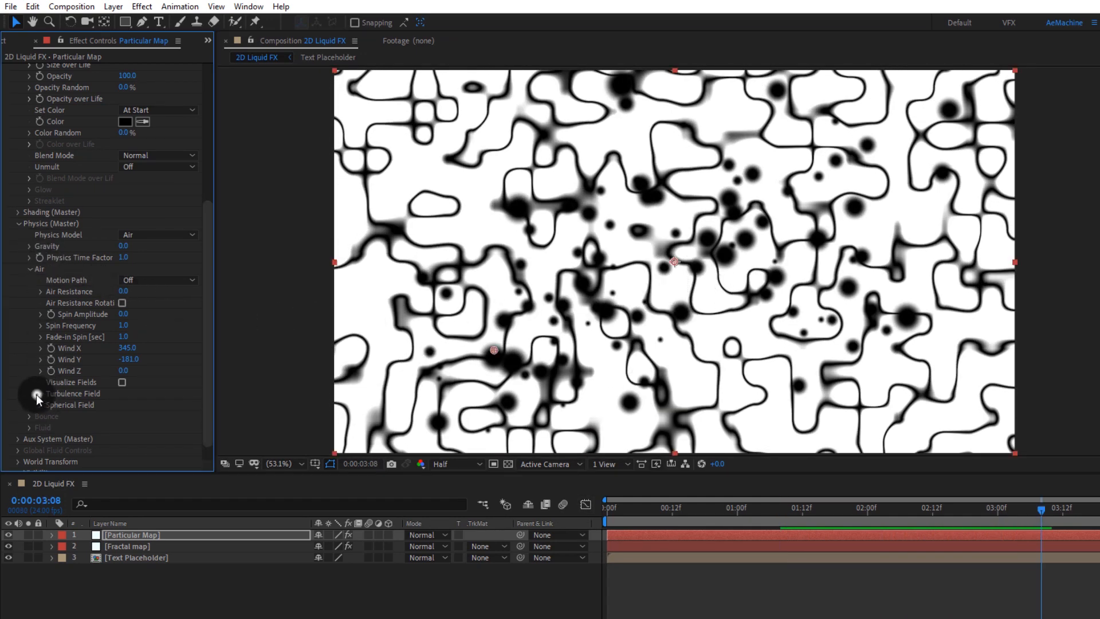
scroll(37, 395, down, 3)
drag(124, 331, 180, 331)
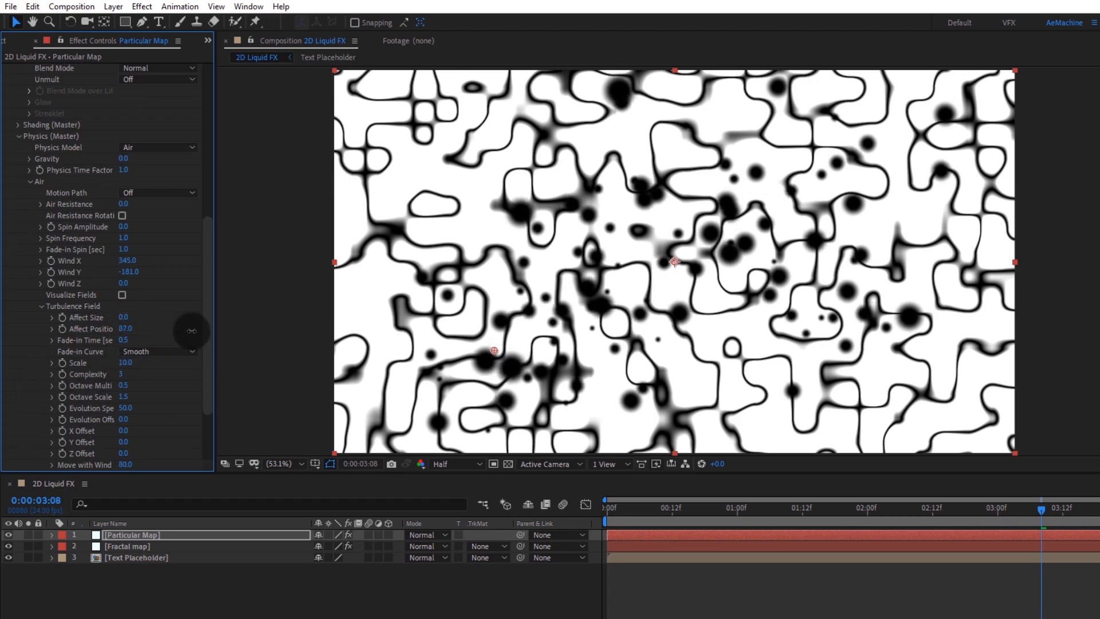
Step: Collapse the Particular property groups and duplicate the Particular Map layer
click(35, 306)
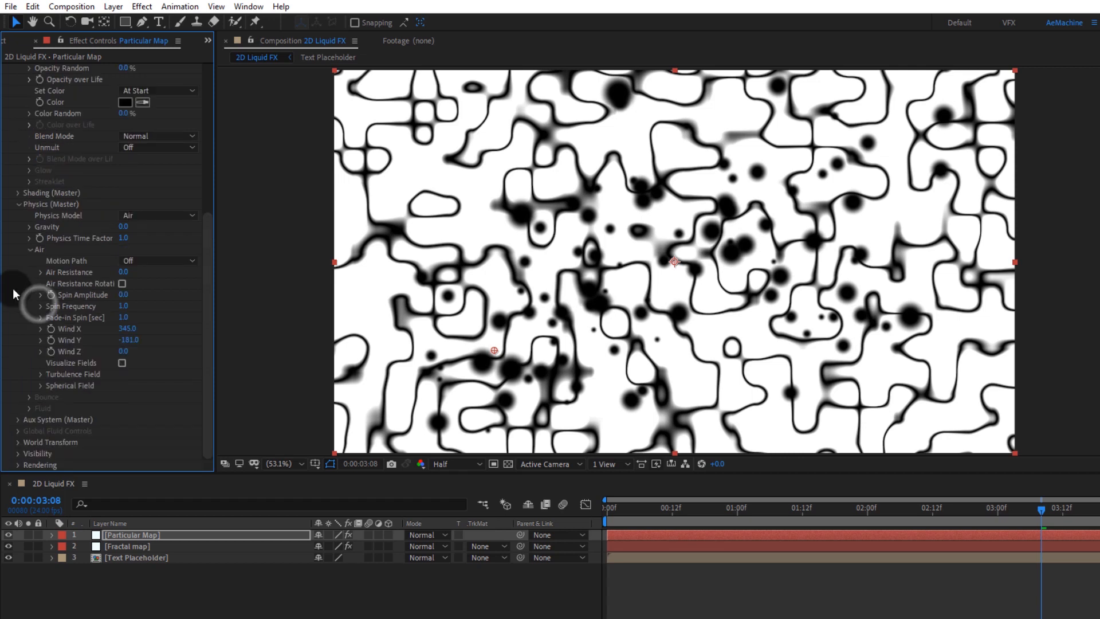
click(16, 207)
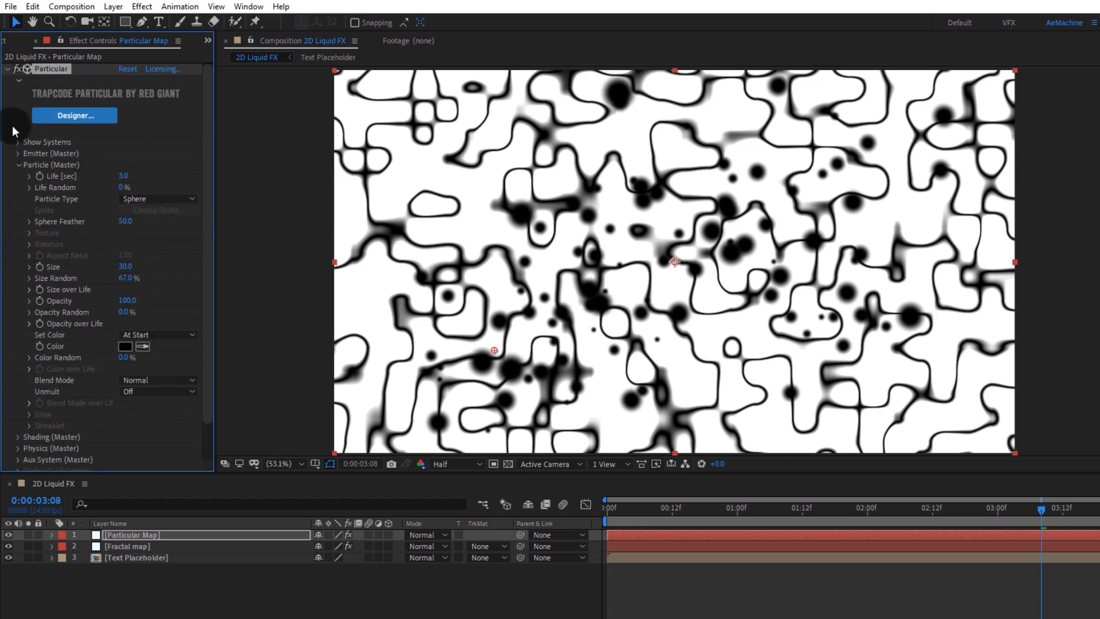
click(18, 165)
click(120, 584)
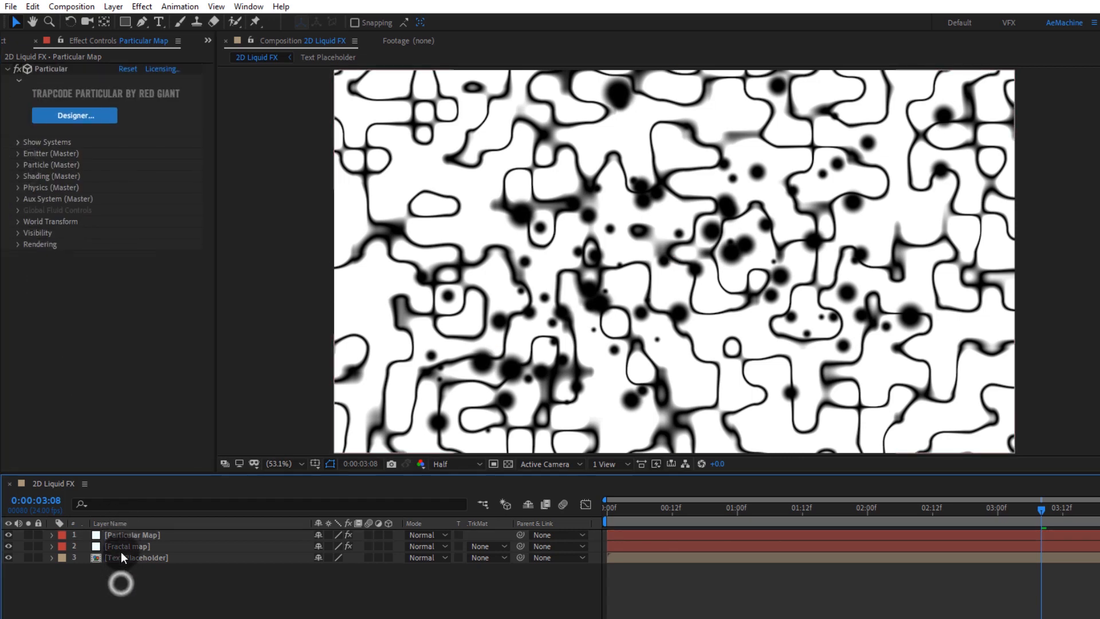
click(120, 535)
key(ctrl+d)
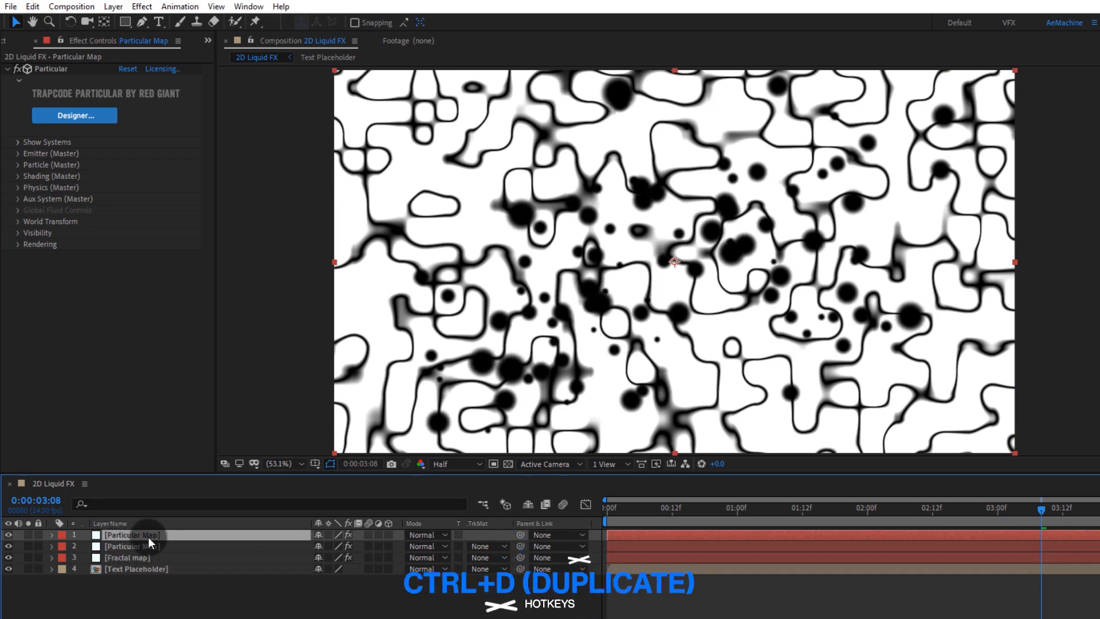
Step: Change the duplicate's emitter Random Seed to 100150
click(15, 153)
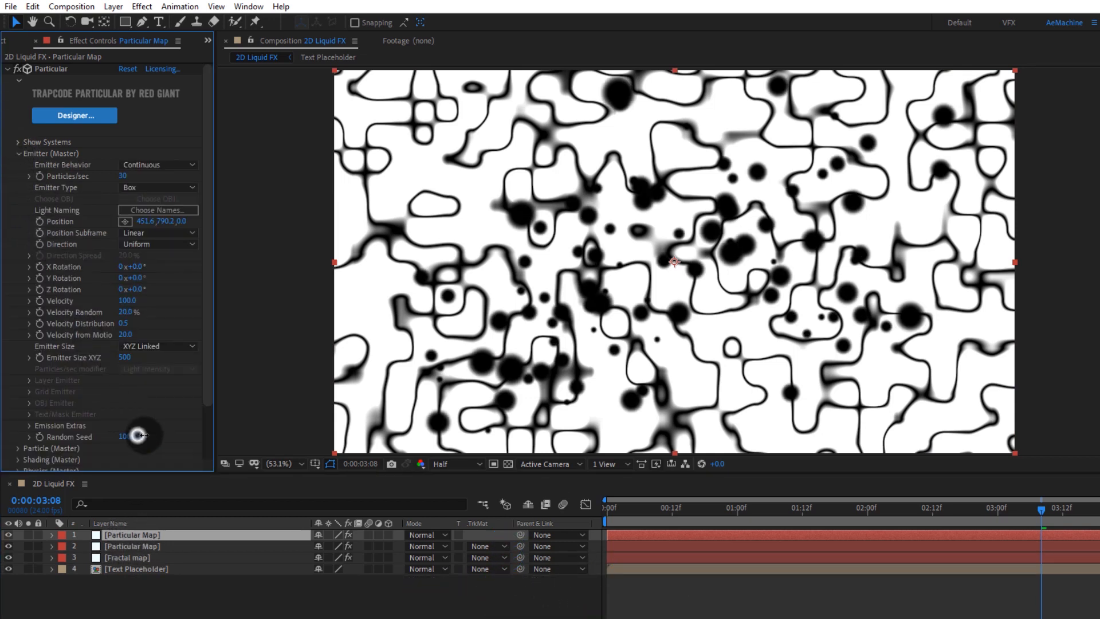
drag(137, 436, 148, 435)
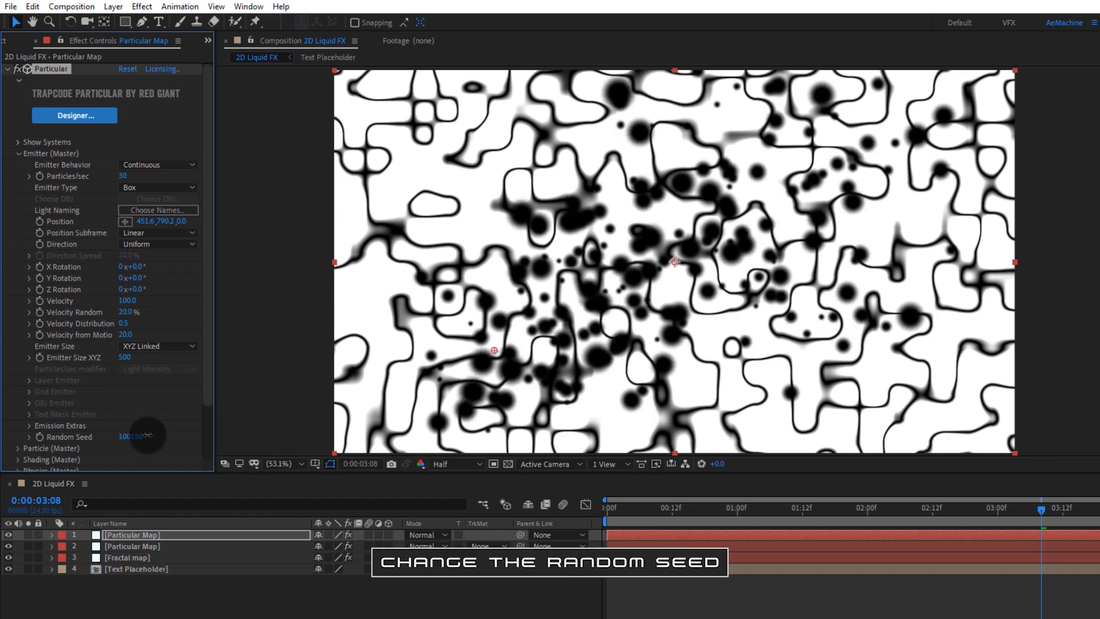
Step: Set the duplicate's emitter Particles/sec to 10
click(122, 176)
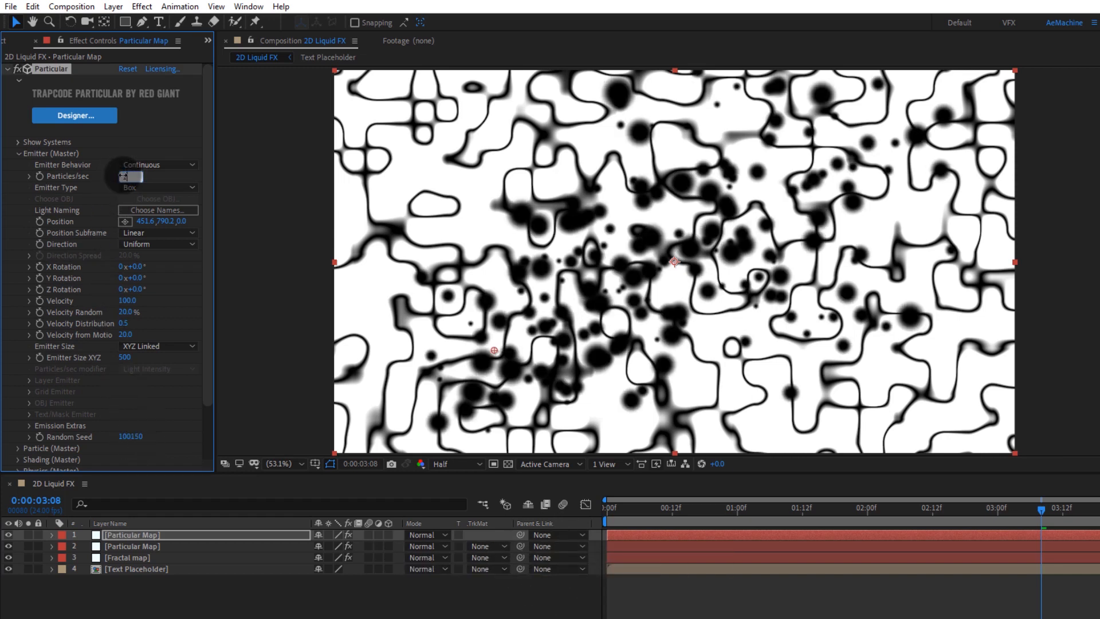
text(10)
click(161, 188)
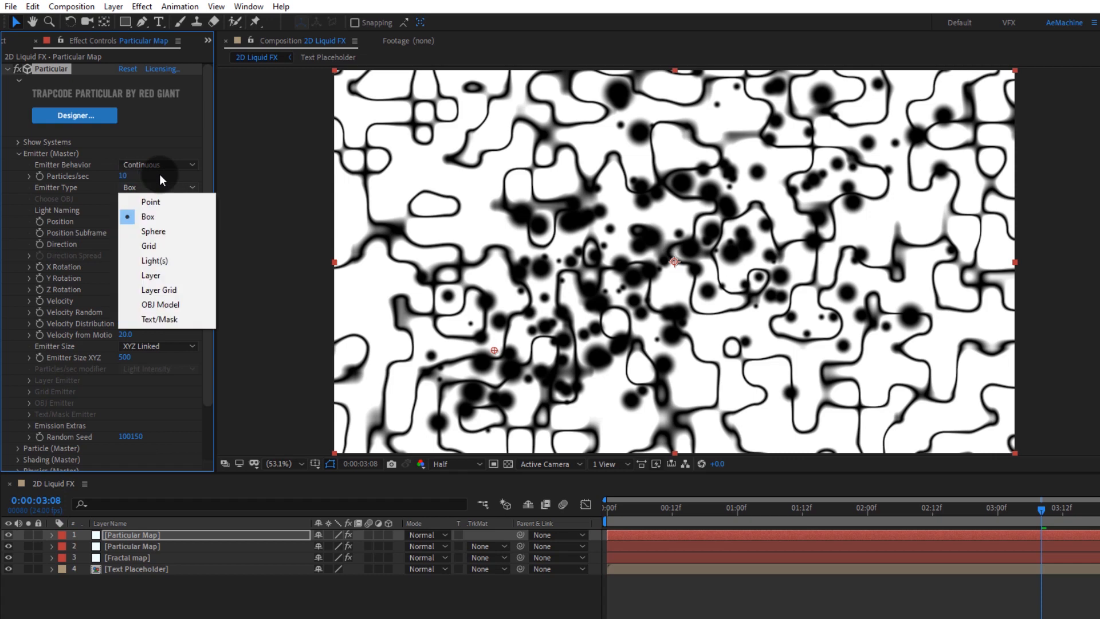
click(159, 174)
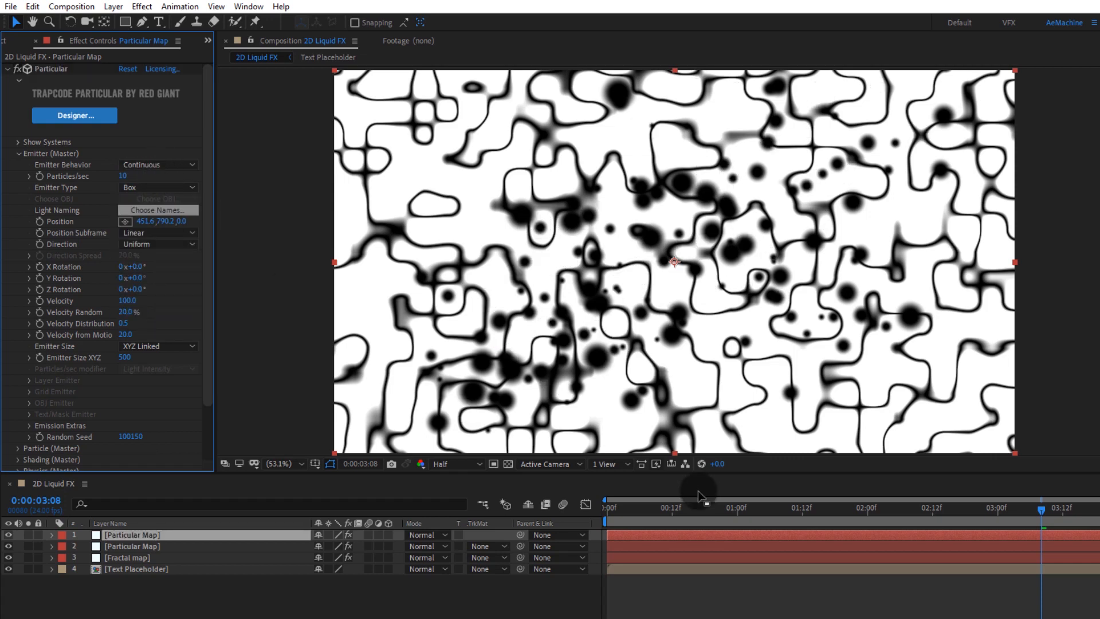
Step: Scrub through the timeline to review the particle animation and collapse the effect properties
drag(739, 510, 944, 526)
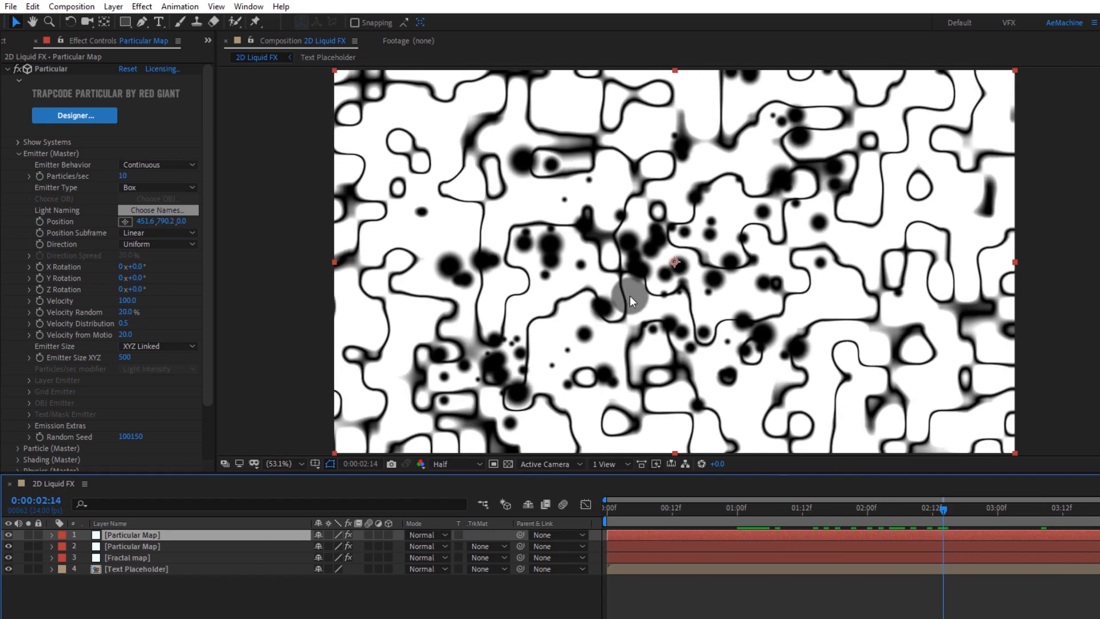
click(19, 154)
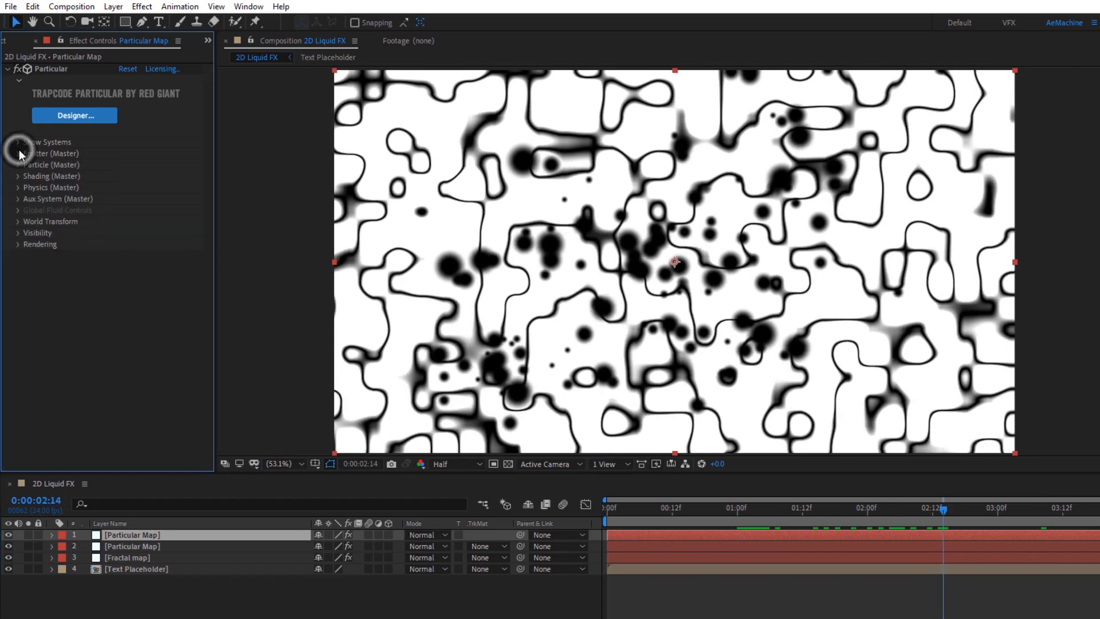
click(8, 69)
click(151, 596)
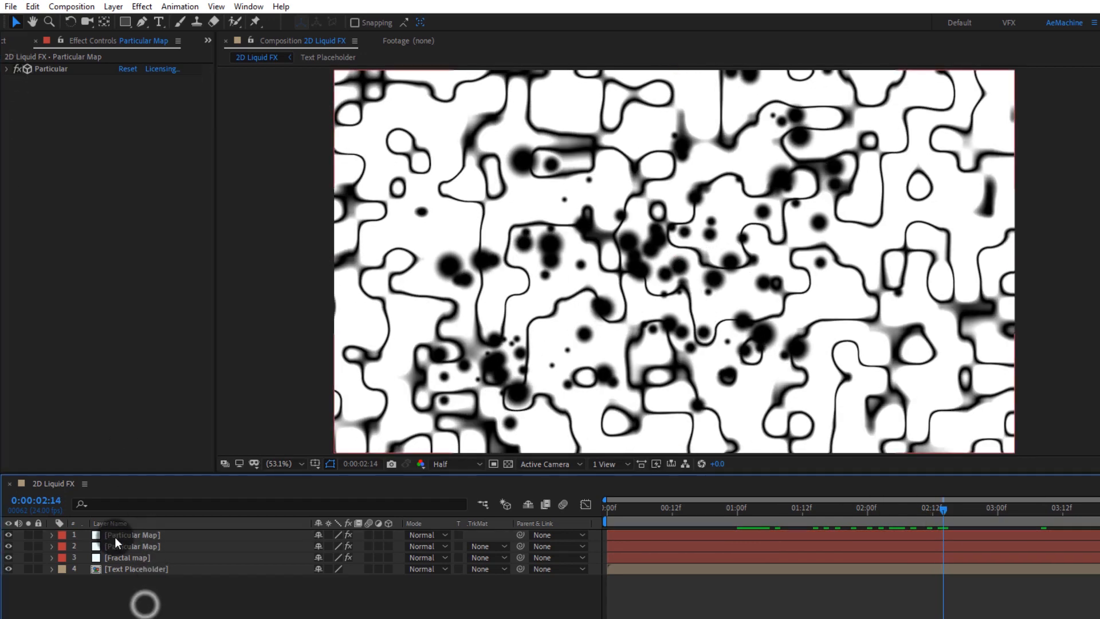
Step: Pre-compose the two Particular Map layers and the Fractal map layer into a new composition named Maps
click(116, 536)
shift+click(121, 557)
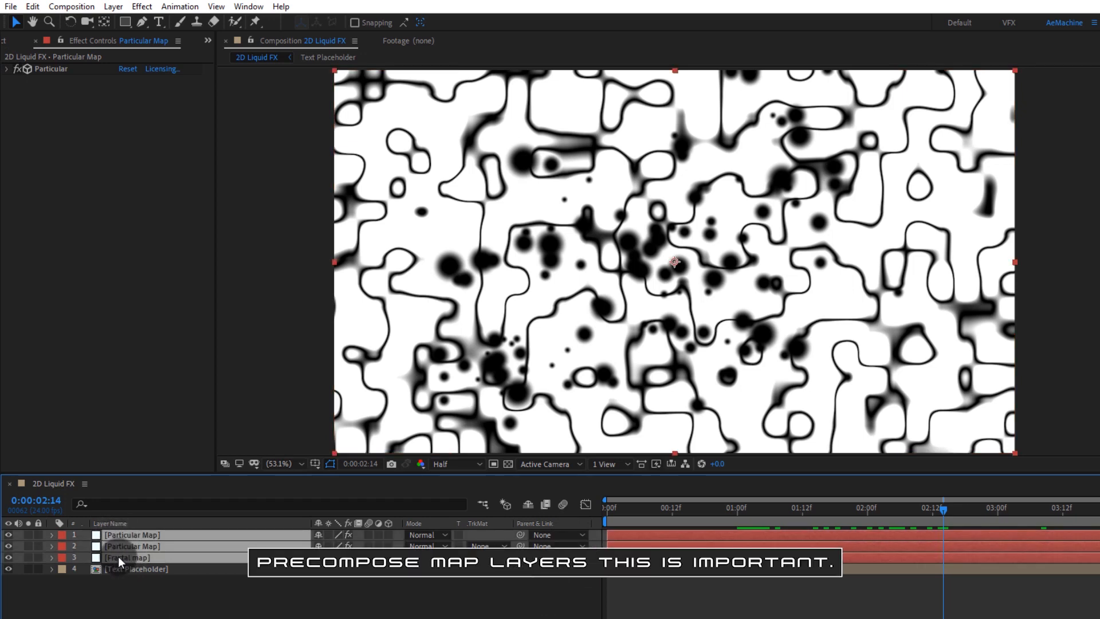
right_click(118, 556)
click(163, 502)
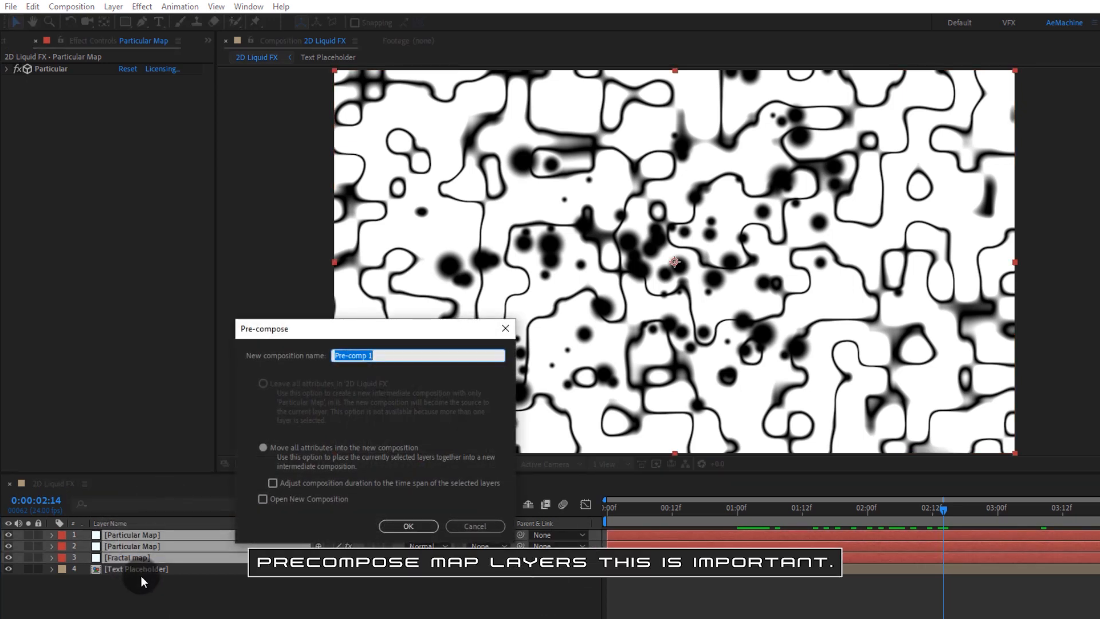
text(Ma)
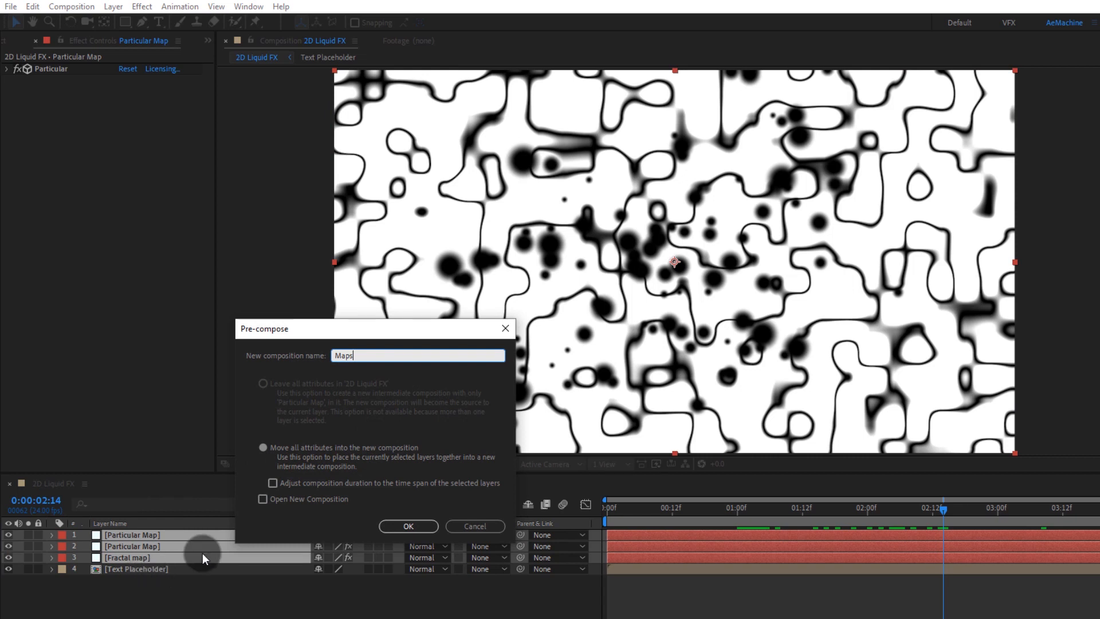
text(ps)
click(394, 526)
Step: Set the Text Placeholder layer's track matte to Luma Matte using the Maps layer
click(143, 591)
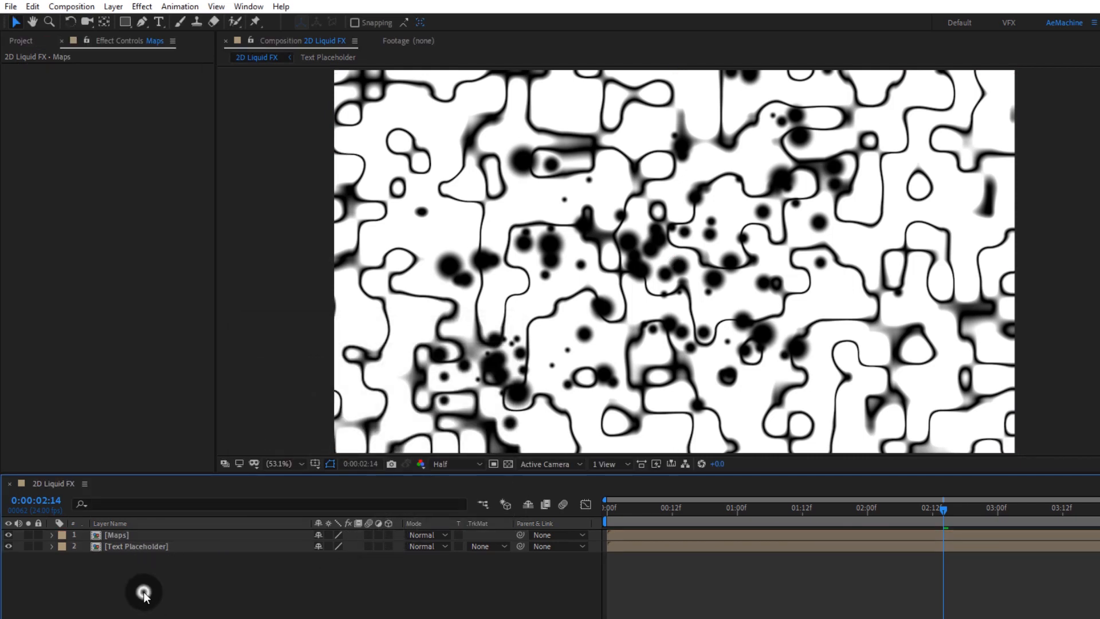
click(118, 548)
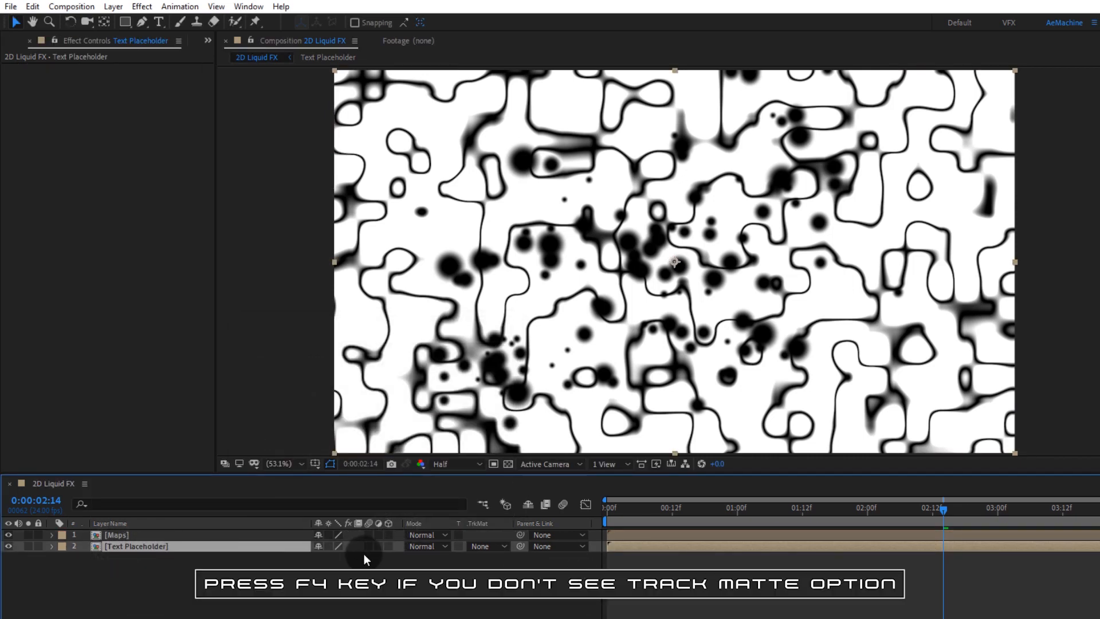
click(492, 547)
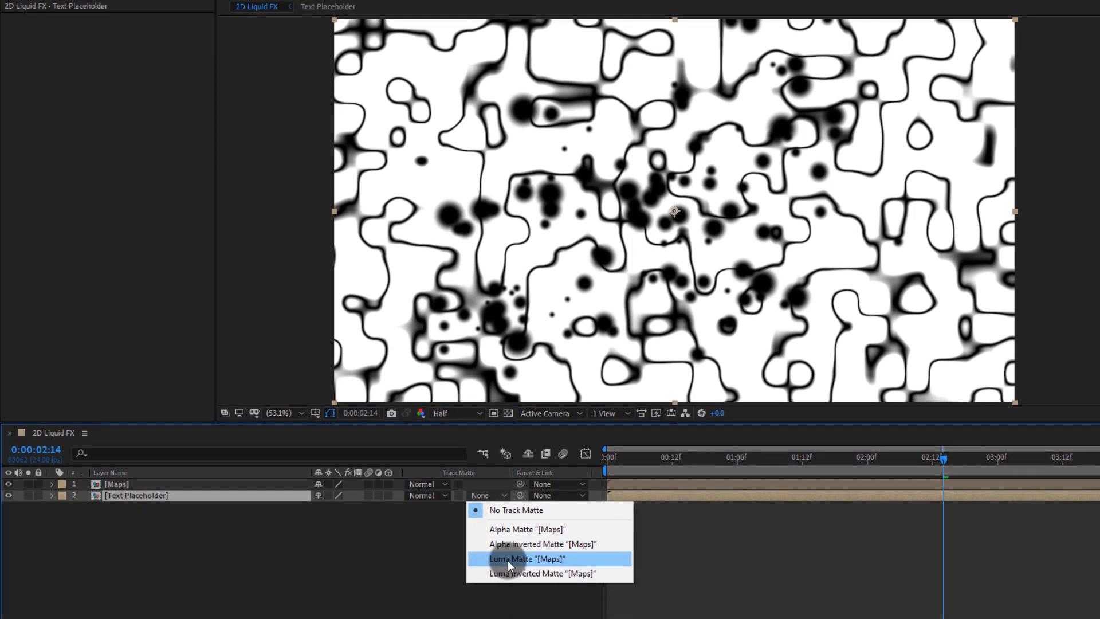
click(497, 559)
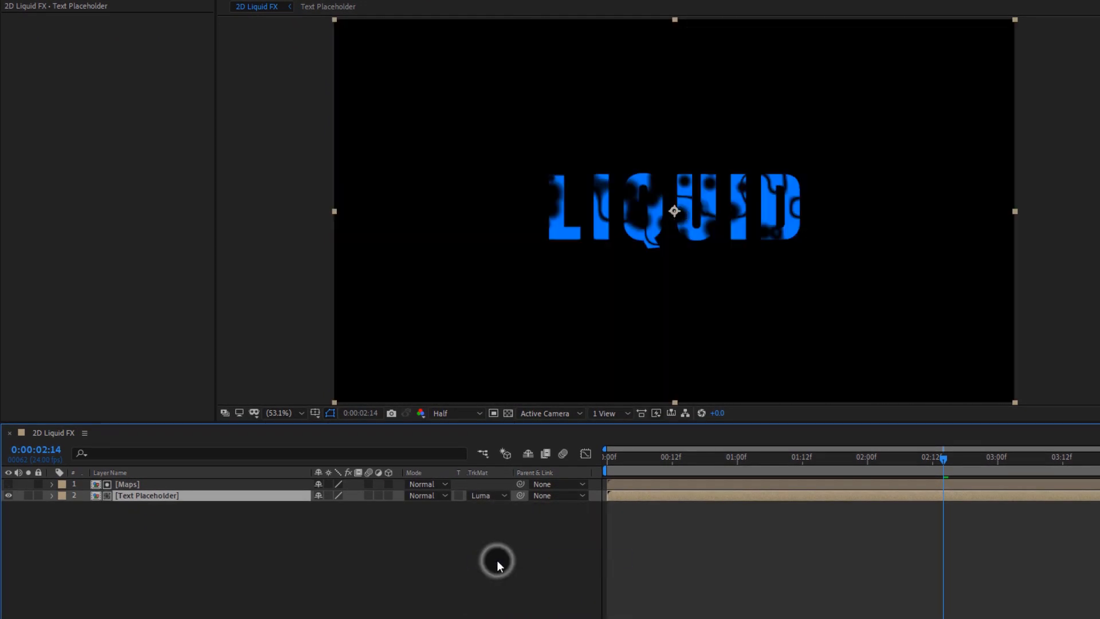
Step: Pre-compose the Maps and Text Placeholder layers together into a composition named Liquid Map Text
drag(665, 462, 846, 510)
drag(794, 546, 749, 546)
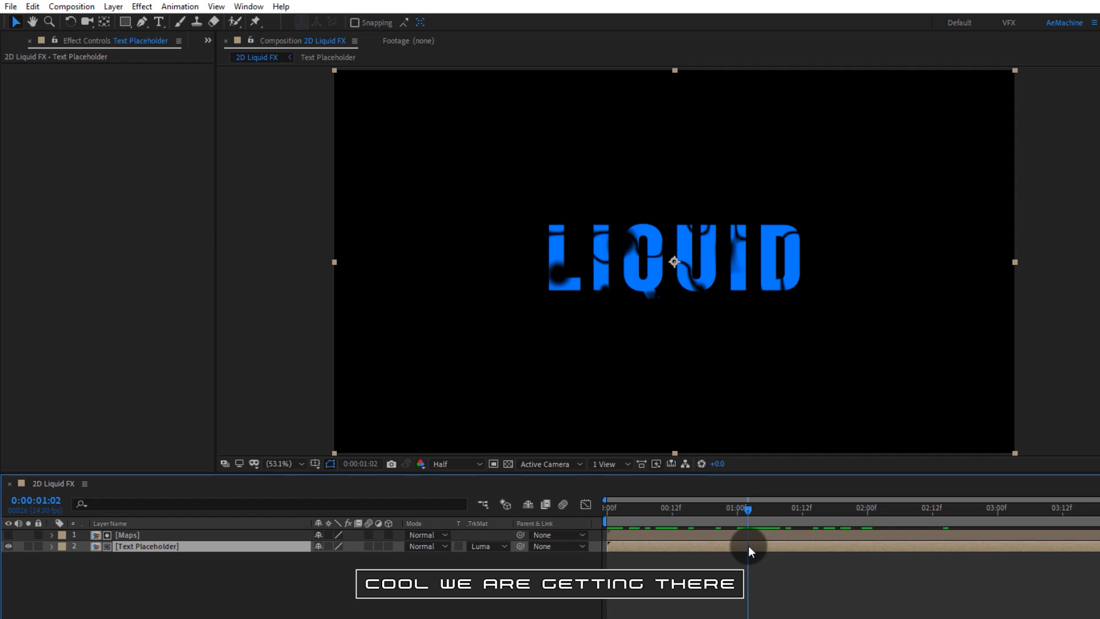
click(81, 568)
key(ctrl+a)
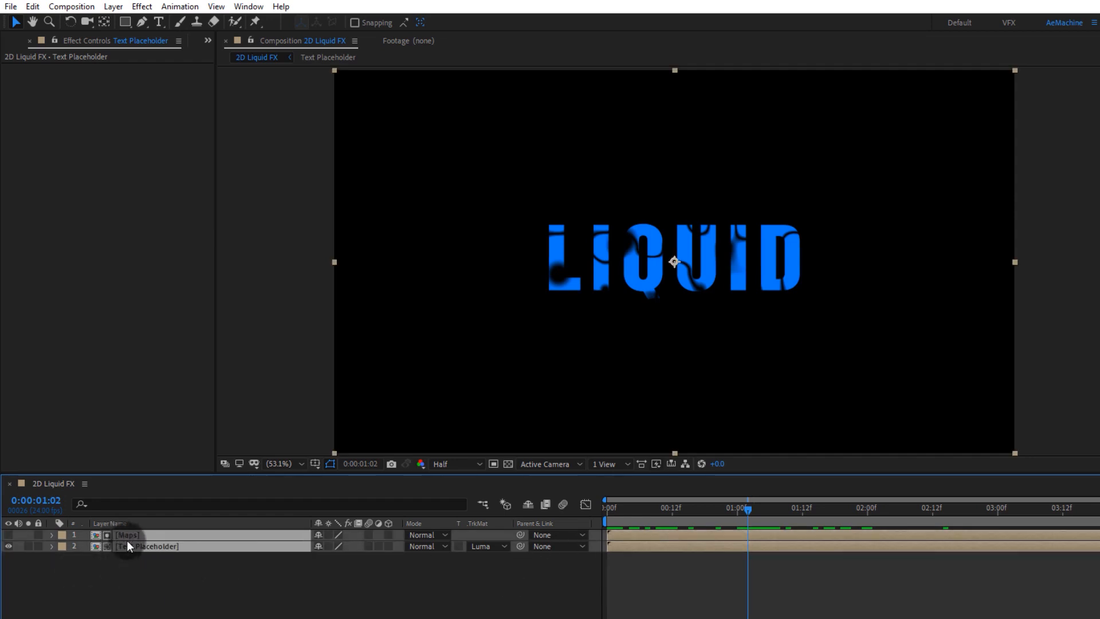
right_click(130, 545)
click(180, 486)
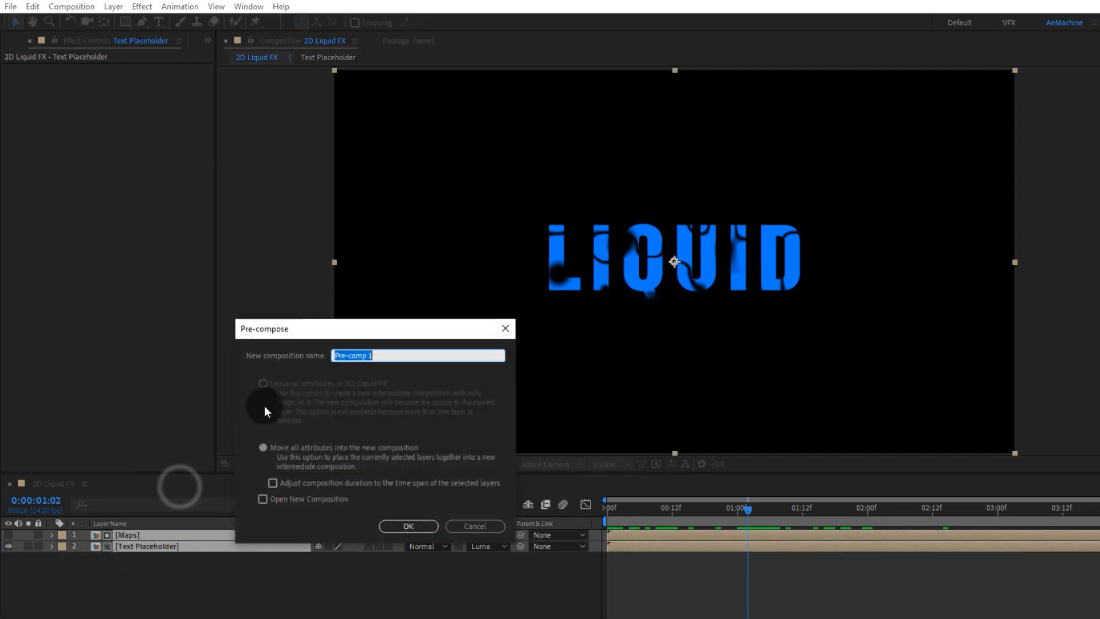
text(Liquid Map Text)
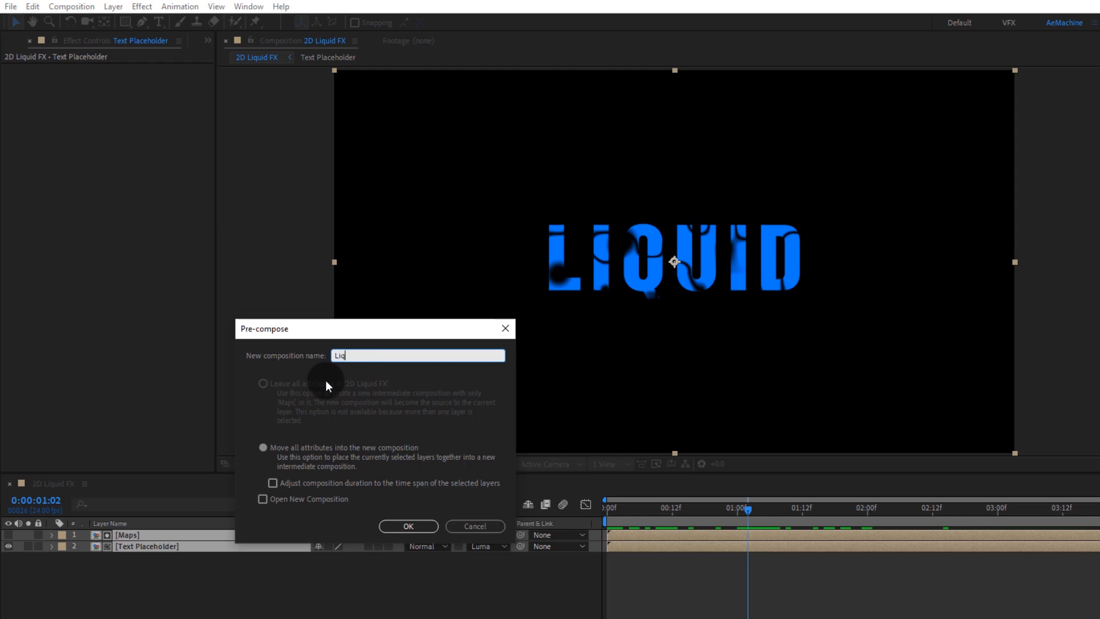
click(393, 527)
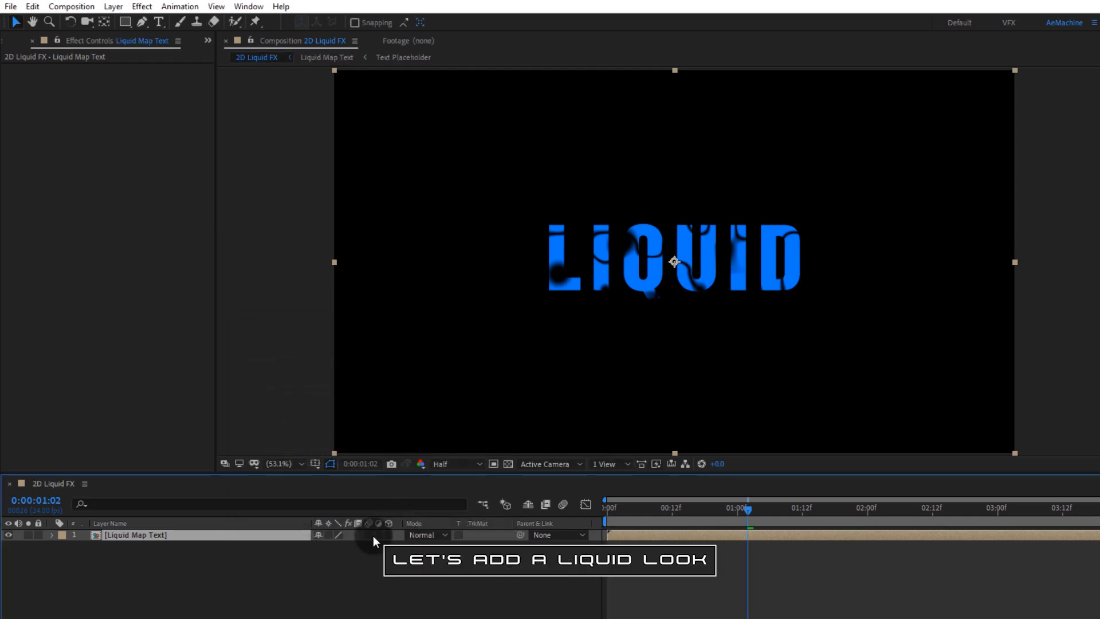
Step: Add a new adjustment layer above the text and name it Liquid FX
right_click(150, 547)
mouse_move(178, 556)
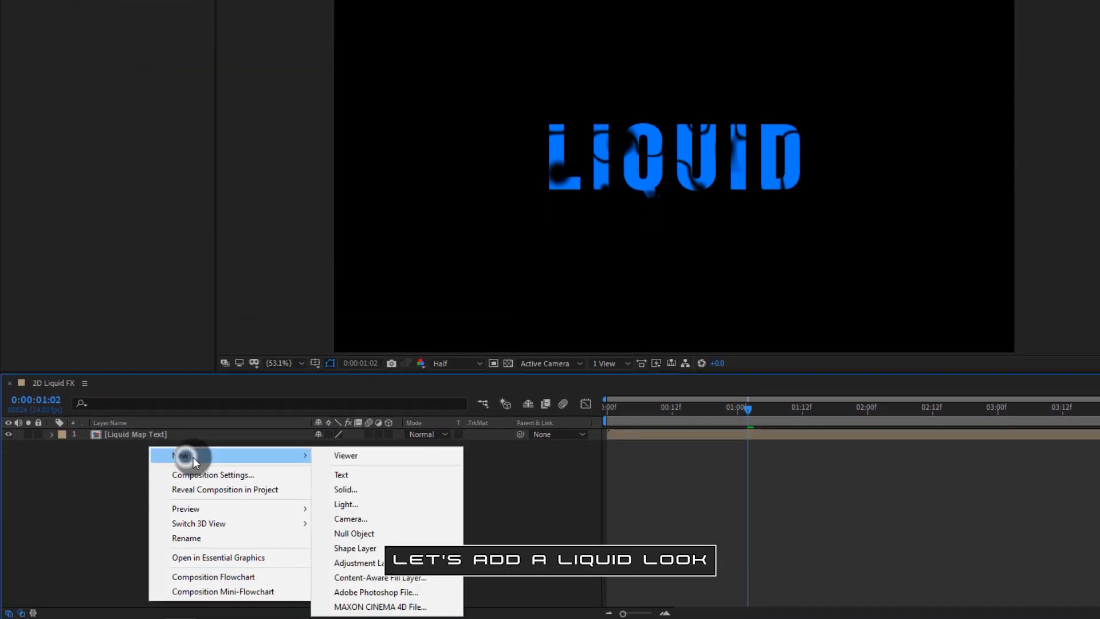
click(331, 559)
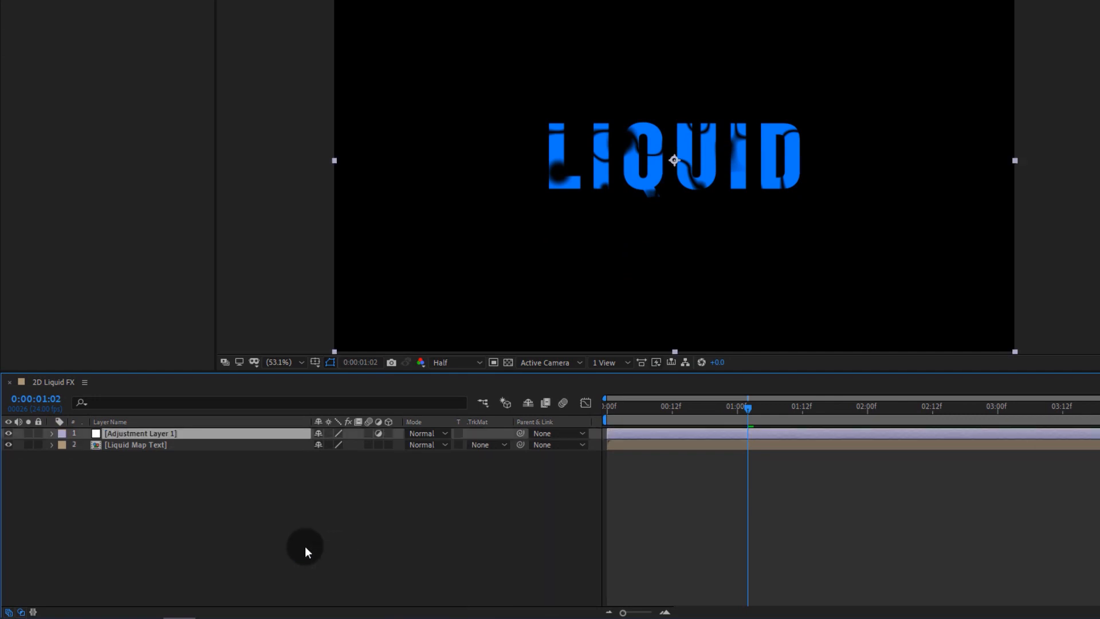
key(Return)
text(Liq)
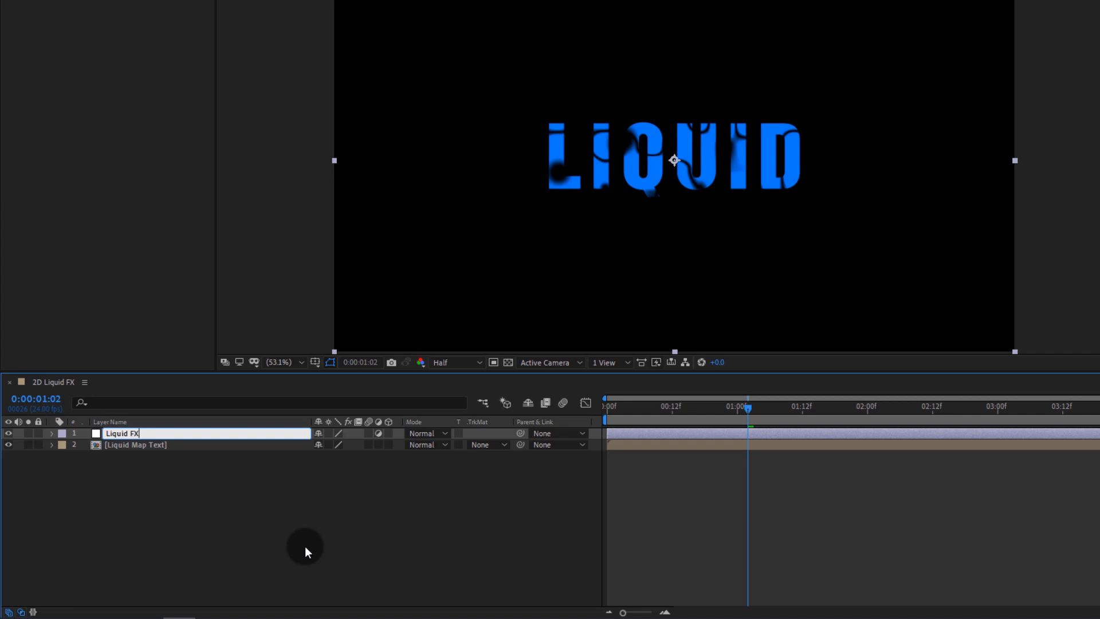
text(uid FX)
click(167, 496)
click(129, 433)
Step: Apply the Roughen Edges effect to the Liquid FX adjustment layer
key(ctrl+space)
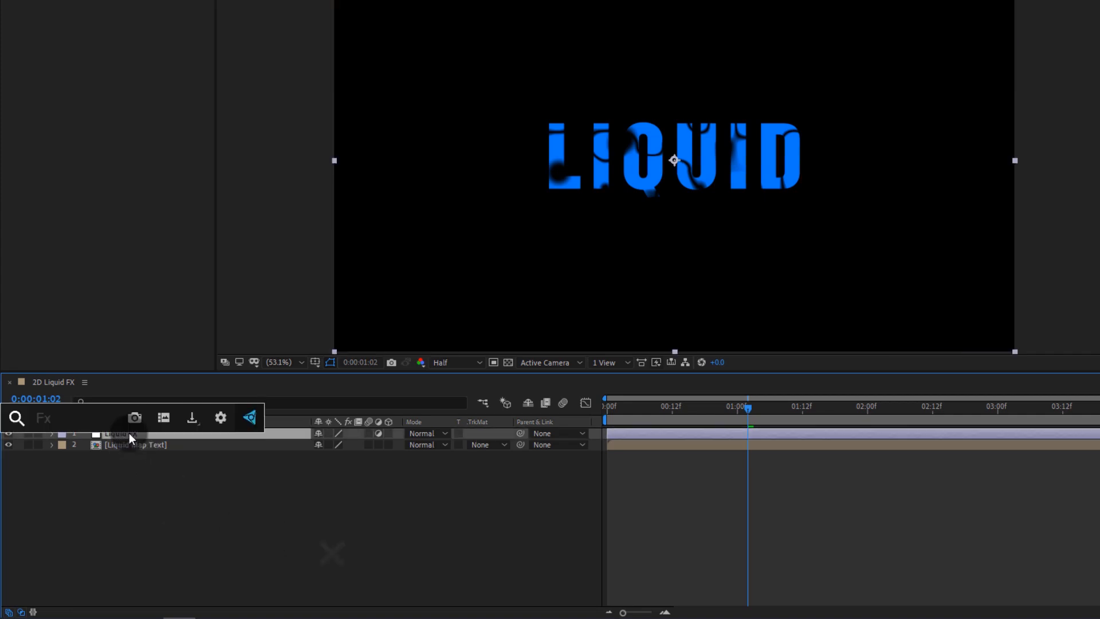
text(rou)
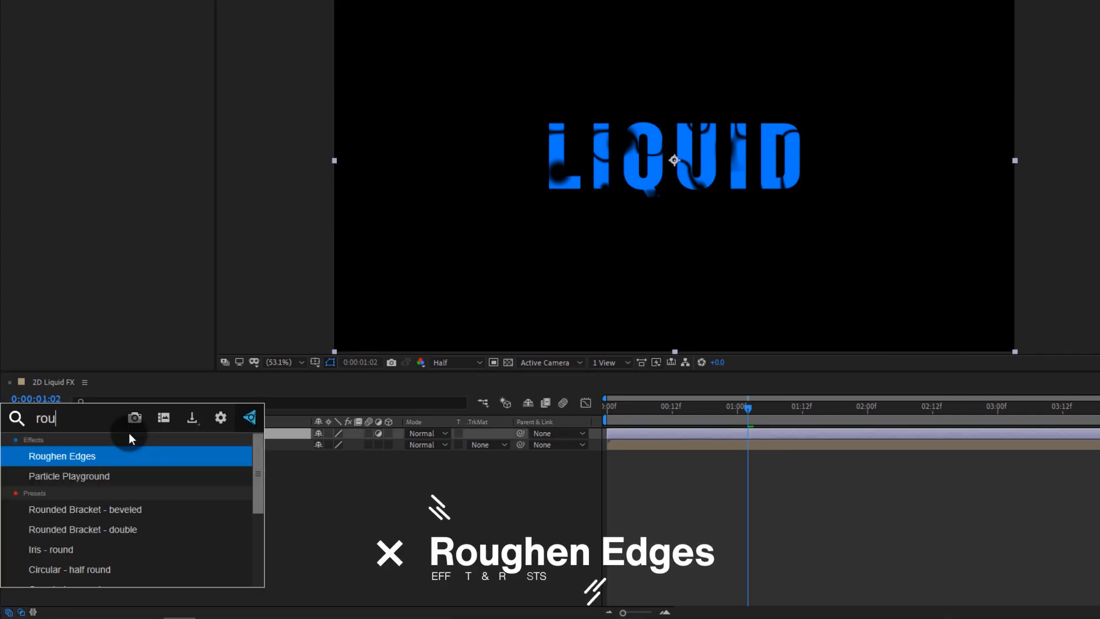
text(g)
key(Return)
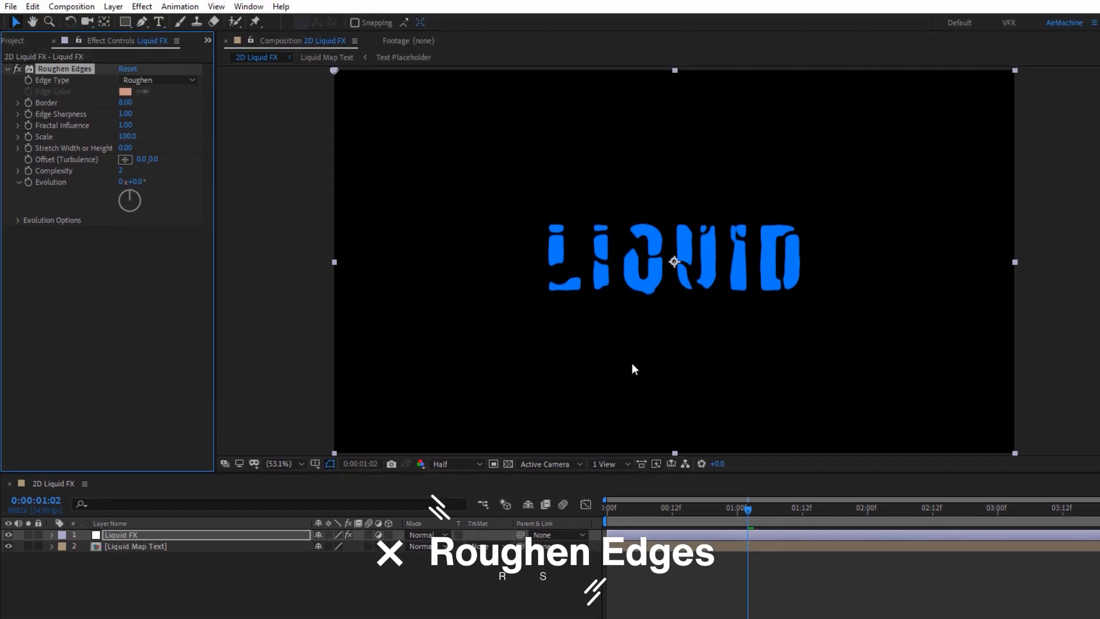
Step: Set Roughen Edges Border to 12.30, Edge Sharpness to 1.41 and Scale to 226.0
key(h)
drag(632, 363, 343, 332)
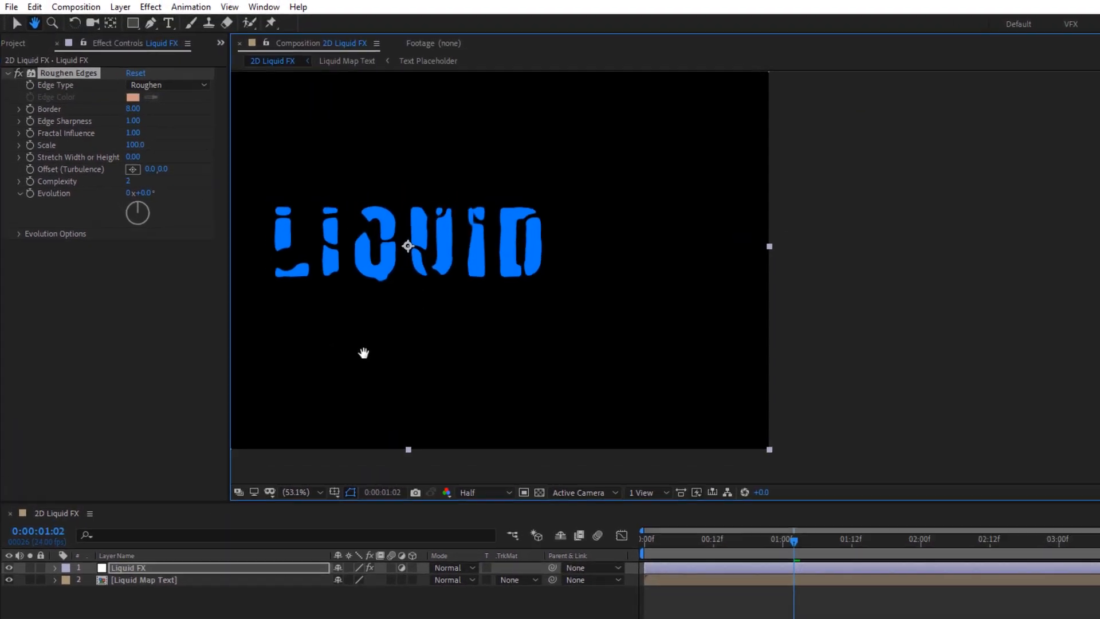
key(v)
drag(131, 110, 155, 113)
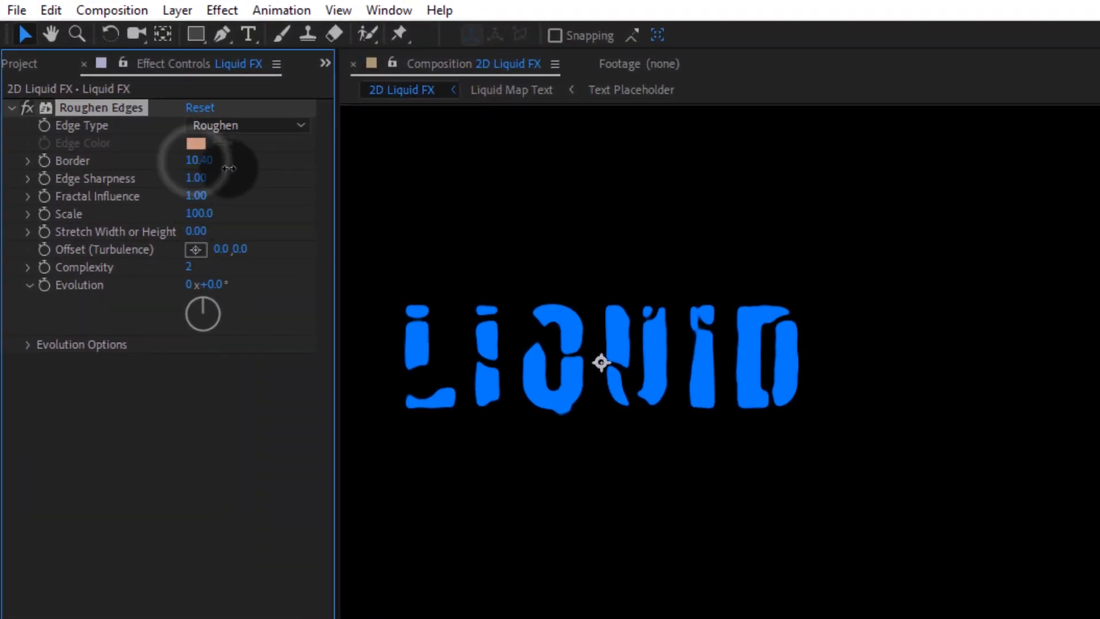
mouse_move(229, 168)
mouse_down()
mouse_move(264, 168)
mouse_move(204, 185)
mouse_move(240, 180)
mouse_up()
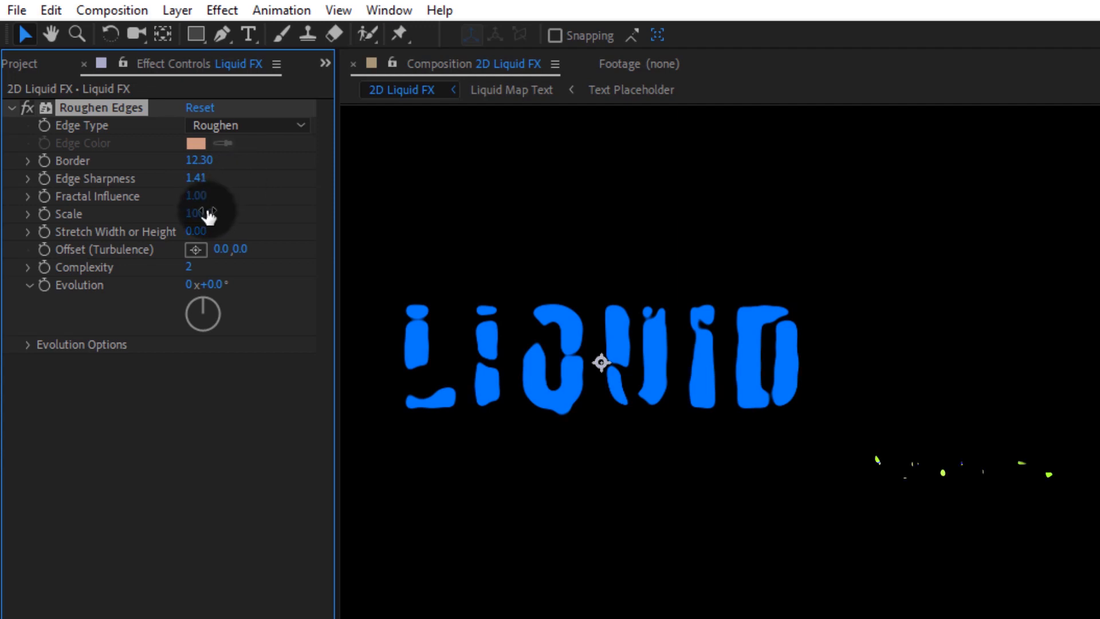
drag(206, 214, 347, 221)
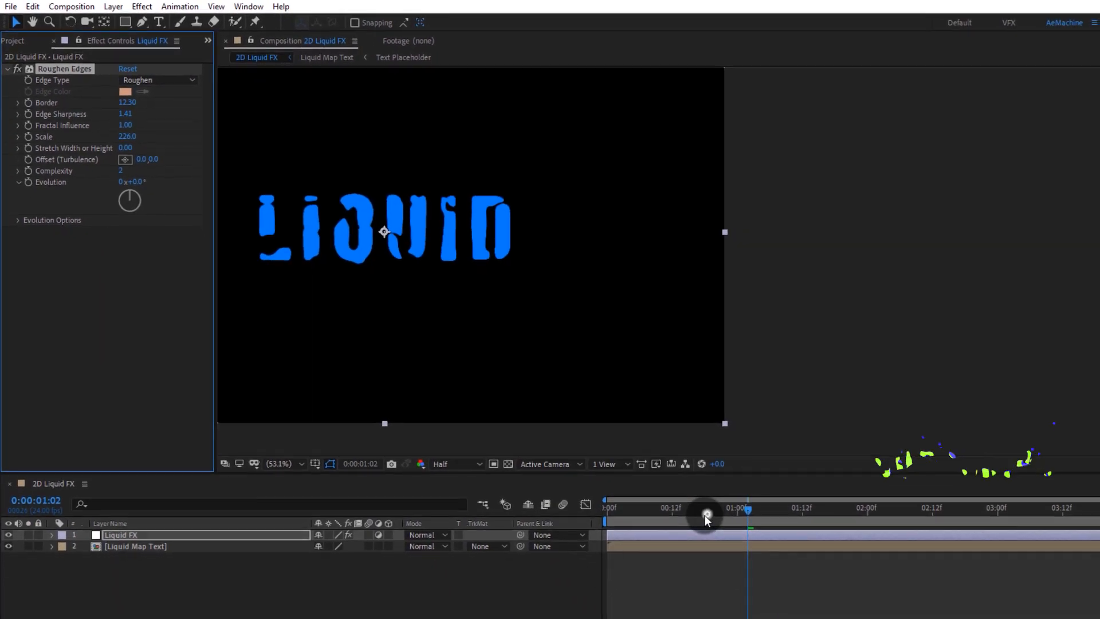
Step: Play back the composition to review the roughened liquid text and collapse the effect
drag(707, 515, 634, 522)
key(space)
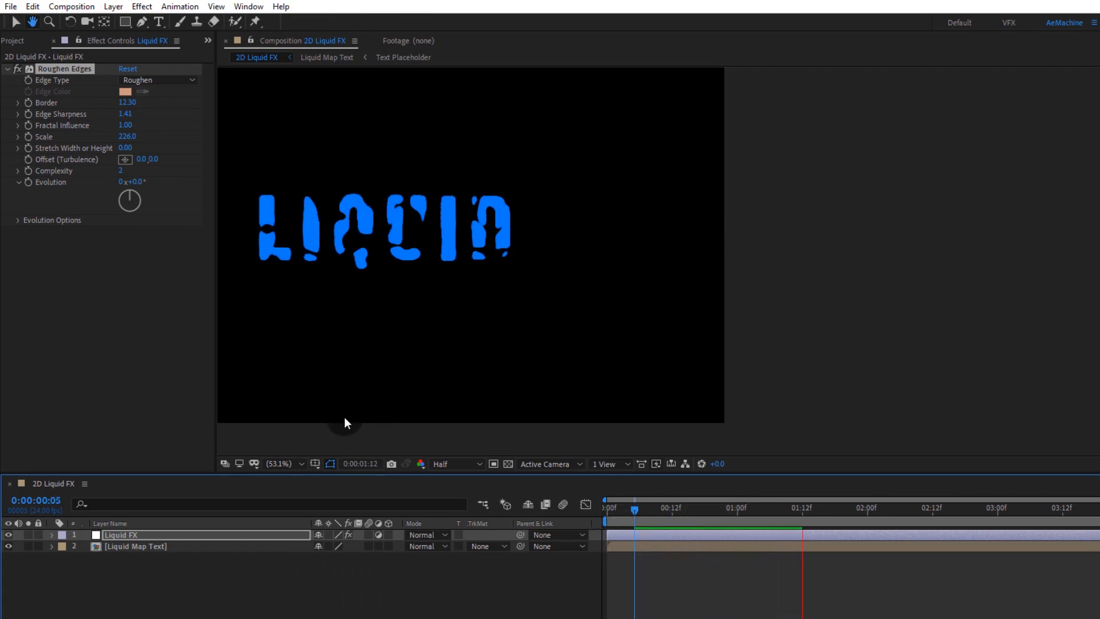
click(373, 259)
drag(372, 259, 636, 284)
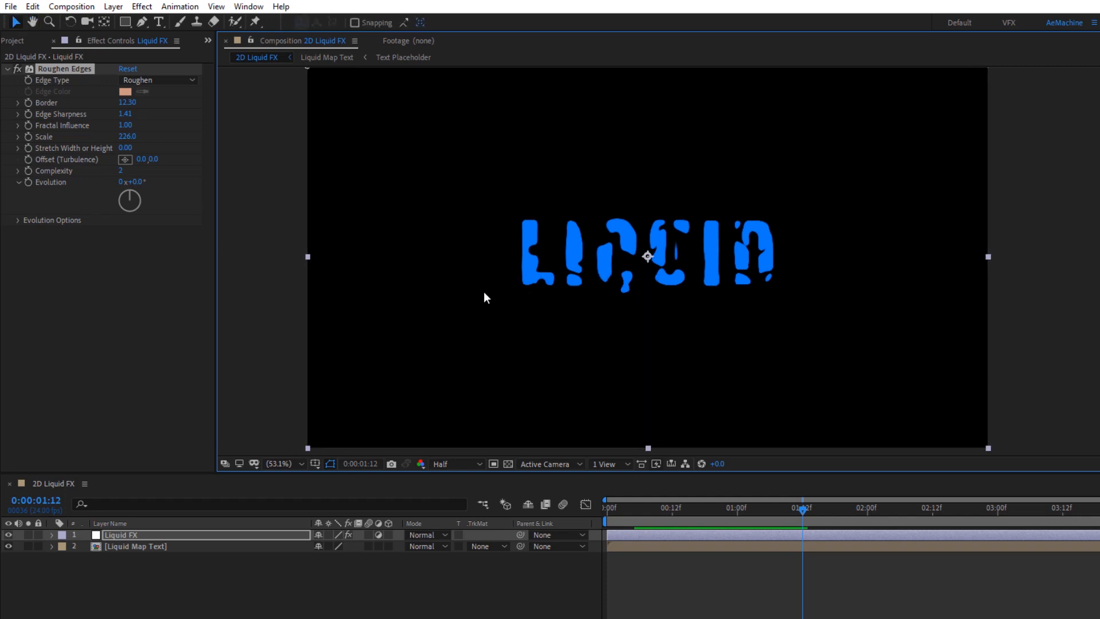
click(7, 68)
click(107, 578)
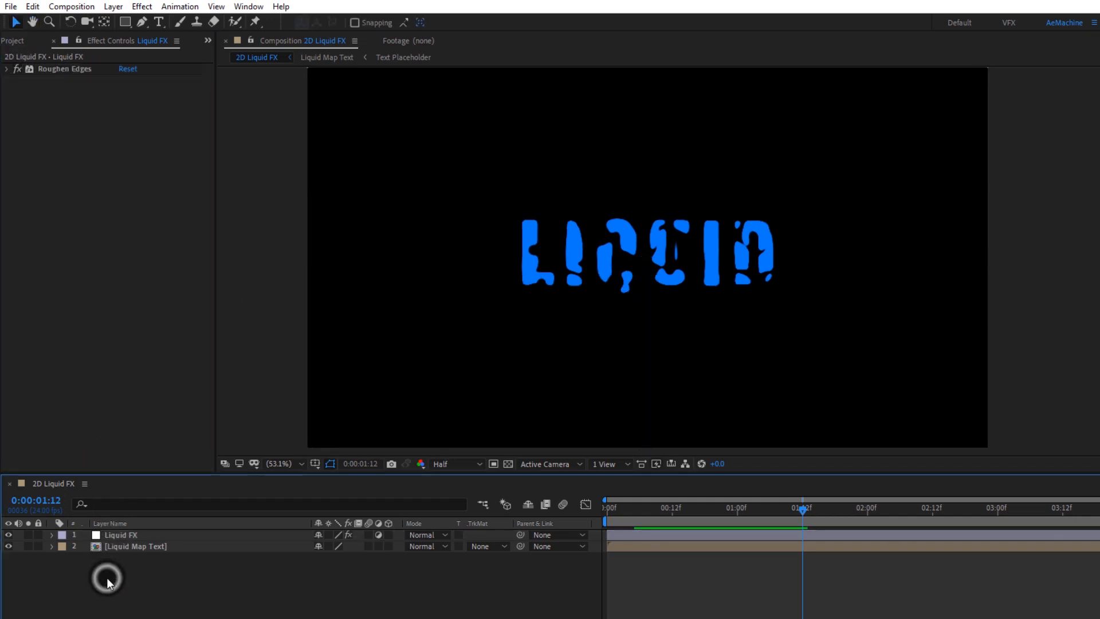
Step: Create a new comp-sized solid layer named Particular 01
right_click(107, 577)
click(292, 467)
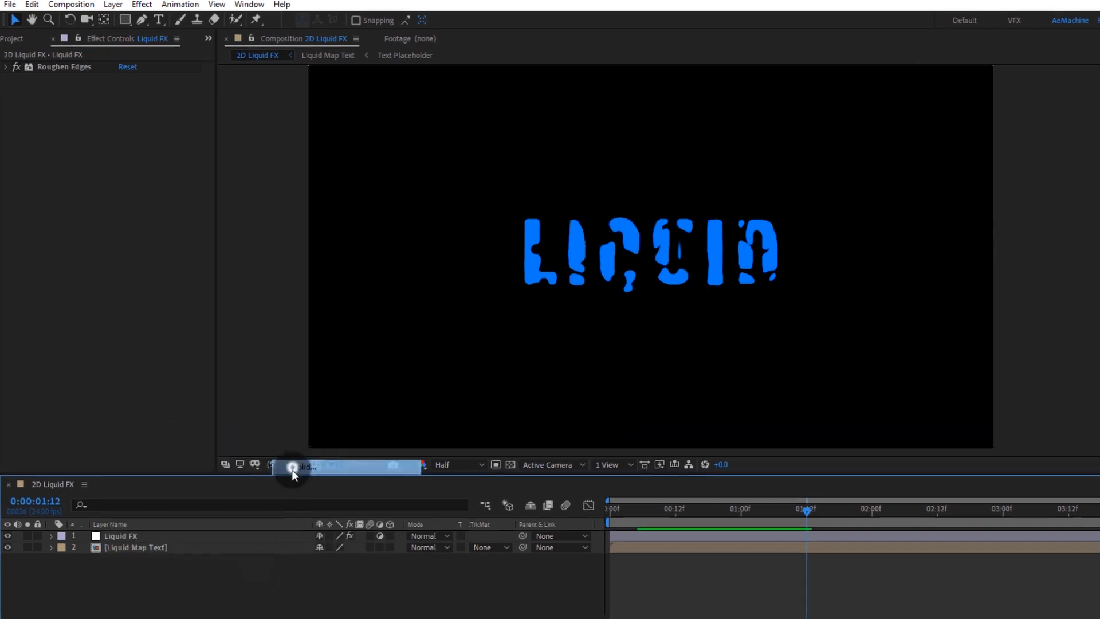
text(Particular 01)
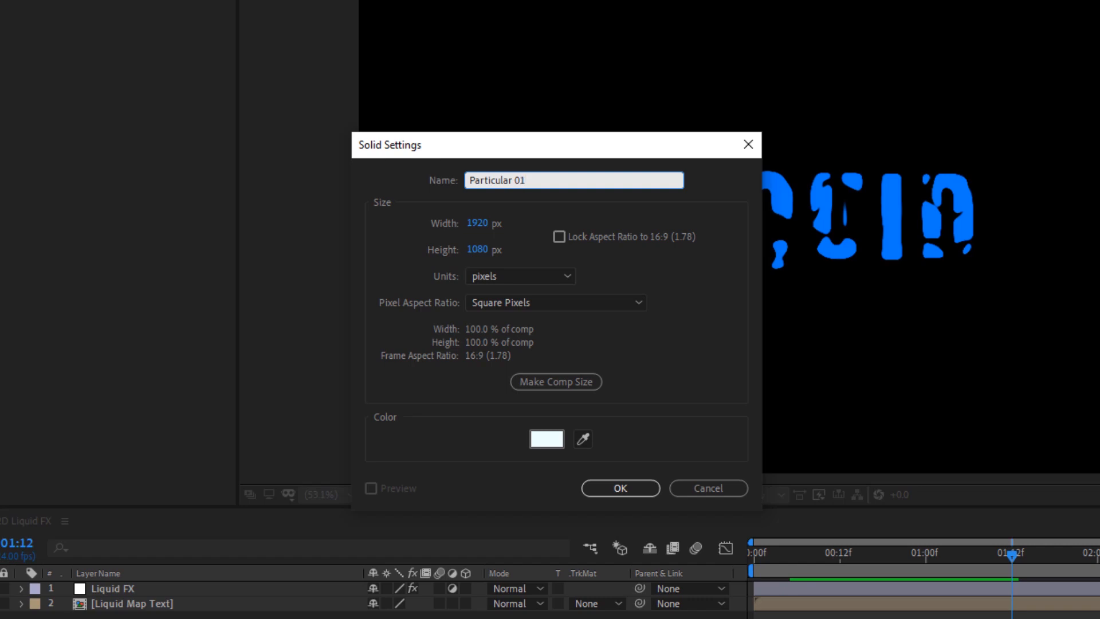
click(590, 488)
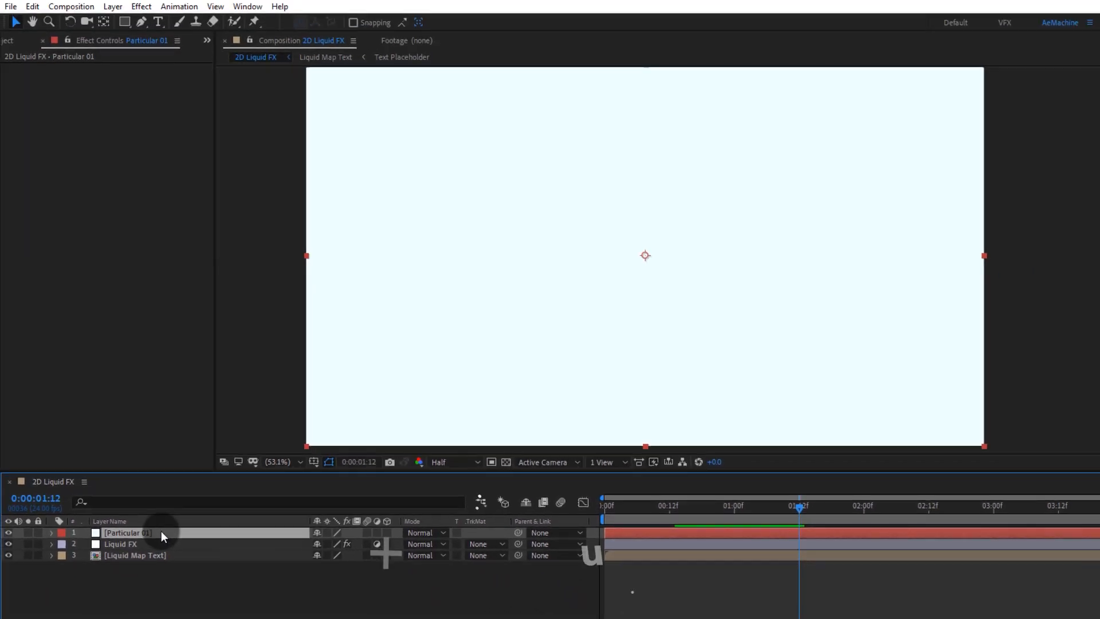
Step: Apply the Trapcode Particular effect to the Particular 01 solid
key(ctrl+space)
text(par)
key(Return)
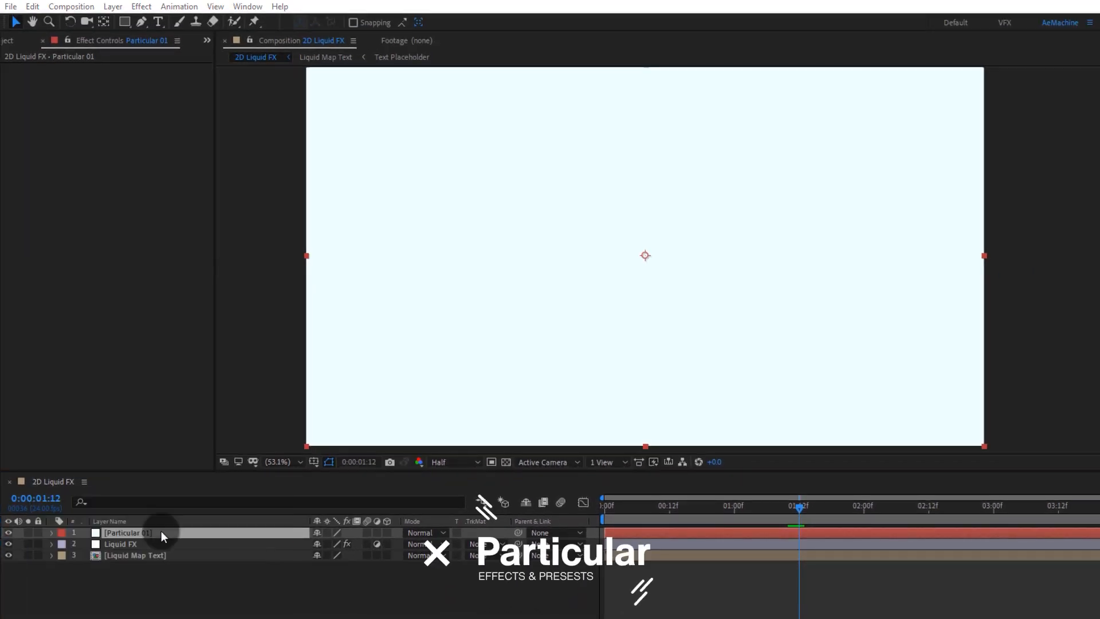
Step: Enable 3D on the Liquid Map Text layer
click(121, 556)
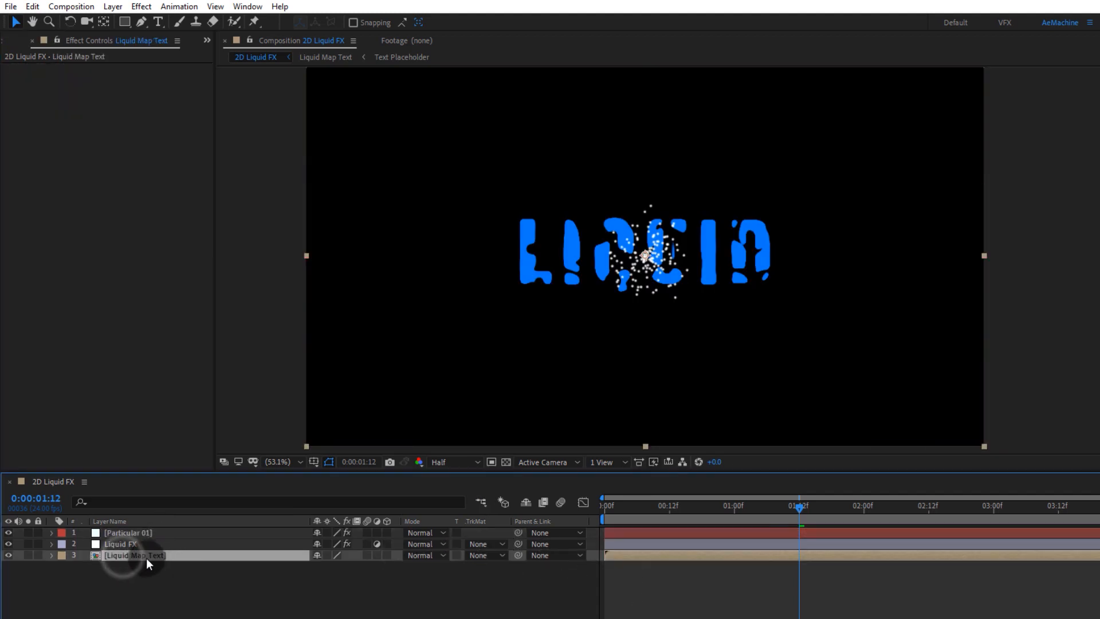
click(387, 555)
Step: Set Particular's Emitter Type to Layer and choose Liquid Map Text as the Layer Emitter source
click(119, 535)
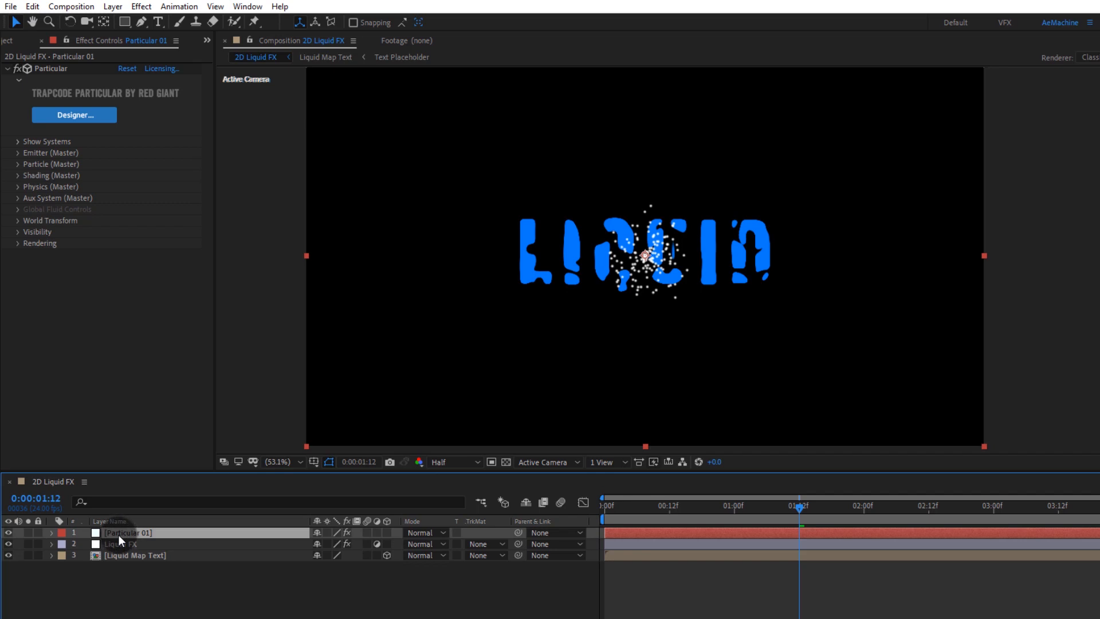
click(20, 153)
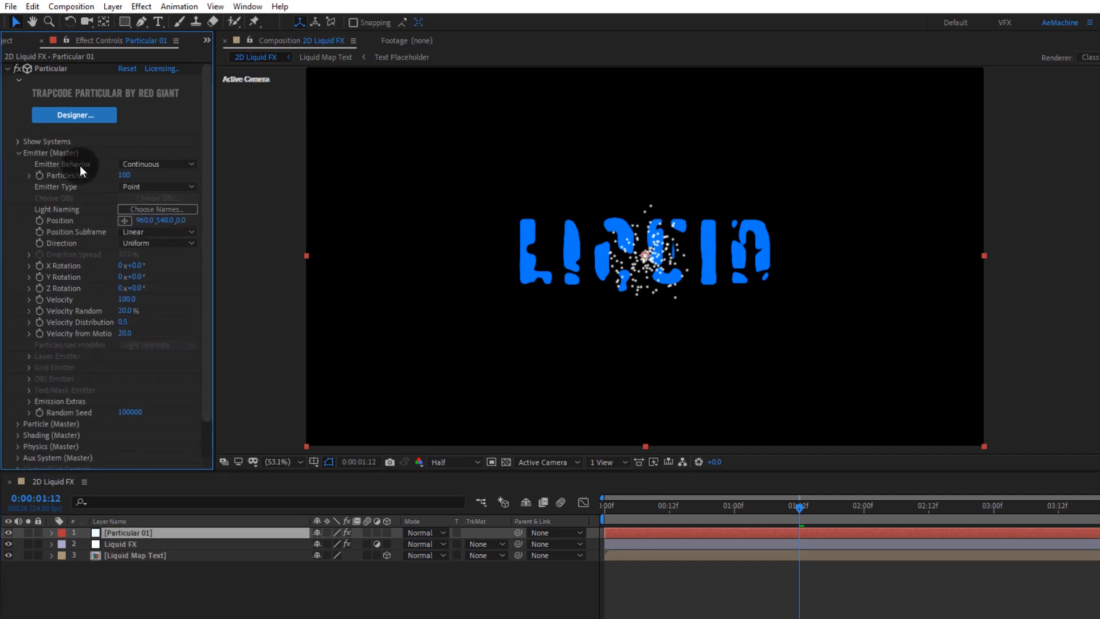
drag(142, 185, 154, 276)
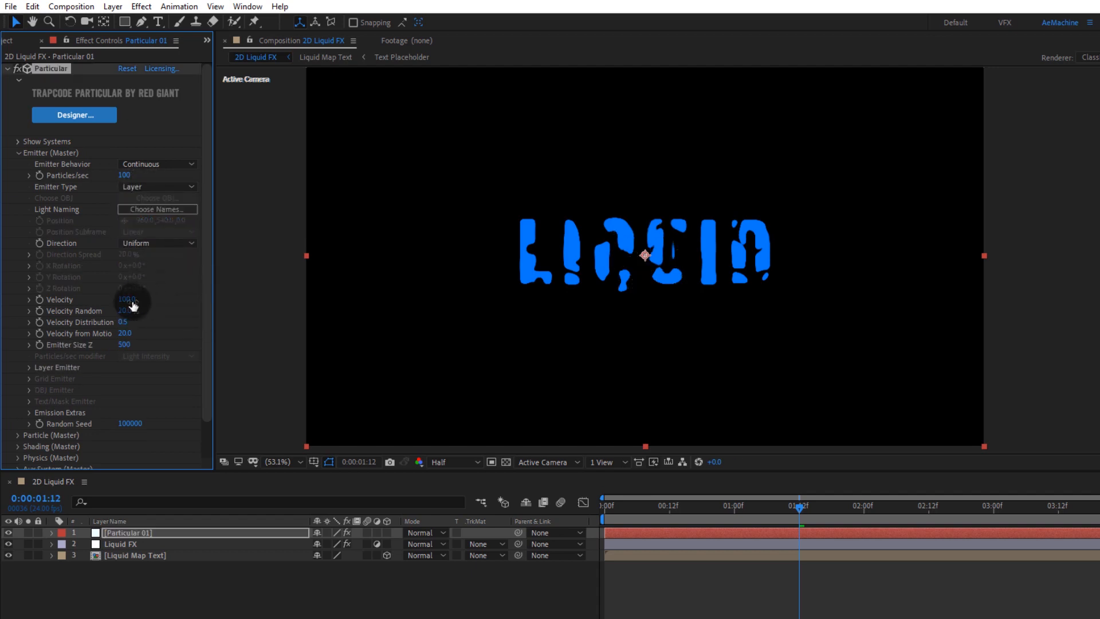
click(28, 370)
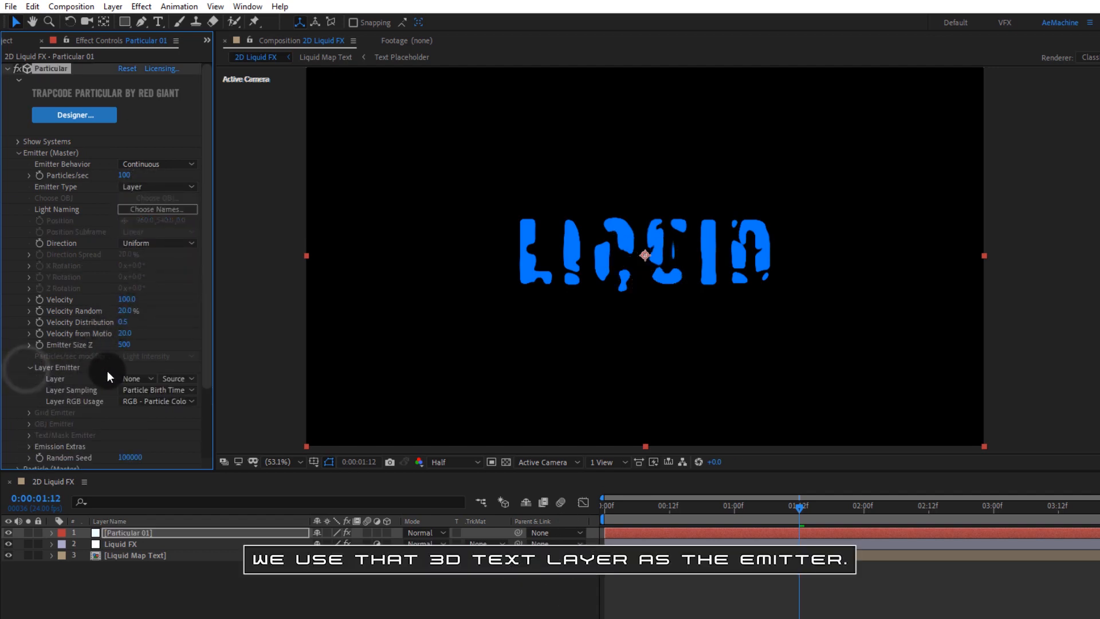
click(137, 378)
click(142, 442)
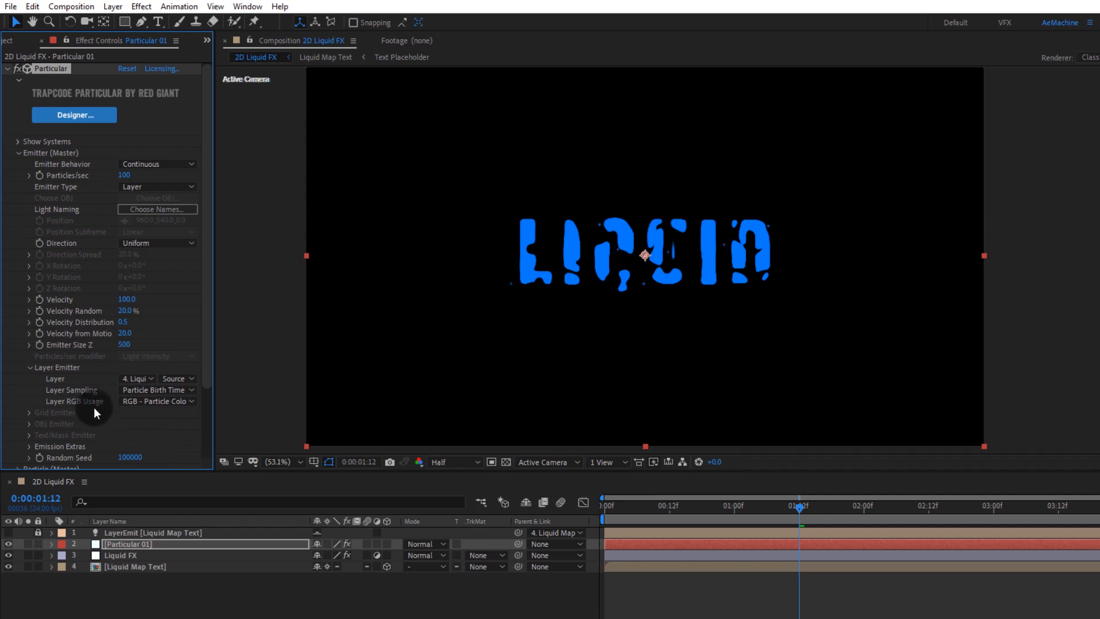
Step: Move the Particular 01 layer below the Liquid FX layer in the layer stack
click(32, 372)
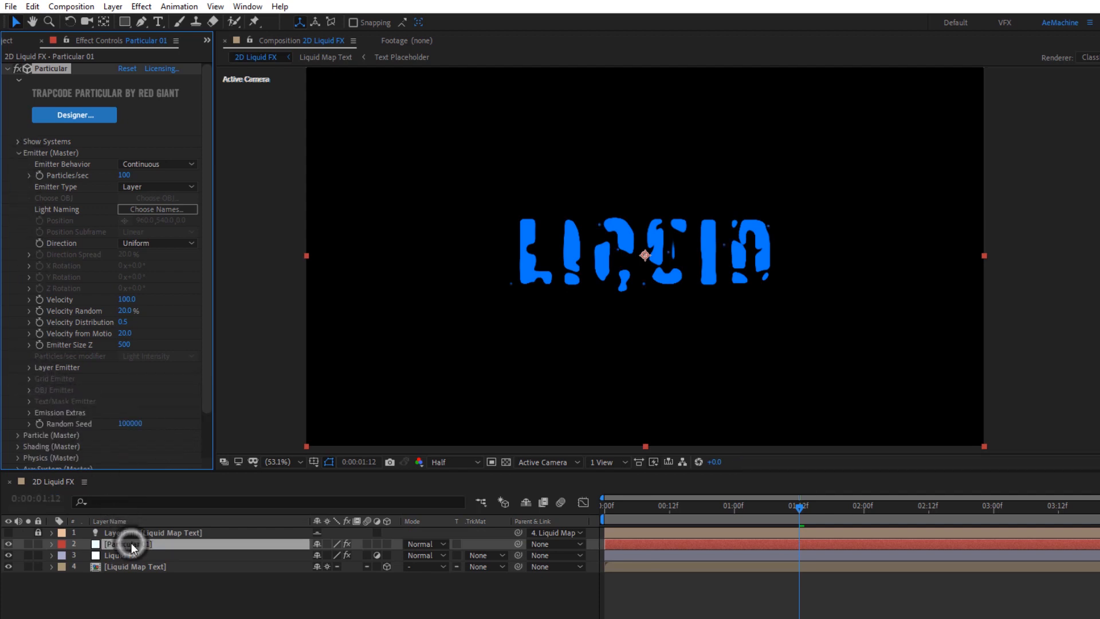
drag(131, 543, 143, 562)
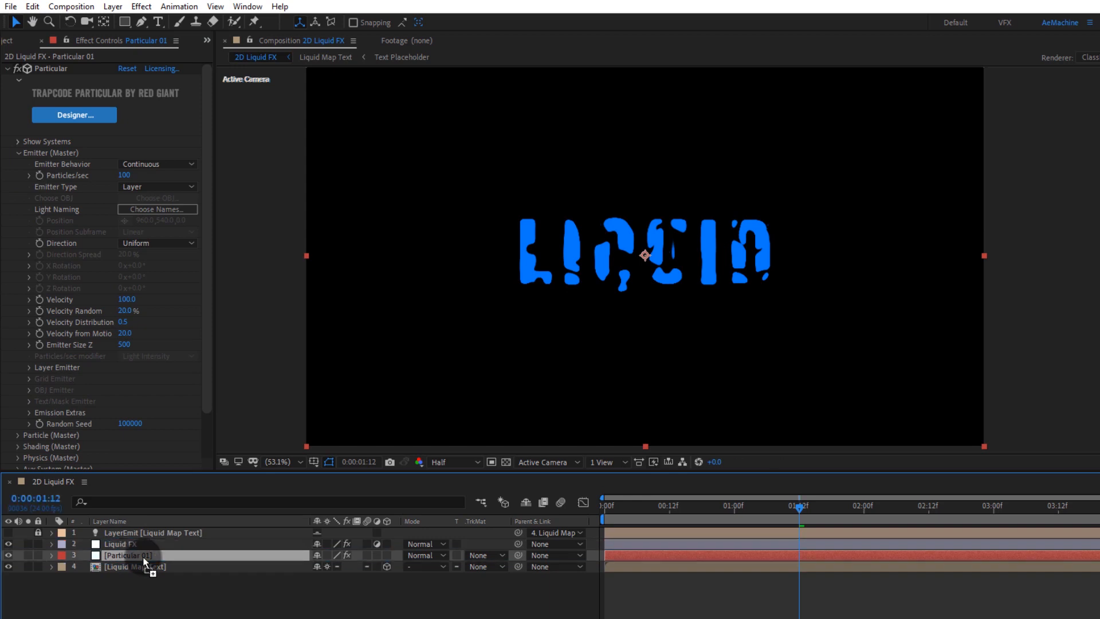
Step: Experiment with the emitter's Particles/sec value, ending at 540, while moving the playhead to 2:18
drag(506, 311, 315, 309)
drag(124, 175, 172, 178)
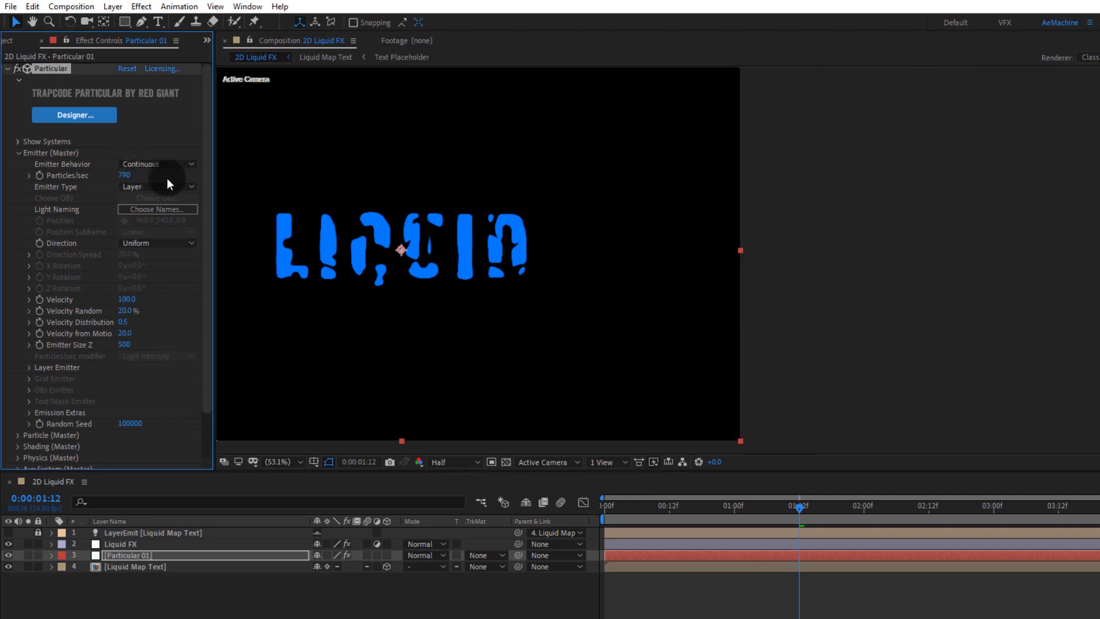
drag(885, 517, 959, 520)
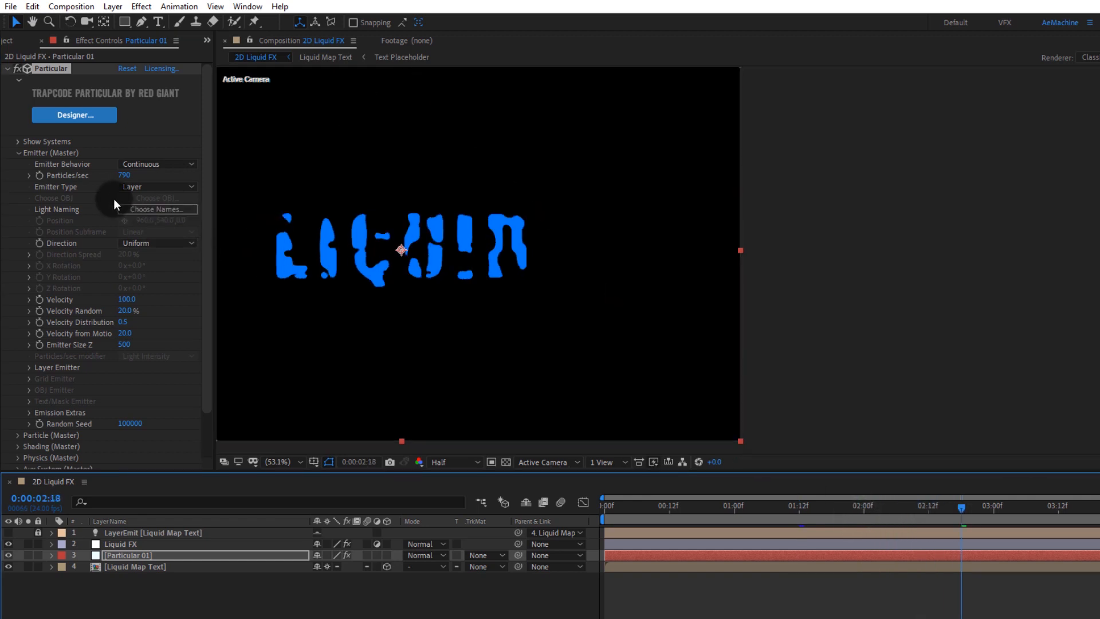
drag(122, 175, 112, 179)
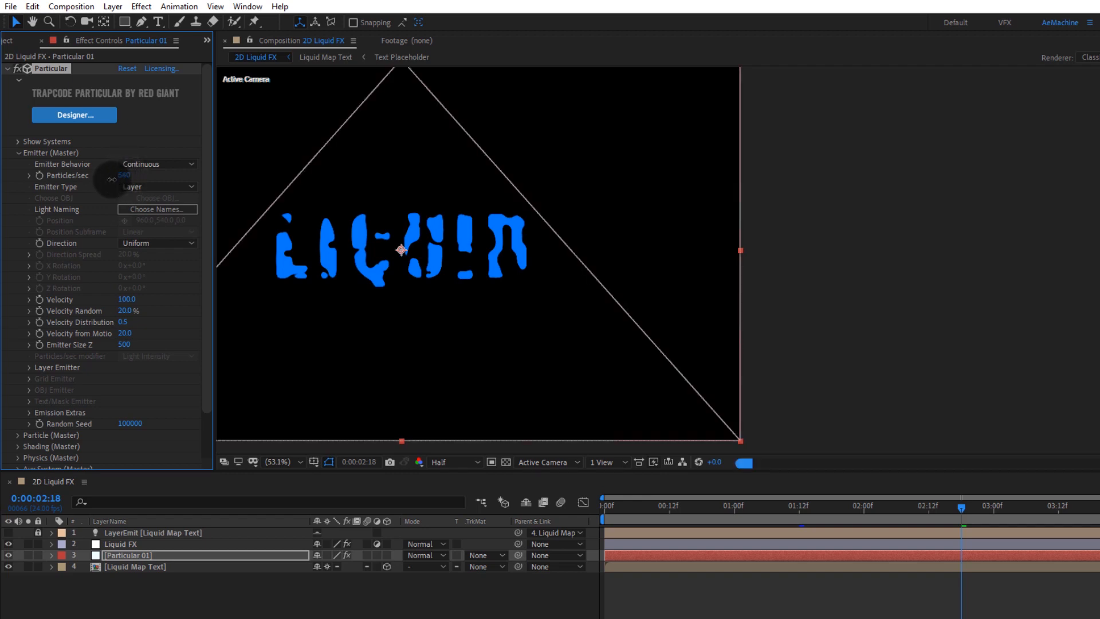
Step: Set the particle Size to 20 in Particular's Particle settings
click(16, 152)
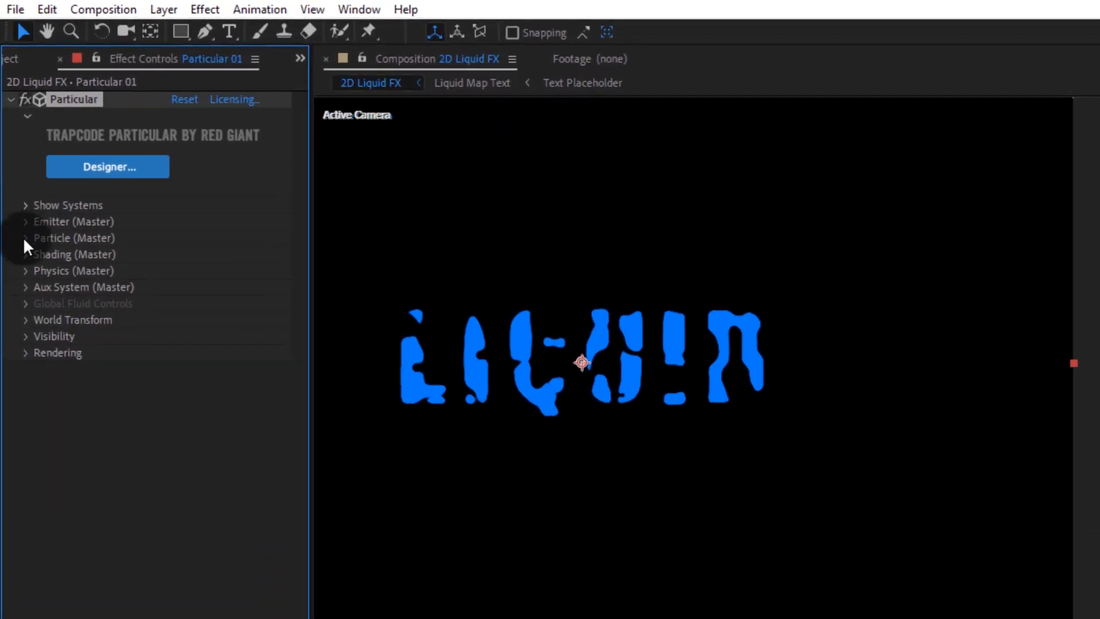
click(18, 164)
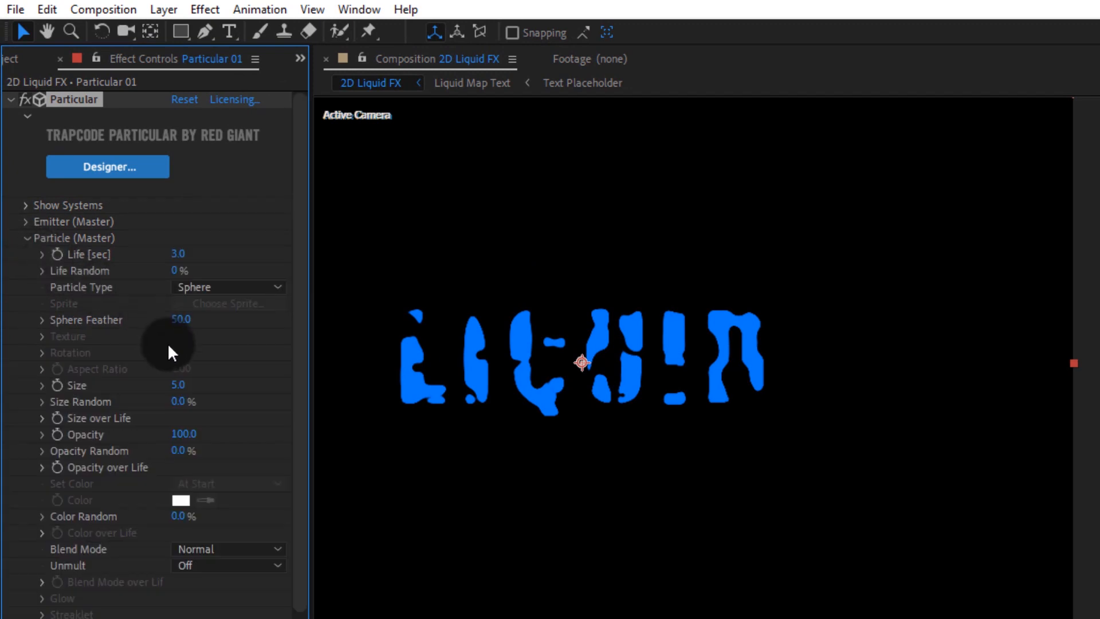
click(178, 384)
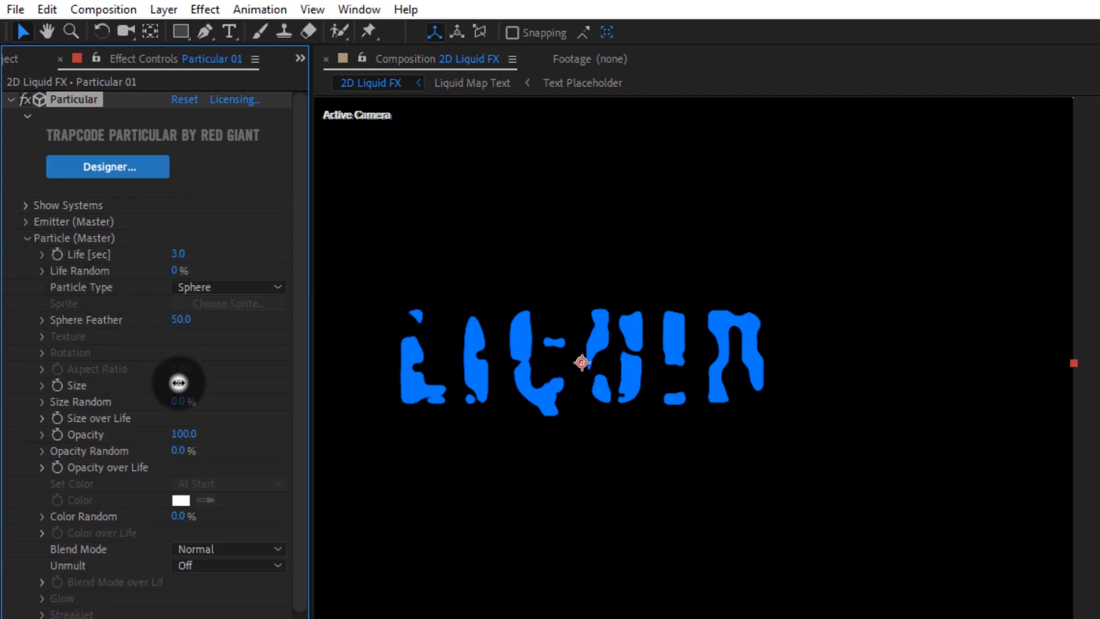
text(2)
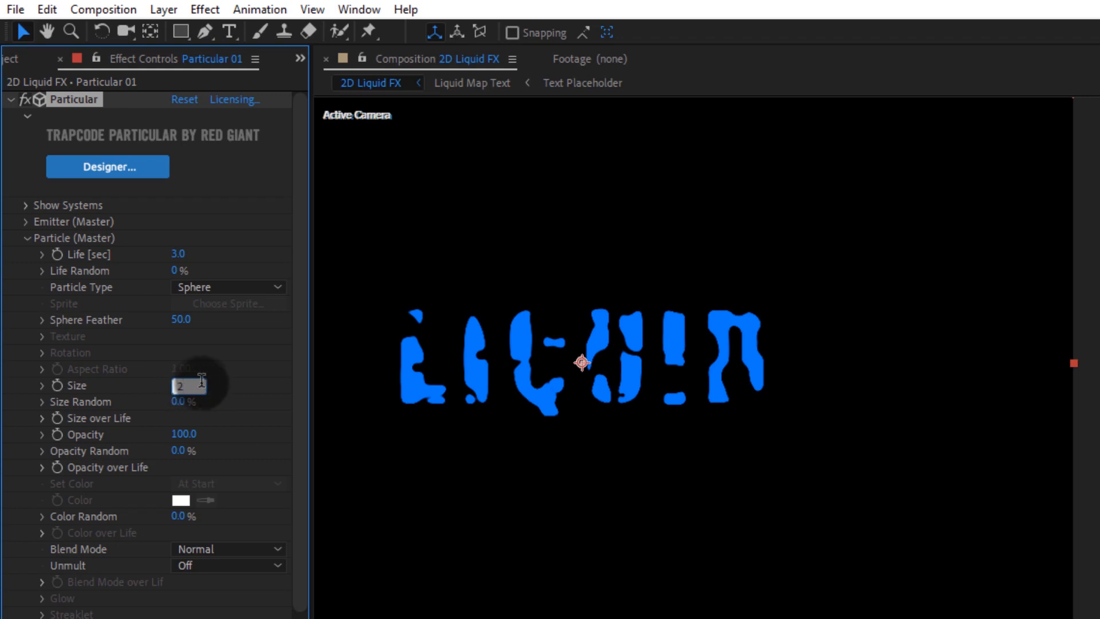
text(0)
key(Return)
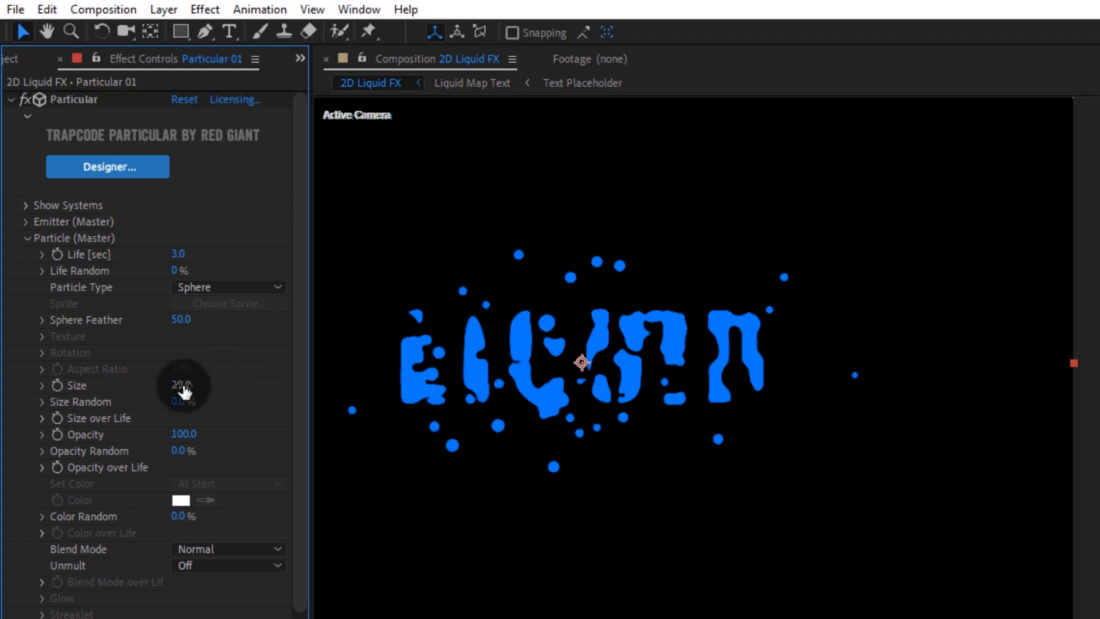
Step: Set the emitter's Particles/sec to 300
click(25, 221)
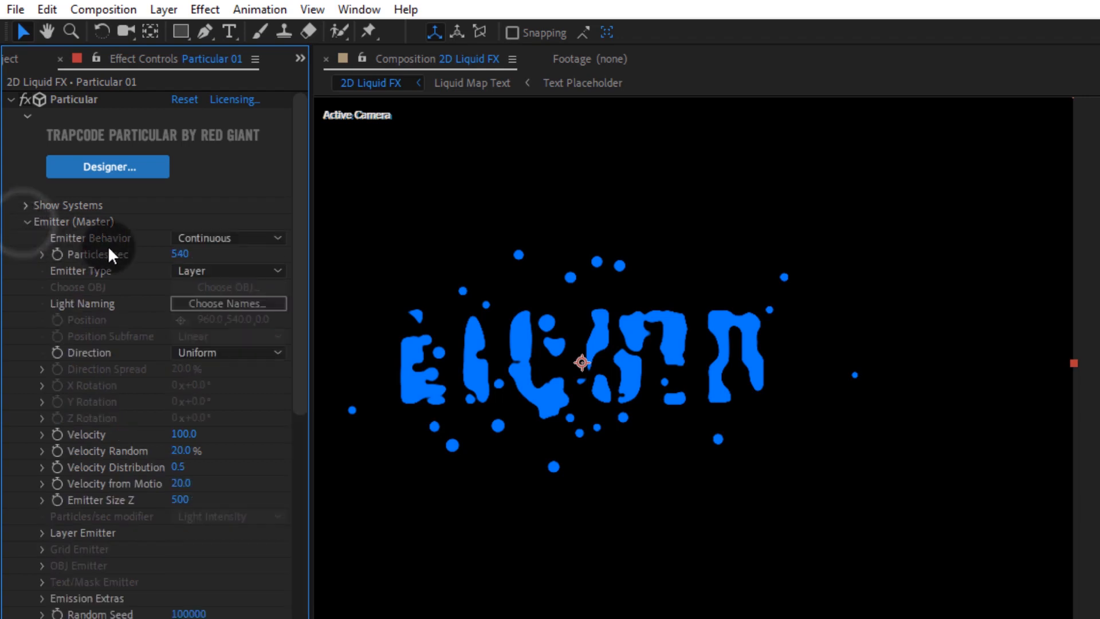
click(174, 257)
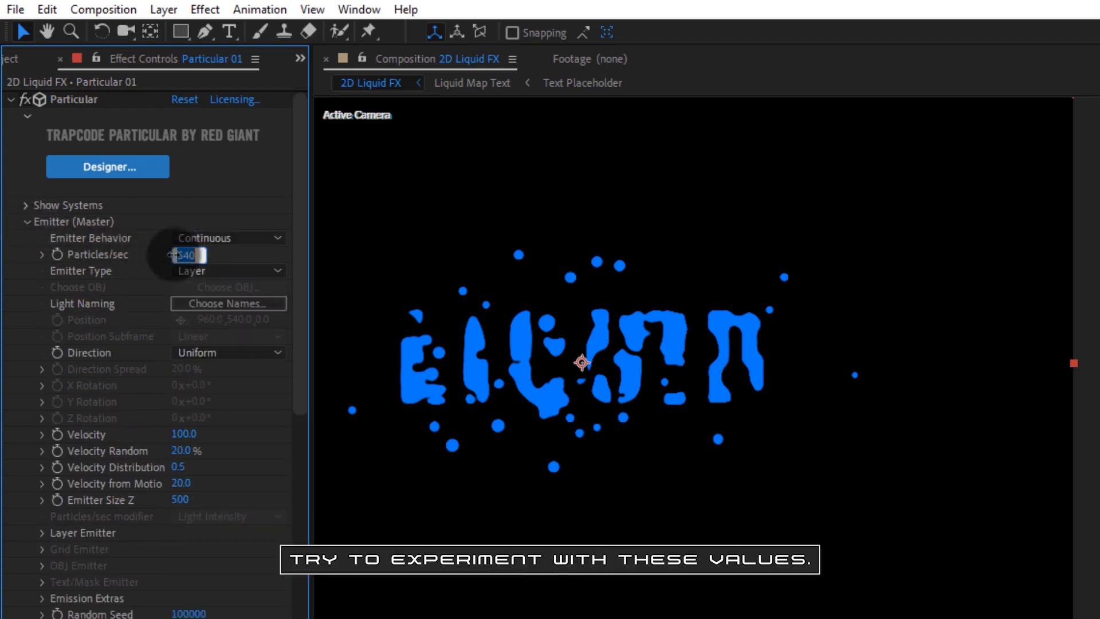
text(300)
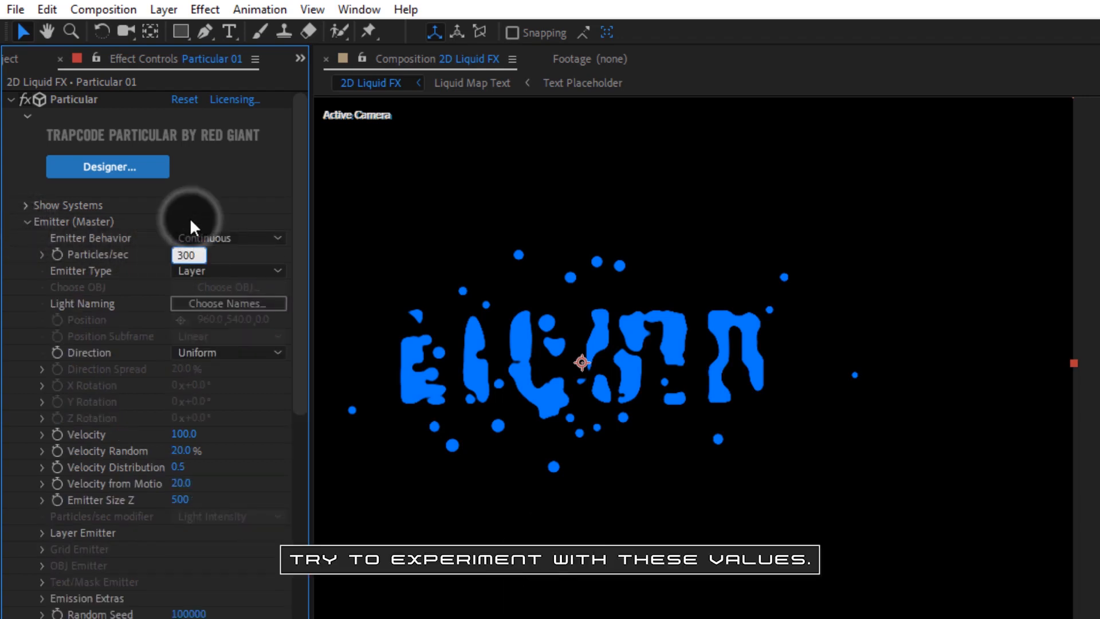
click(190, 218)
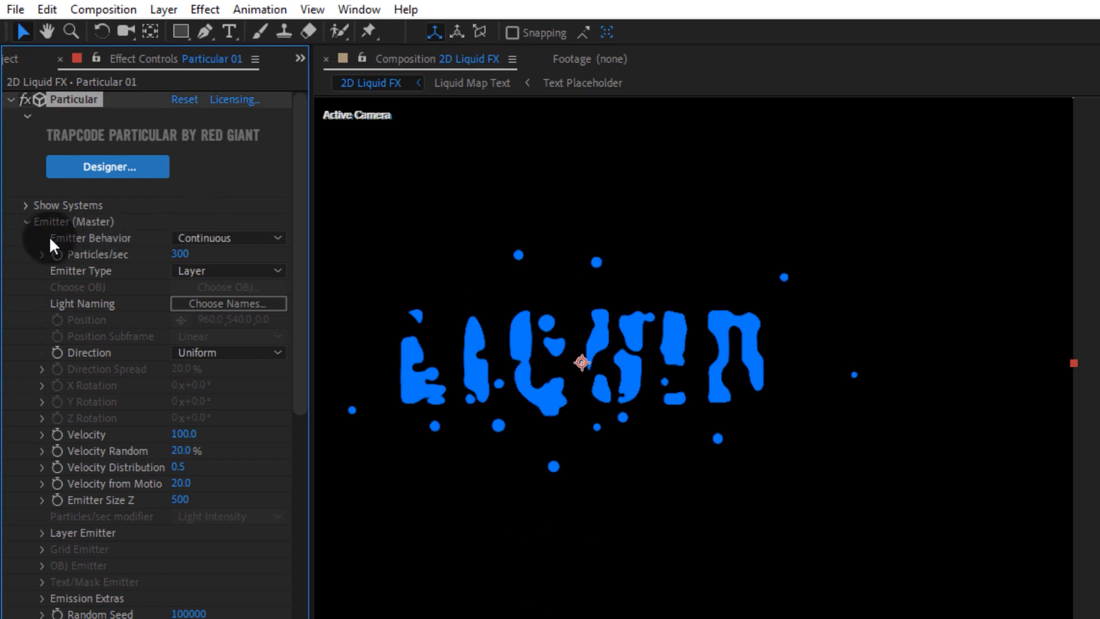
click(26, 222)
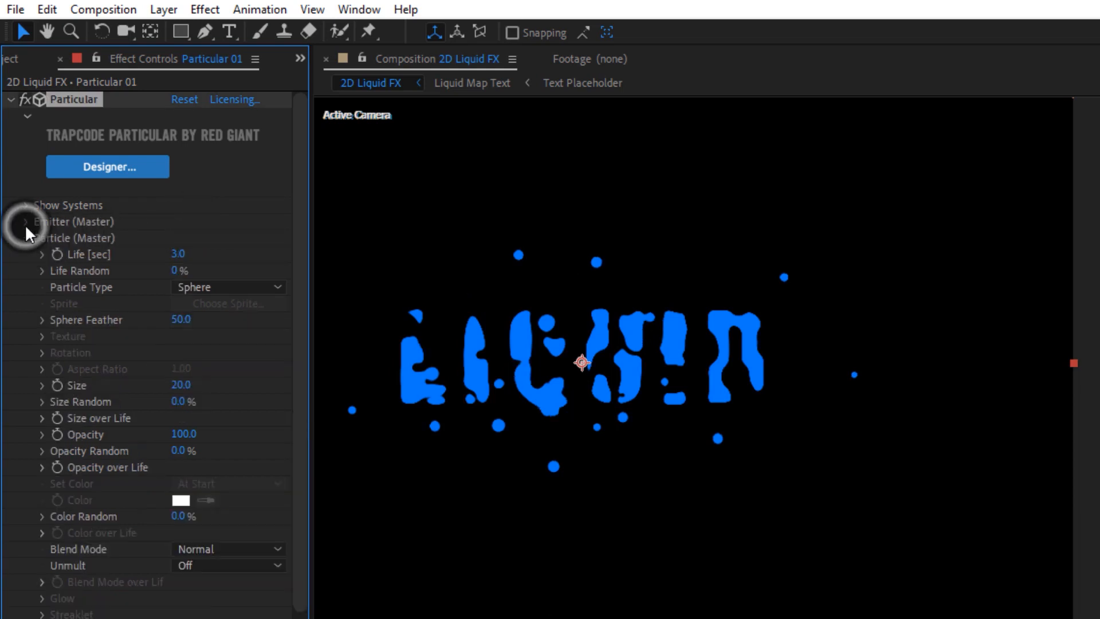
Step: Shape the Size over Life curve from a preset, pulling its peak point lower
click(42, 418)
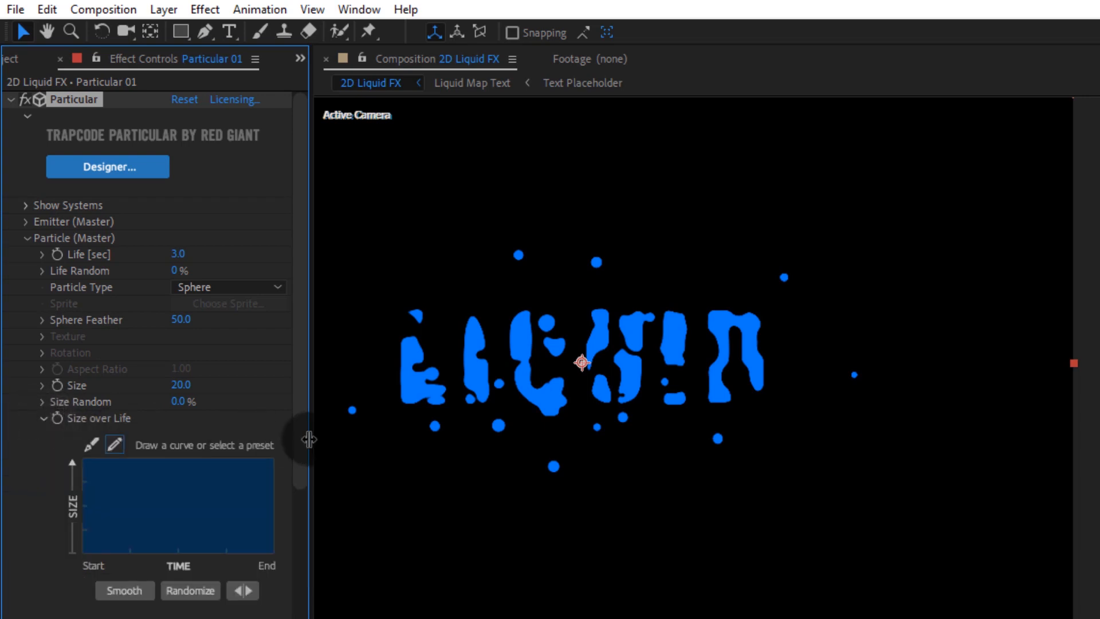
drag(312, 448, 339, 439)
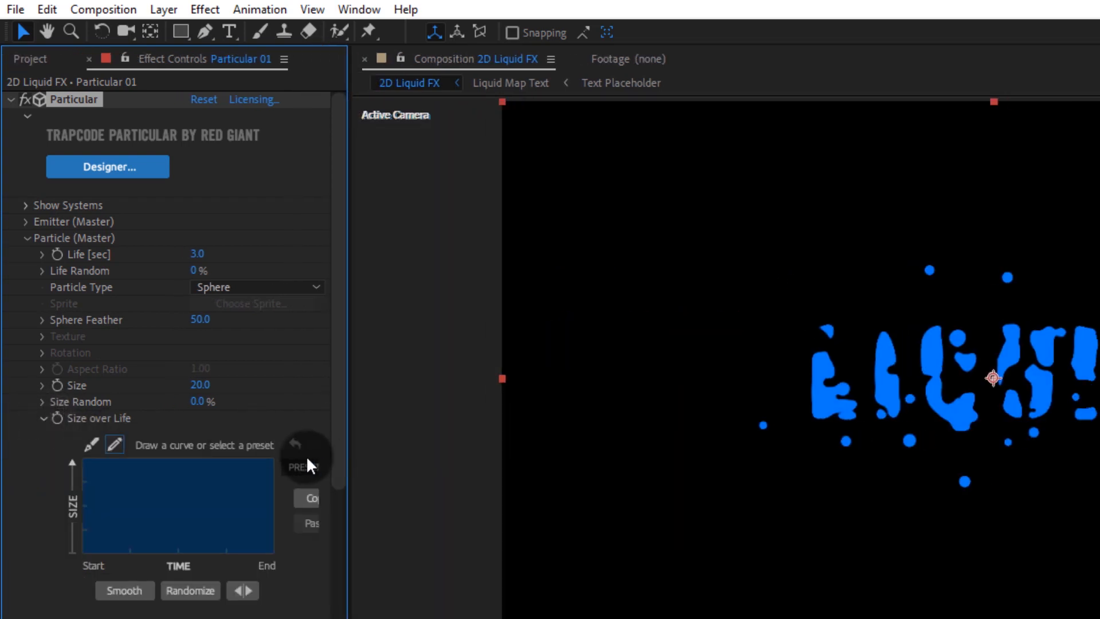
click(296, 466)
click(300, 529)
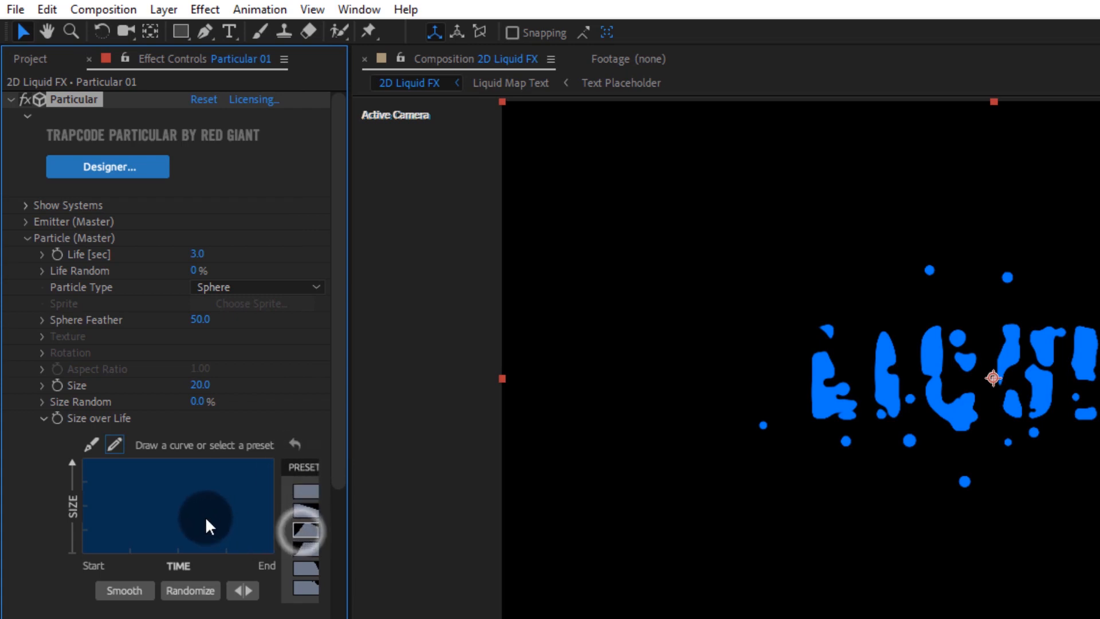
click(93, 446)
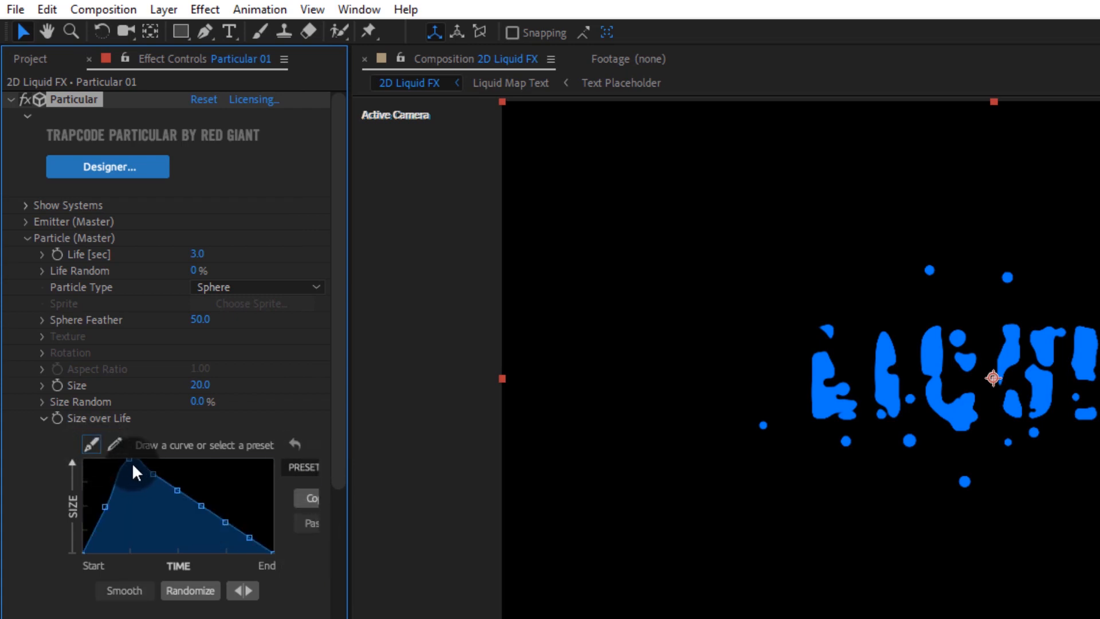
drag(131, 462, 175, 487)
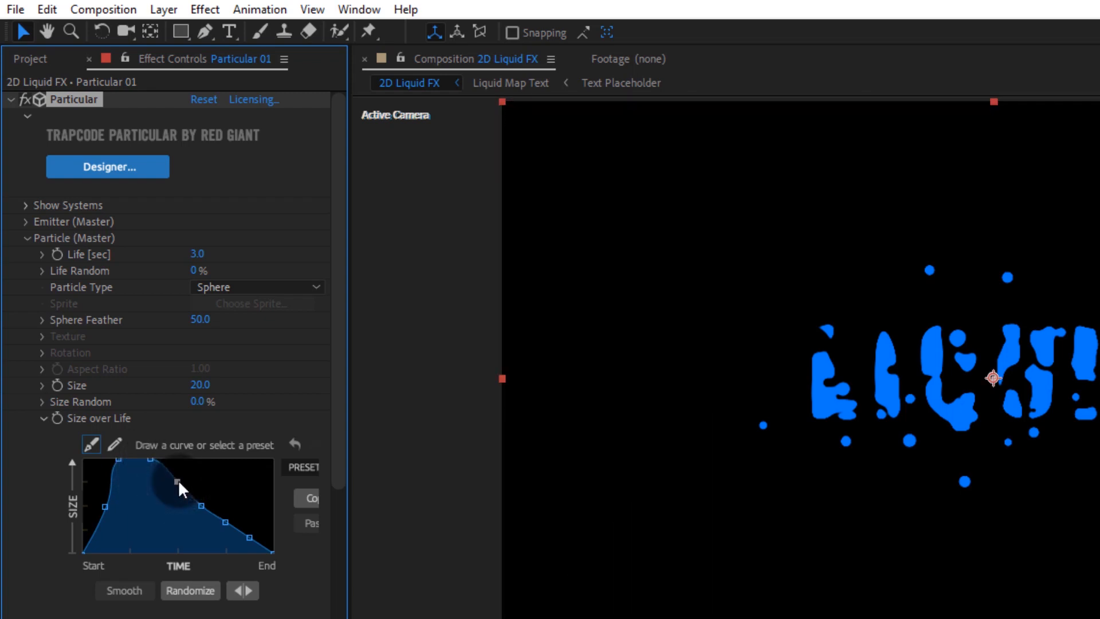
click(36, 421)
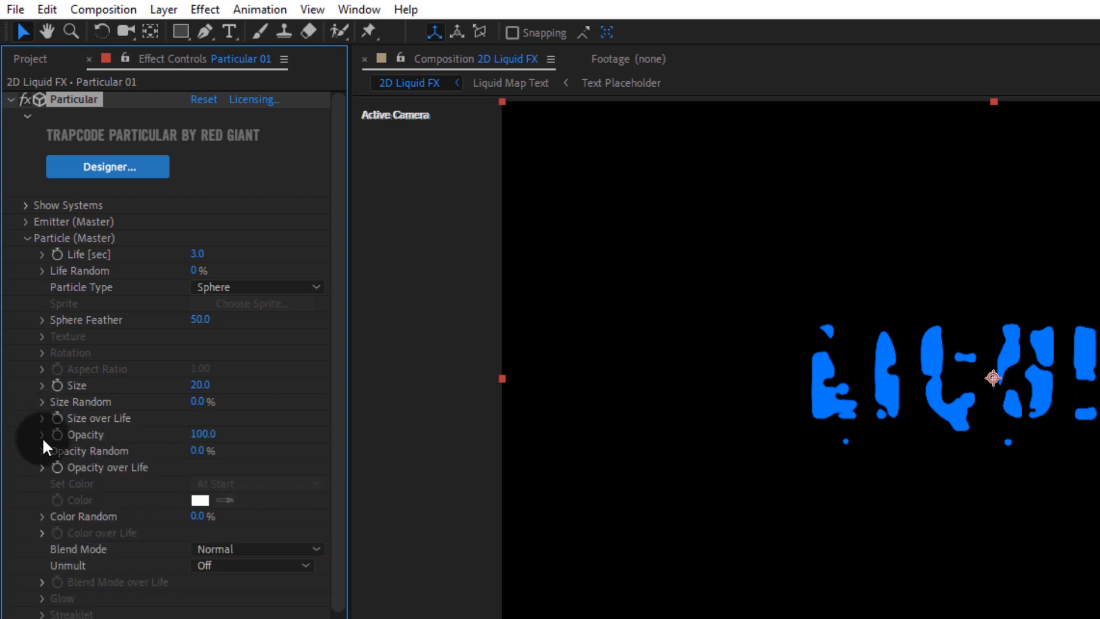
Step: Set the Air physics Wind X to 122 and Wind Y to -129
scroll(103, 510, down, 2)
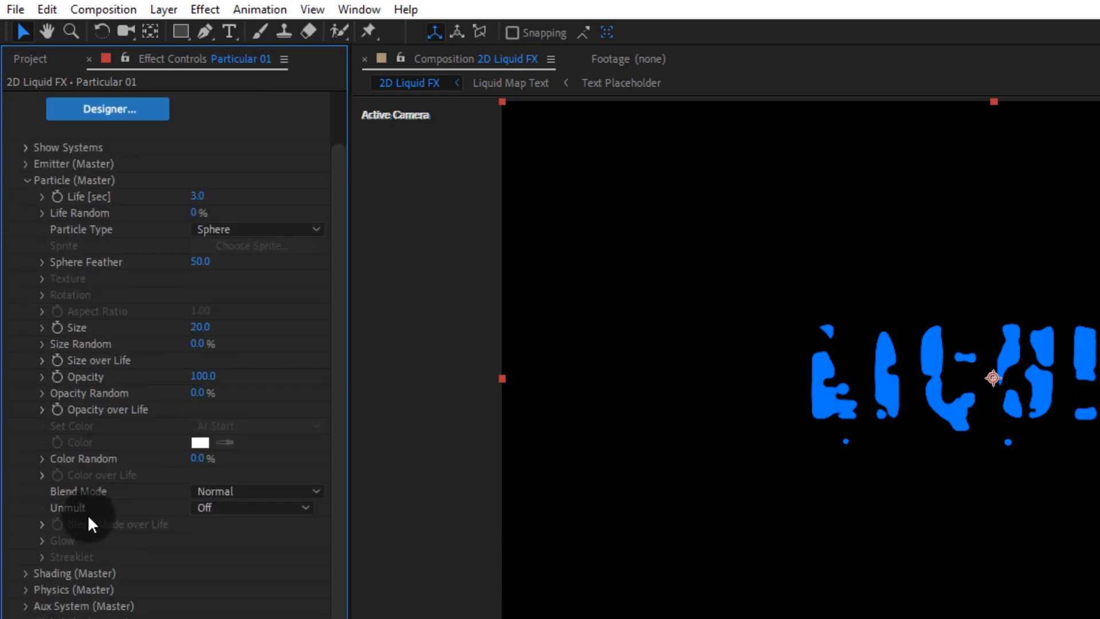
click(26, 589)
scroll(144, 559, down, 3)
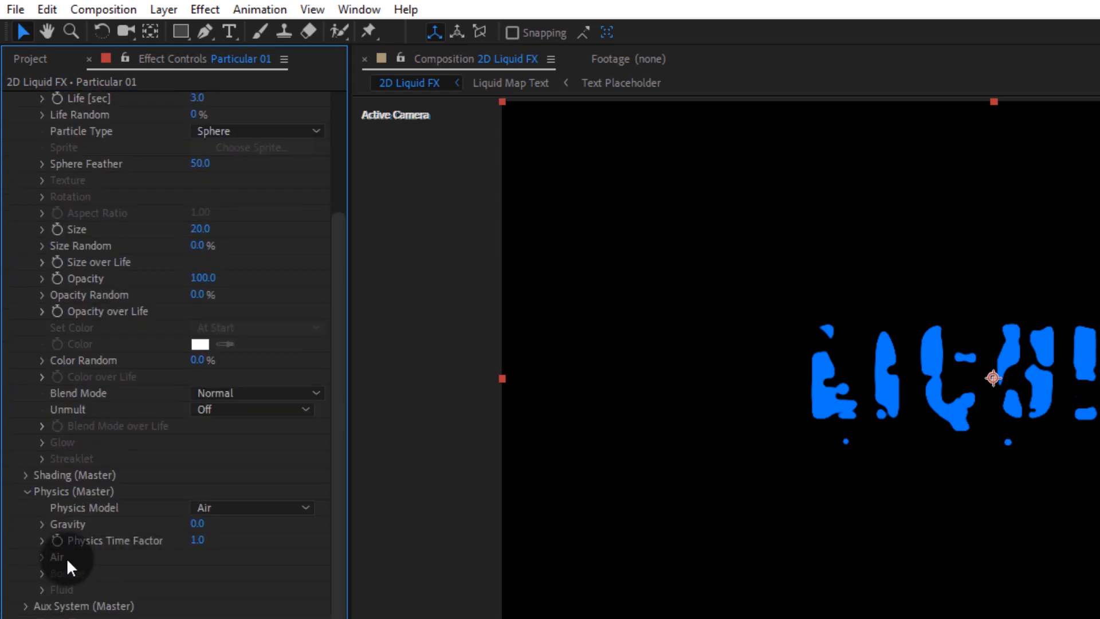
click(42, 556)
scroll(43, 559, down, 3)
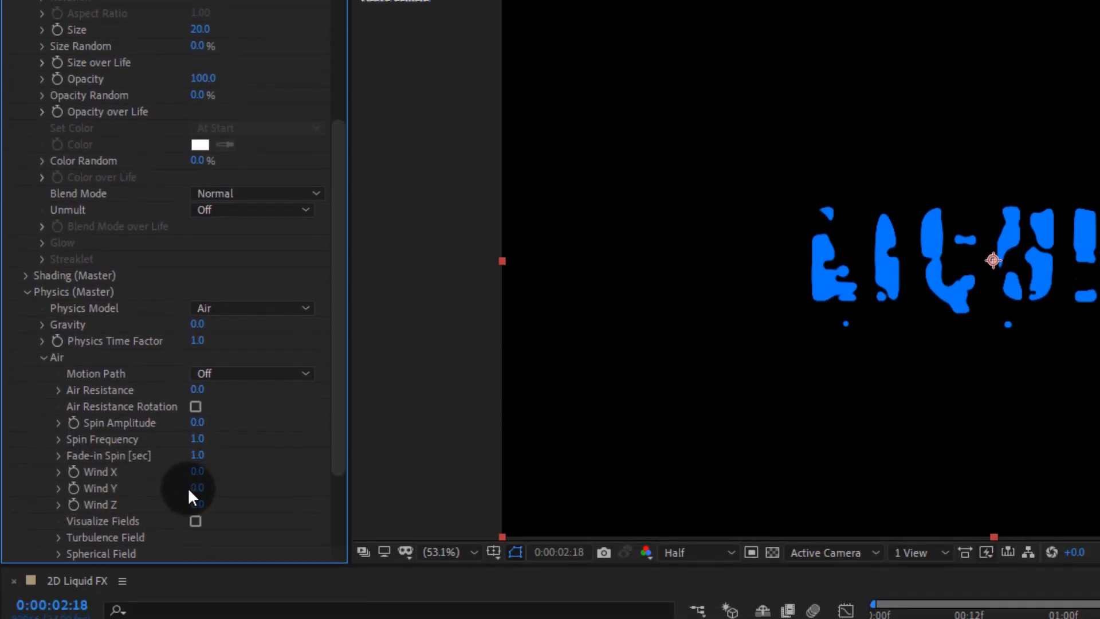
drag(195, 487, 126, 482)
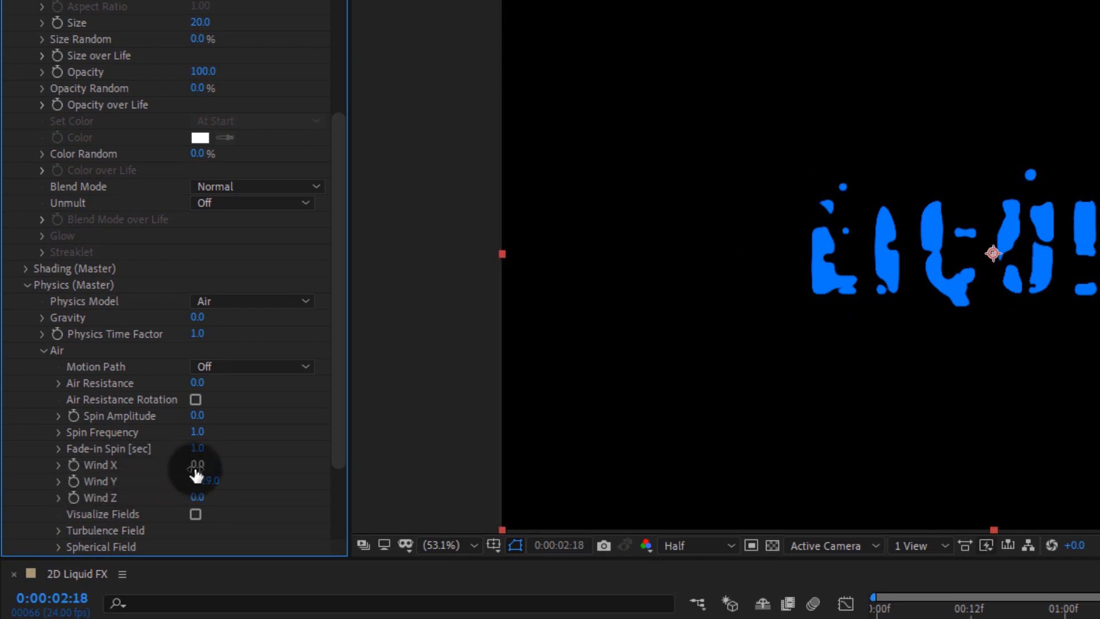
drag(196, 469, 296, 473)
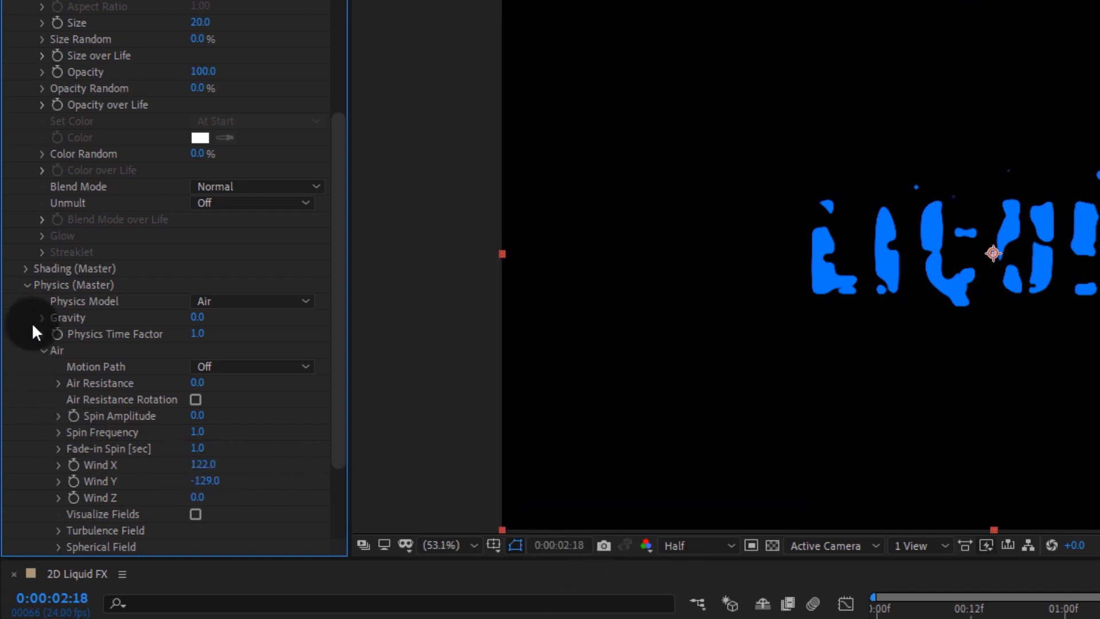
Step: Set the Turbulence Field's Affect Position to 84
click(26, 284)
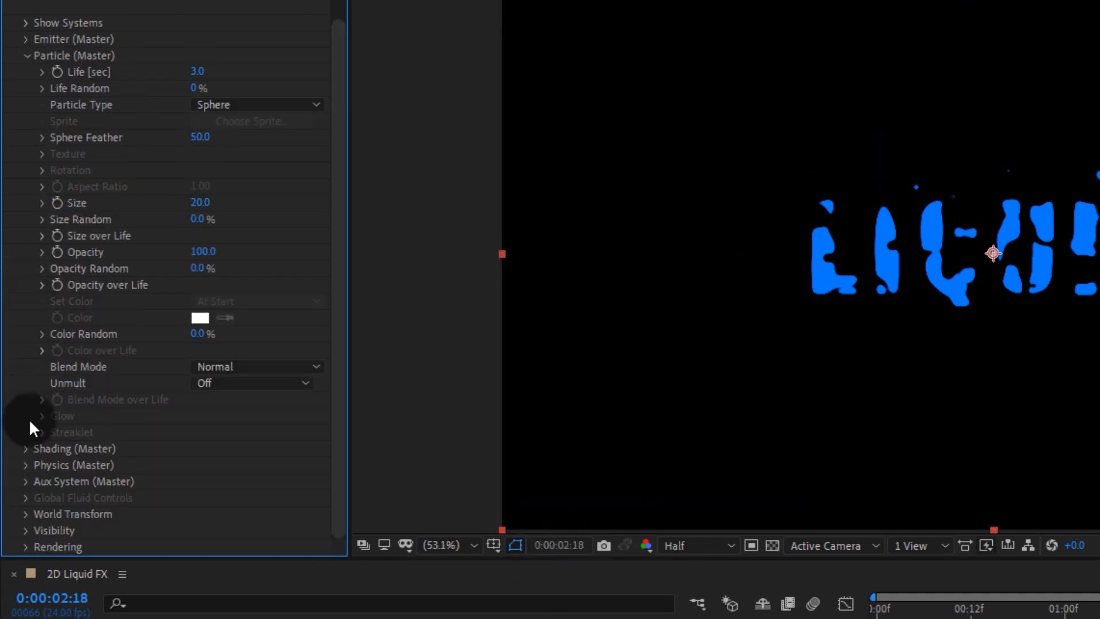
click(23, 466)
scroll(40, 464, down, 5)
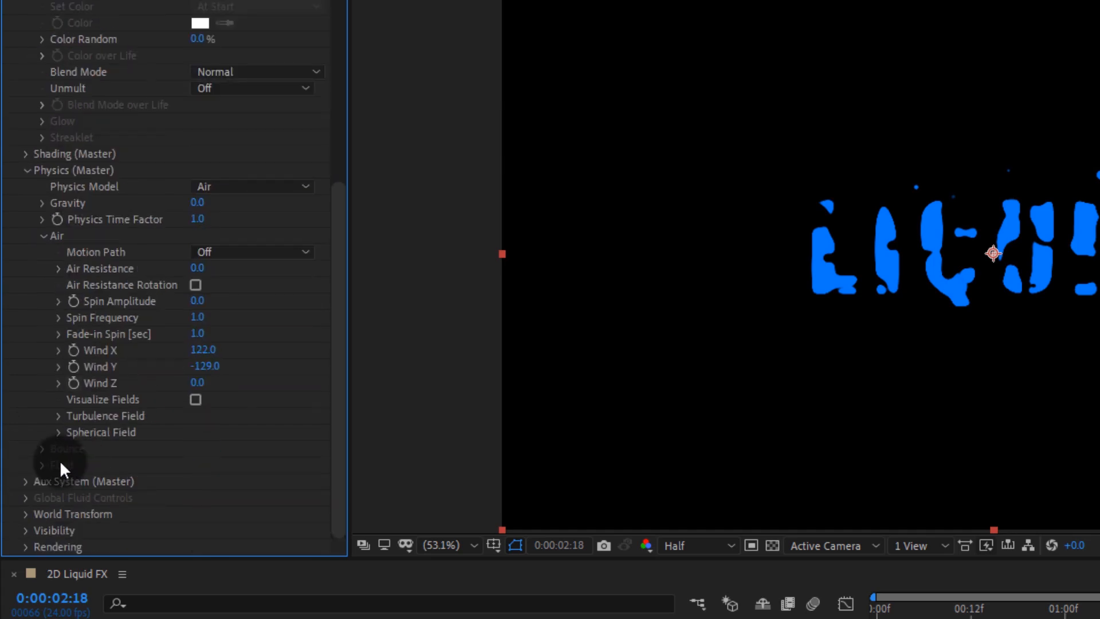
click(58, 416)
scroll(55, 418, down, 3)
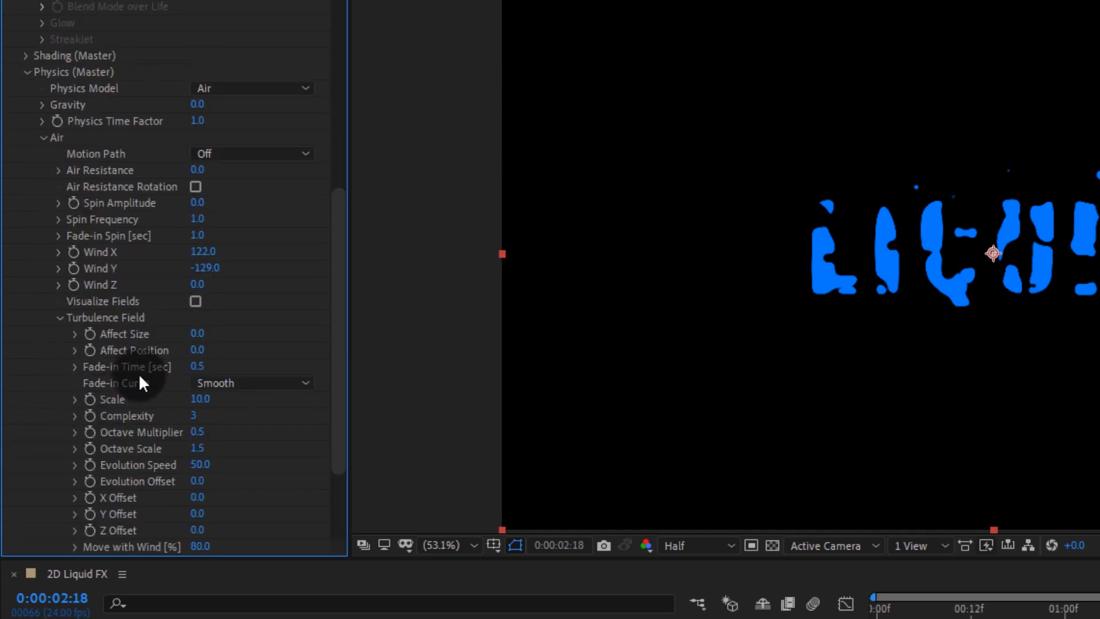
drag(192, 353, 294, 354)
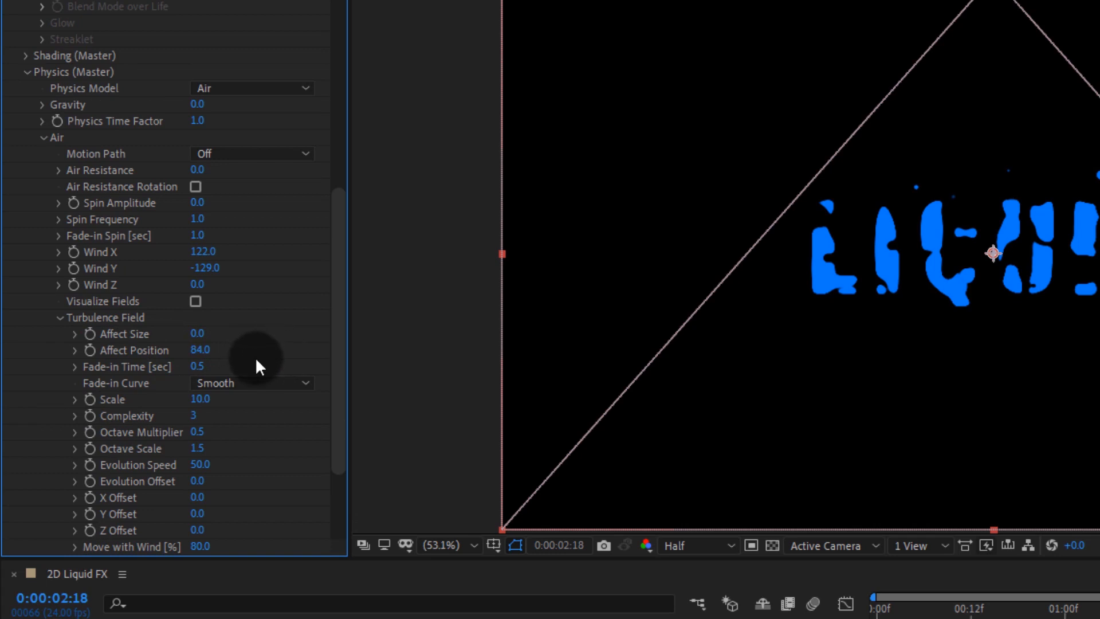
click(60, 320)
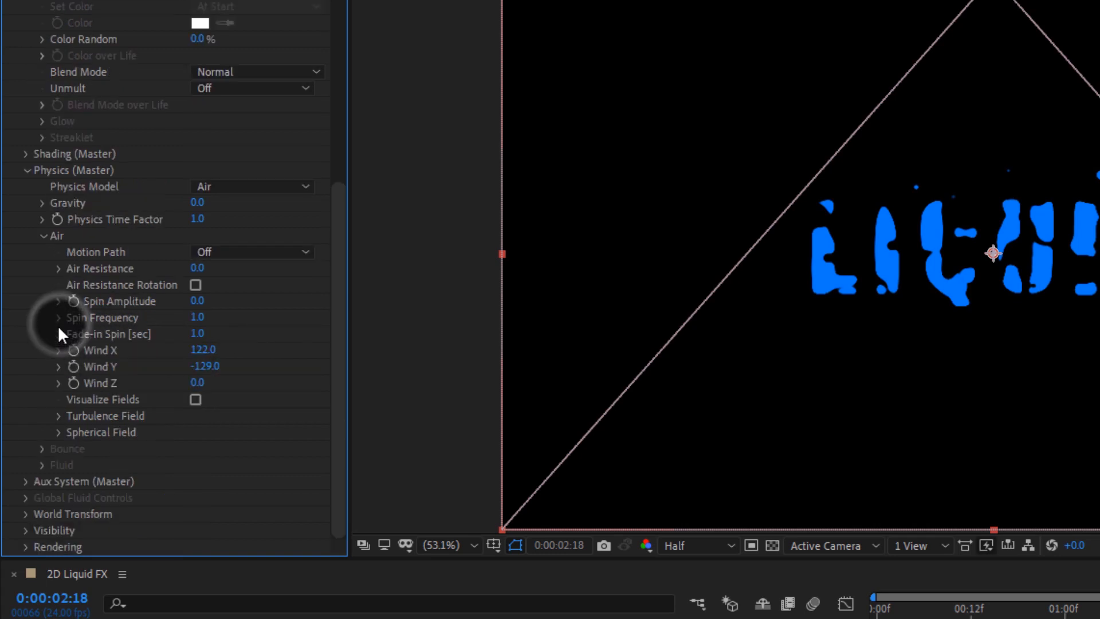
click(26, 171)
scroll(54, 229, up, 2)
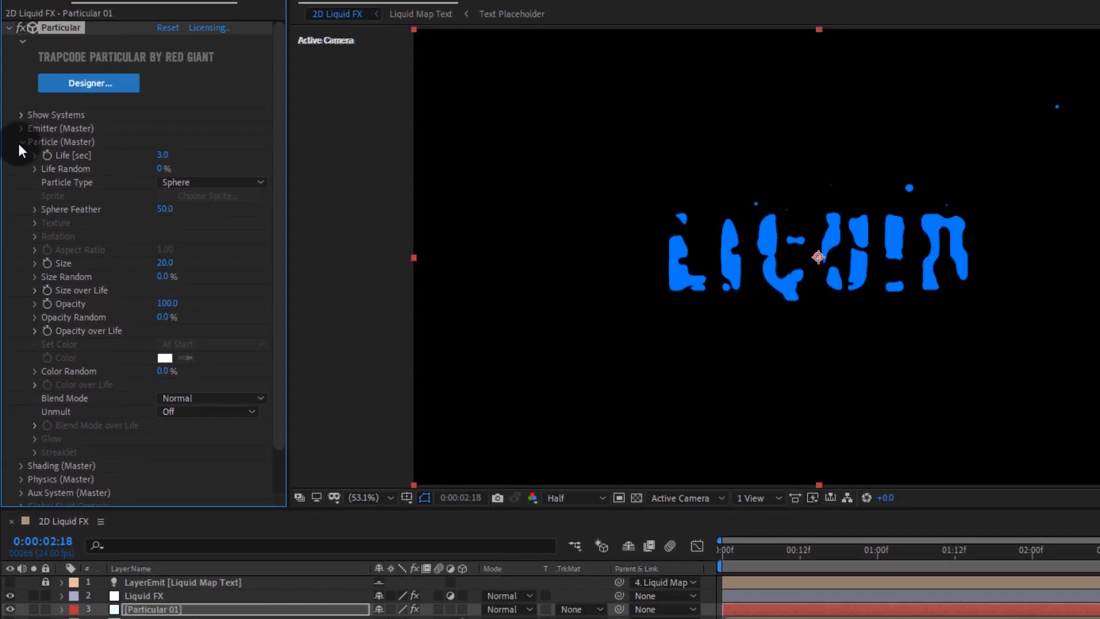
click(27, 113)
click(85, 271)
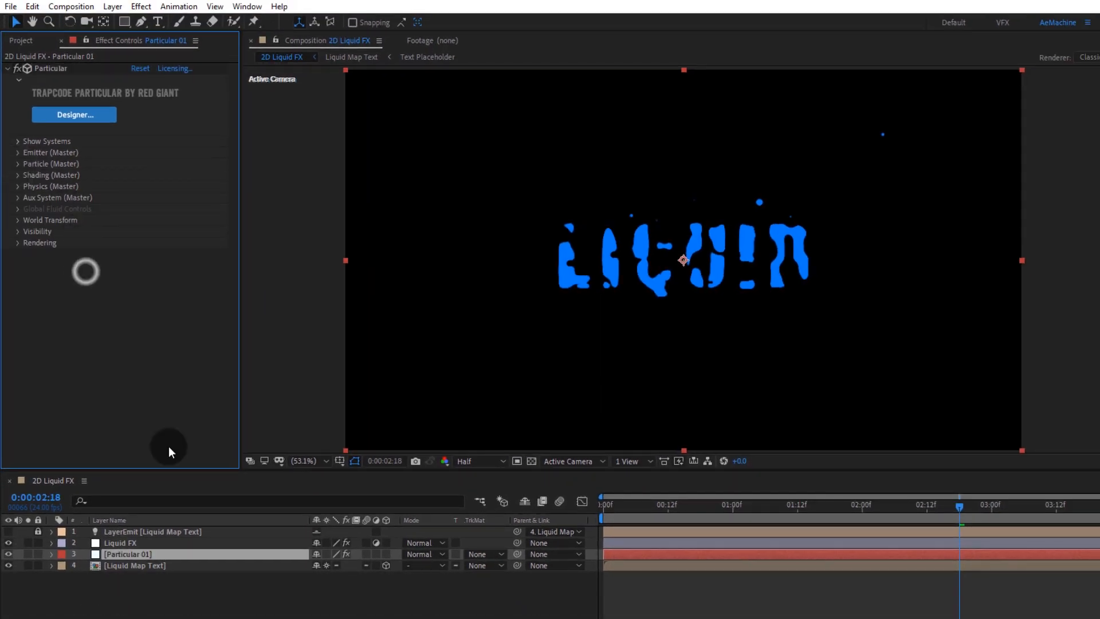
Step: Precompose all four layers into a new composition named Liquid Text
click(198, 587)
click(39, 533)
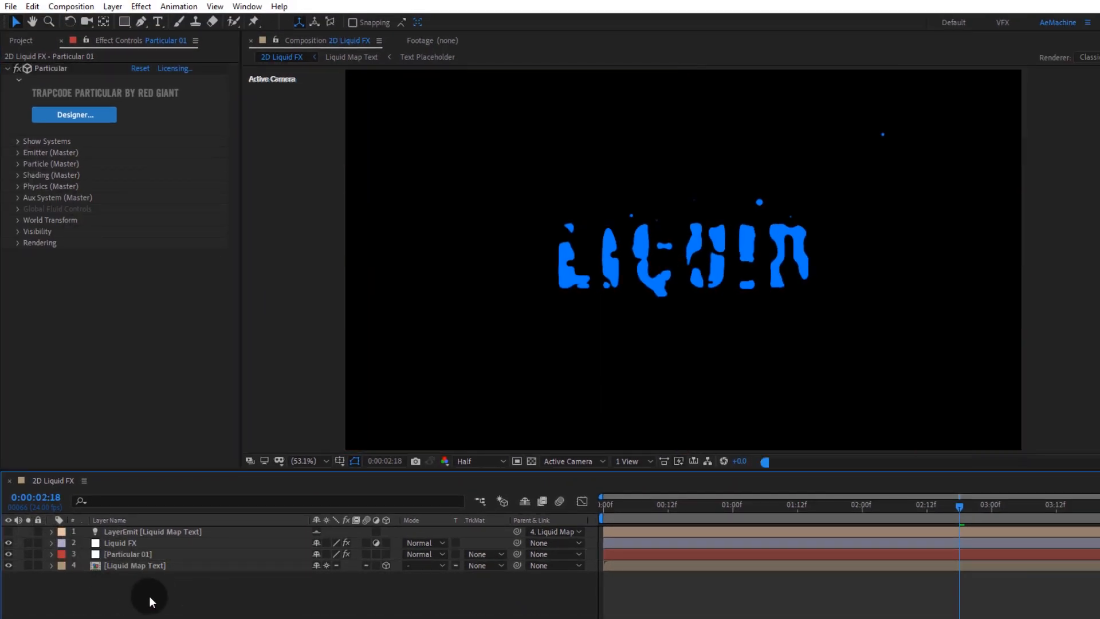
drag(149, 596, 161, 527)
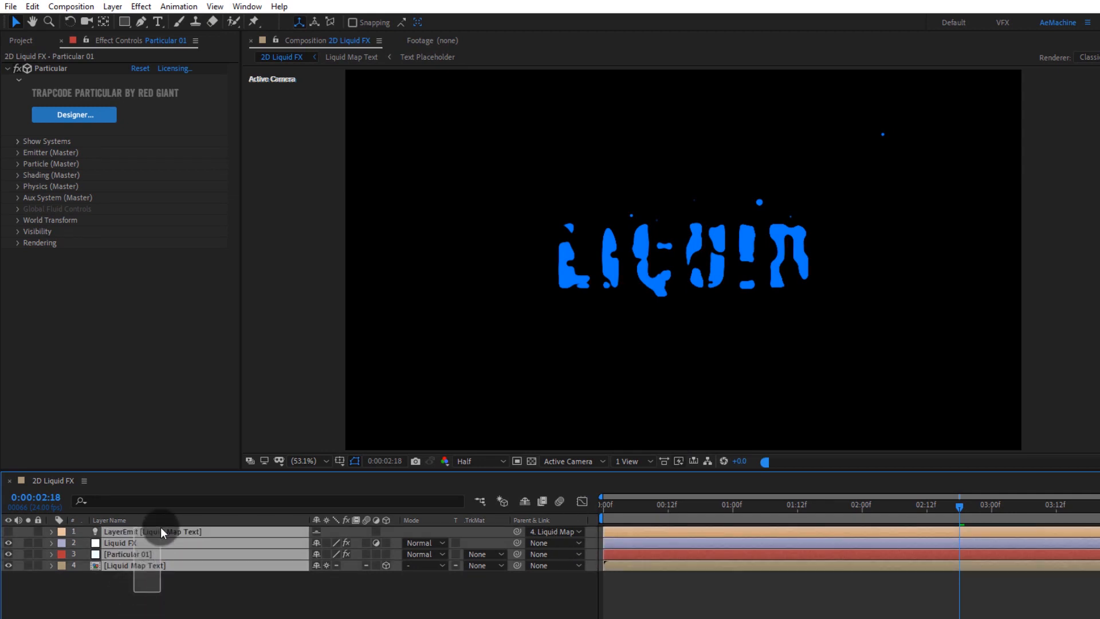
right_click(154, 562)
click(203, 503)
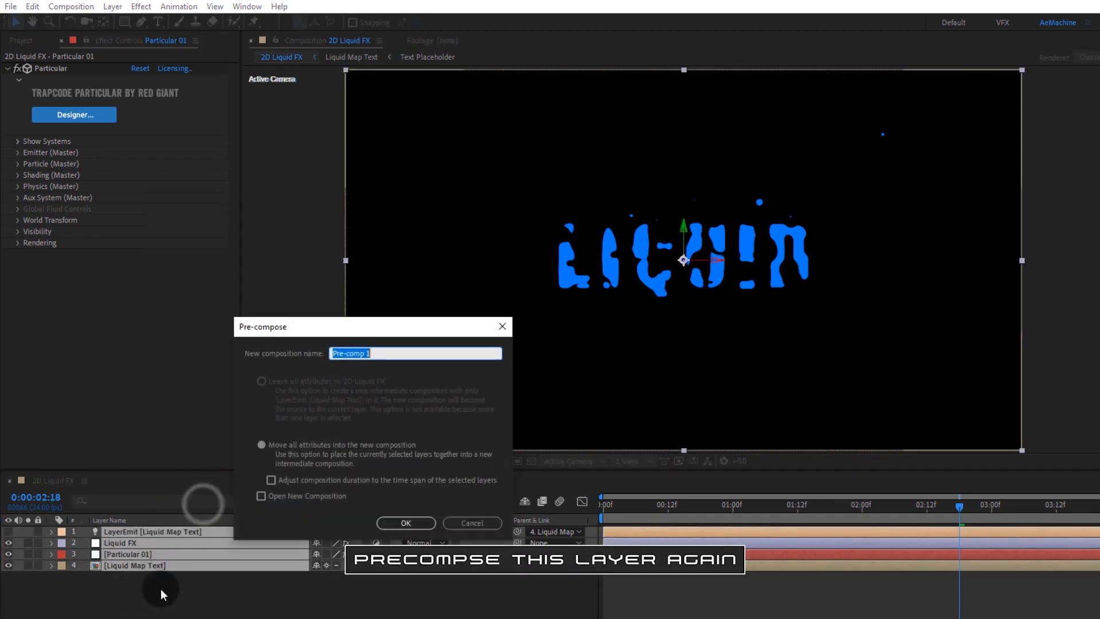
text(Liquid Text)
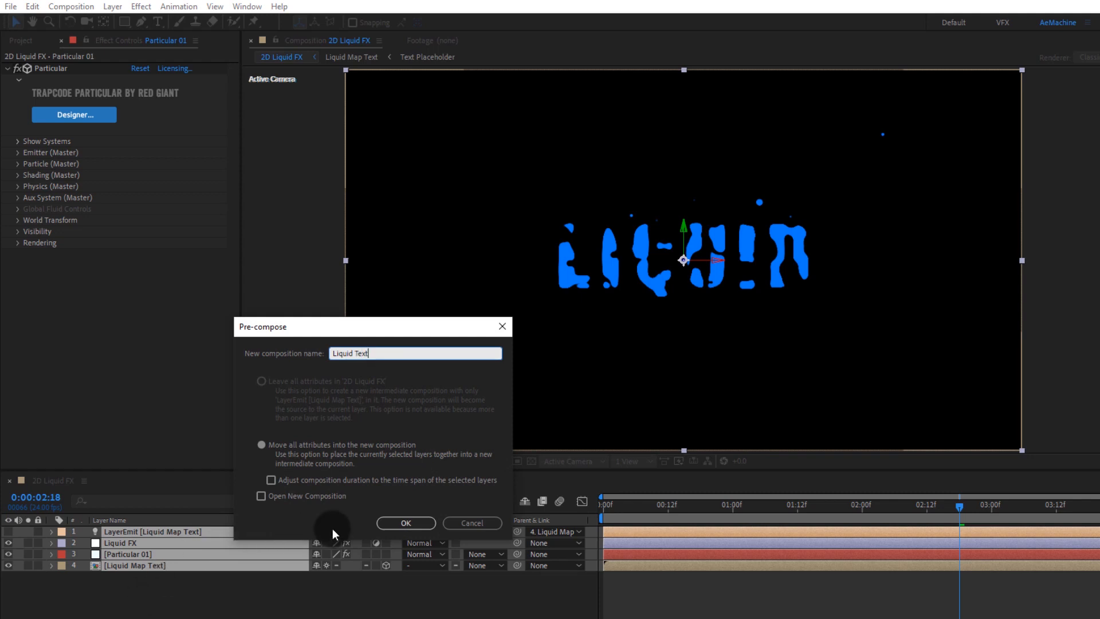
click(404, 523)
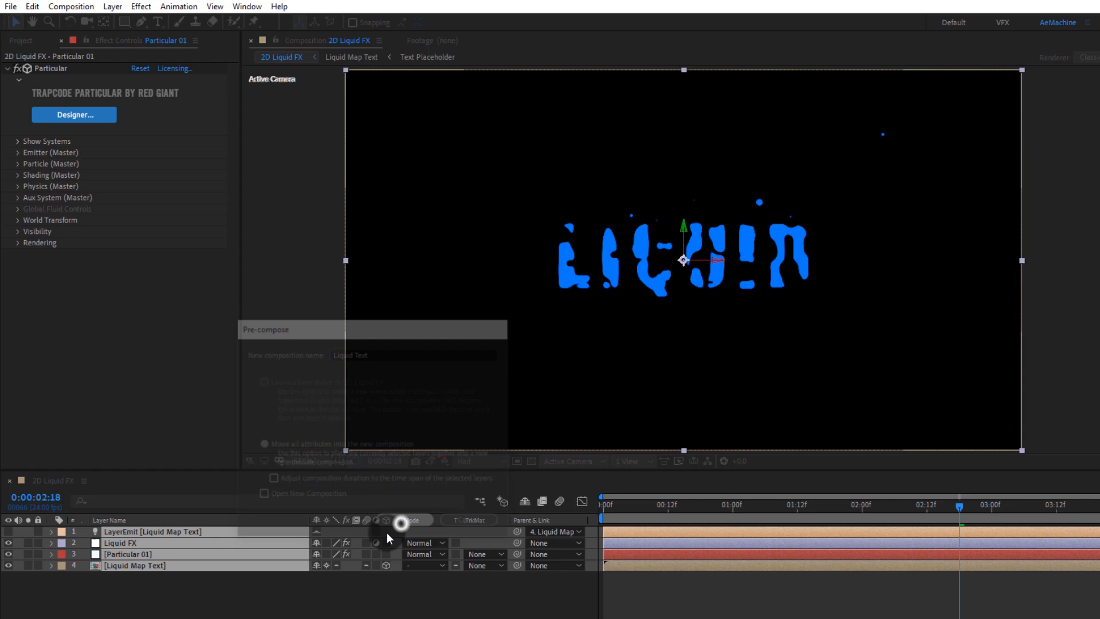
Step: Duplicate the Liquid Text composition and its dependencies with the True Comp Duplicator script
click(205, 596)
drag(774, 511, 841, 510)
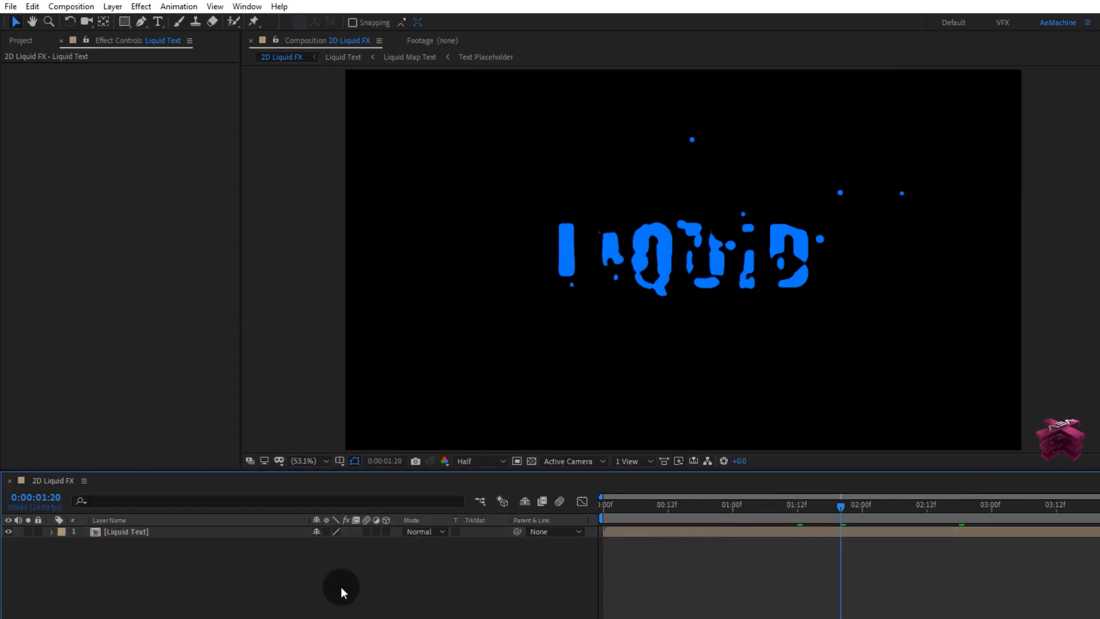
click(22, 46)
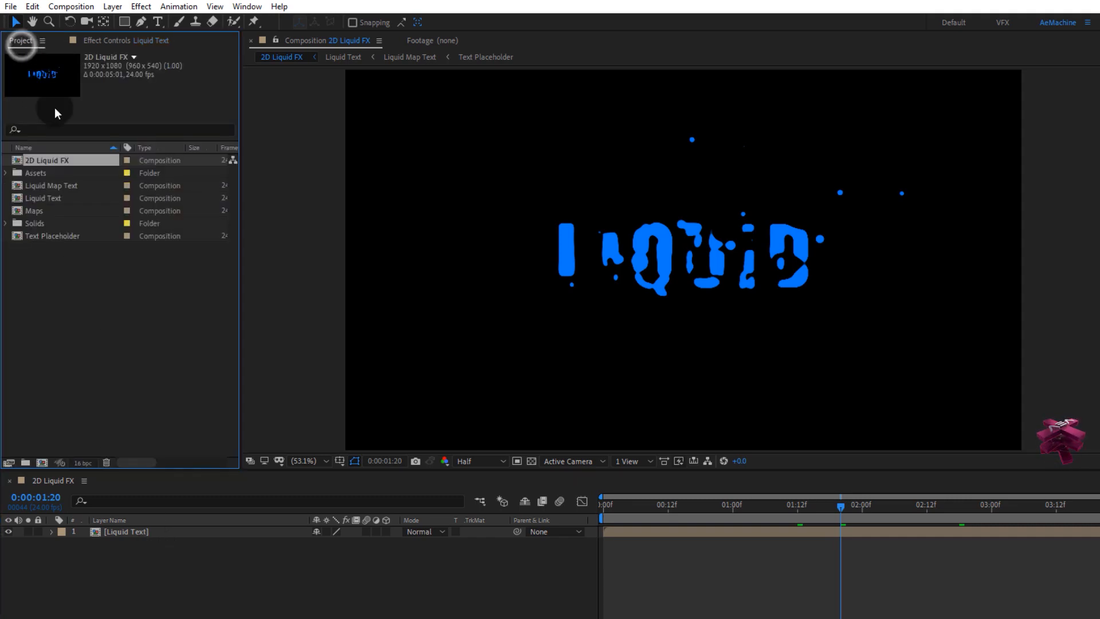
click(51, 200)
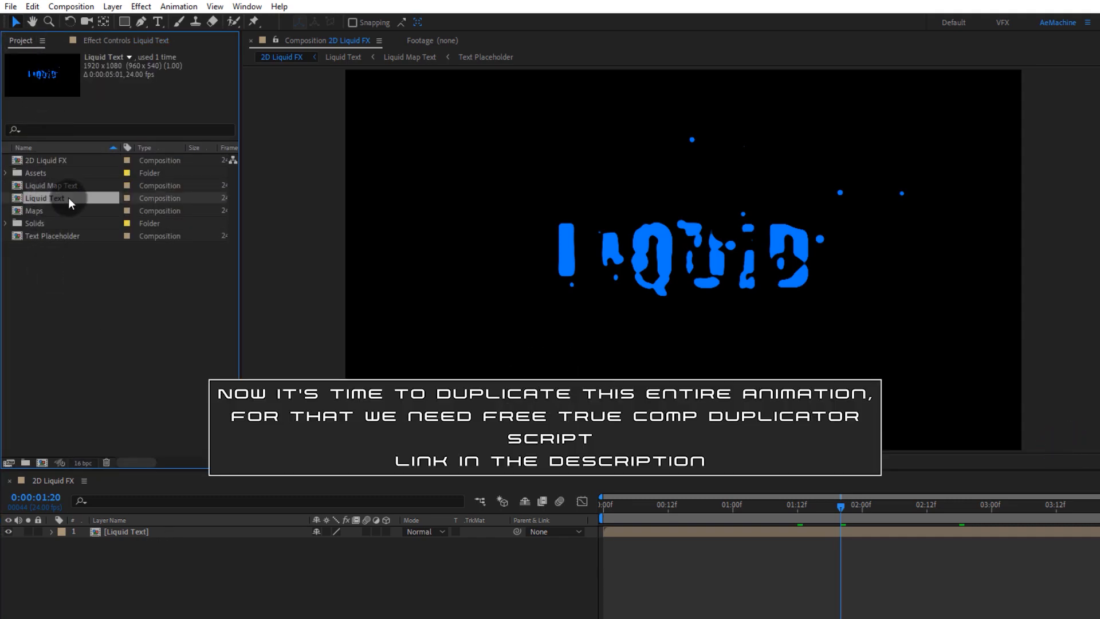
click(247, 6)
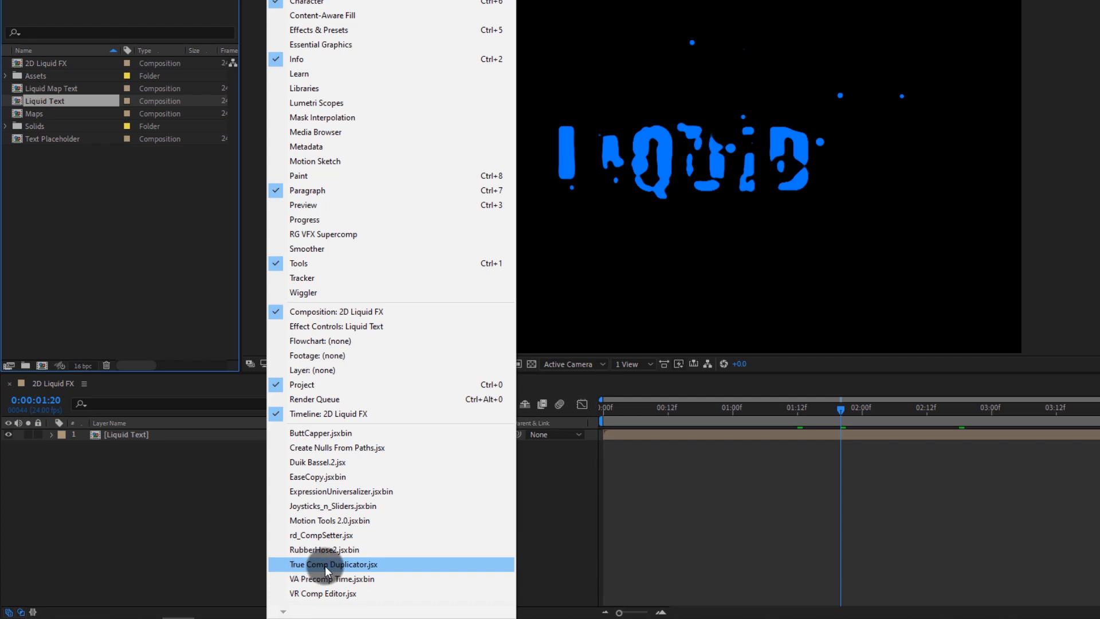
click(325, 565)
drag(267, 8, 401, 19)
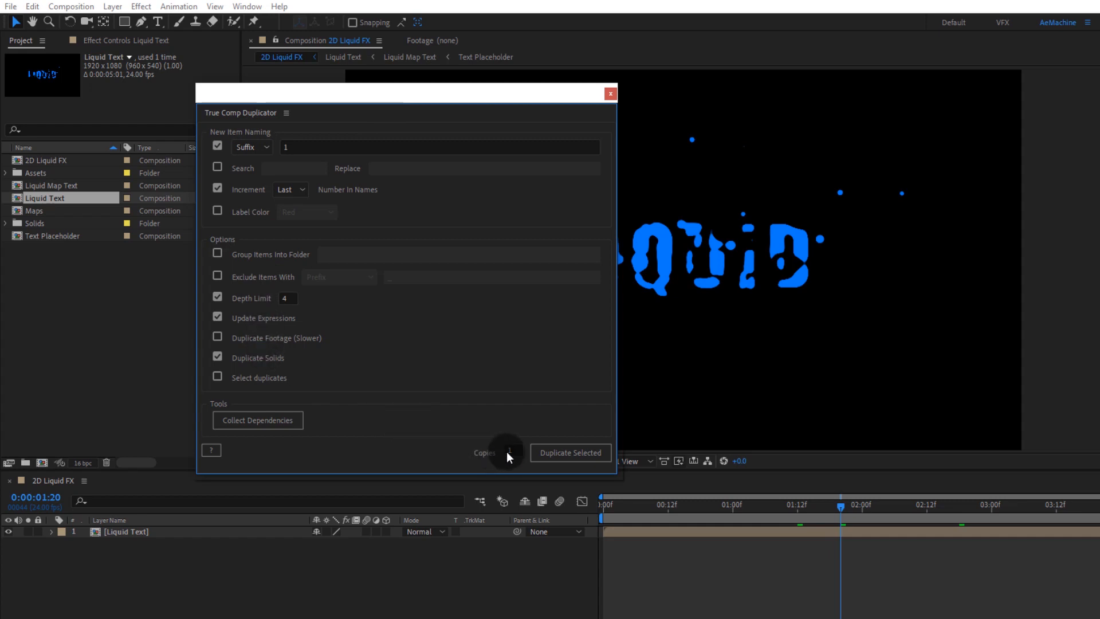
click(548, 458)
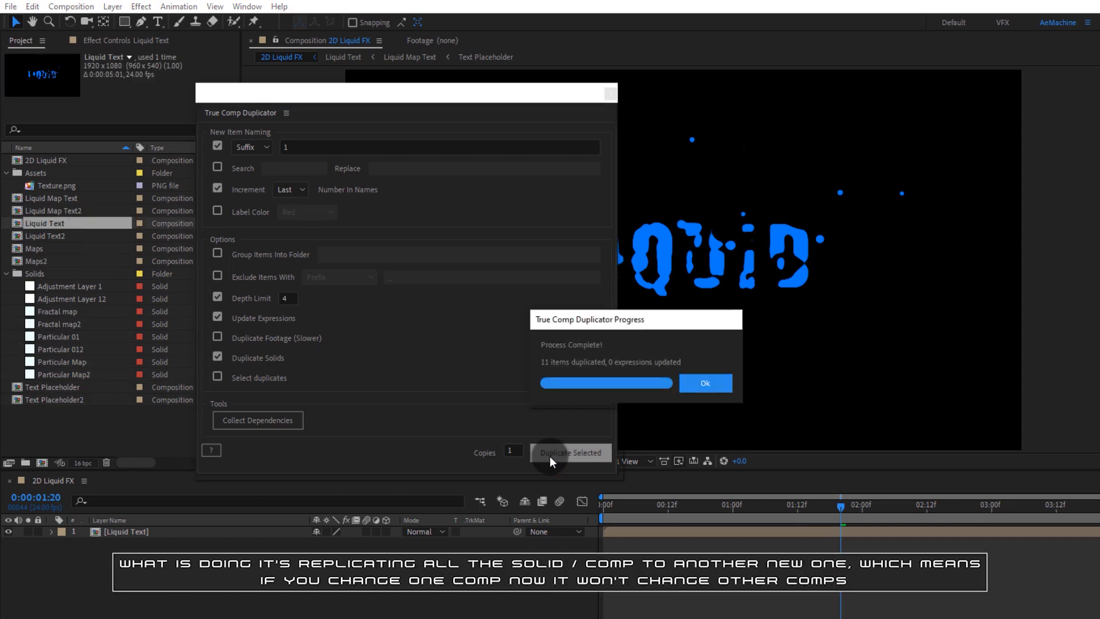
click(690, 381)
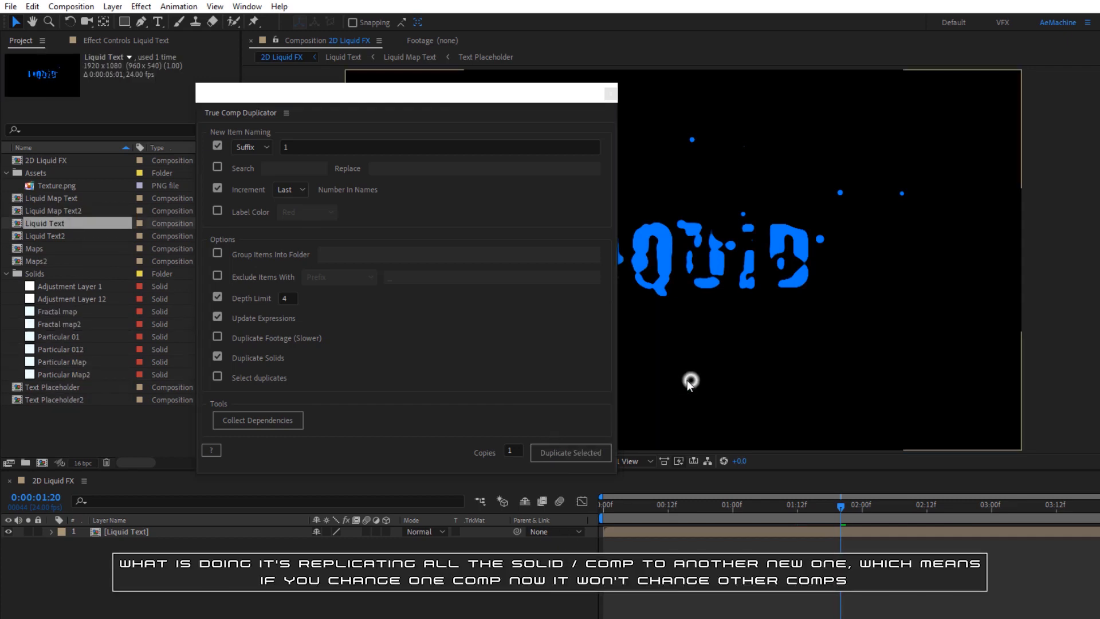
click(611, 94)
Step: Add the duplicated Liquid Text2 composition as a layer in the 2D Liquid FX composition
click(7, 273)
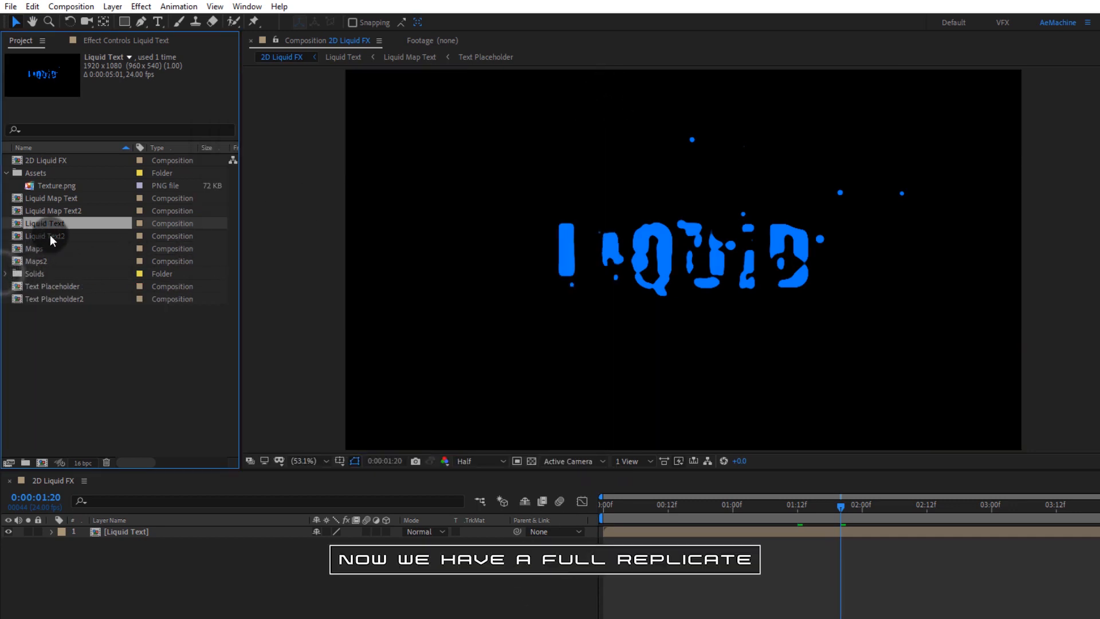
click(55, 234)
drag(64, 235, 75, 607)
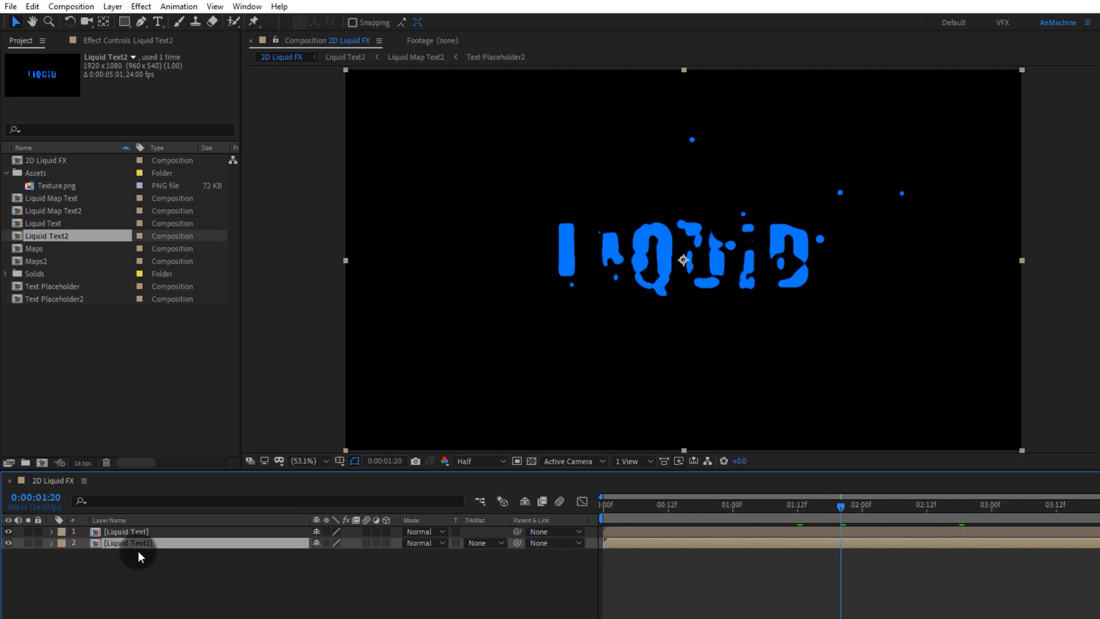
drag(657, 548, 644, 546)
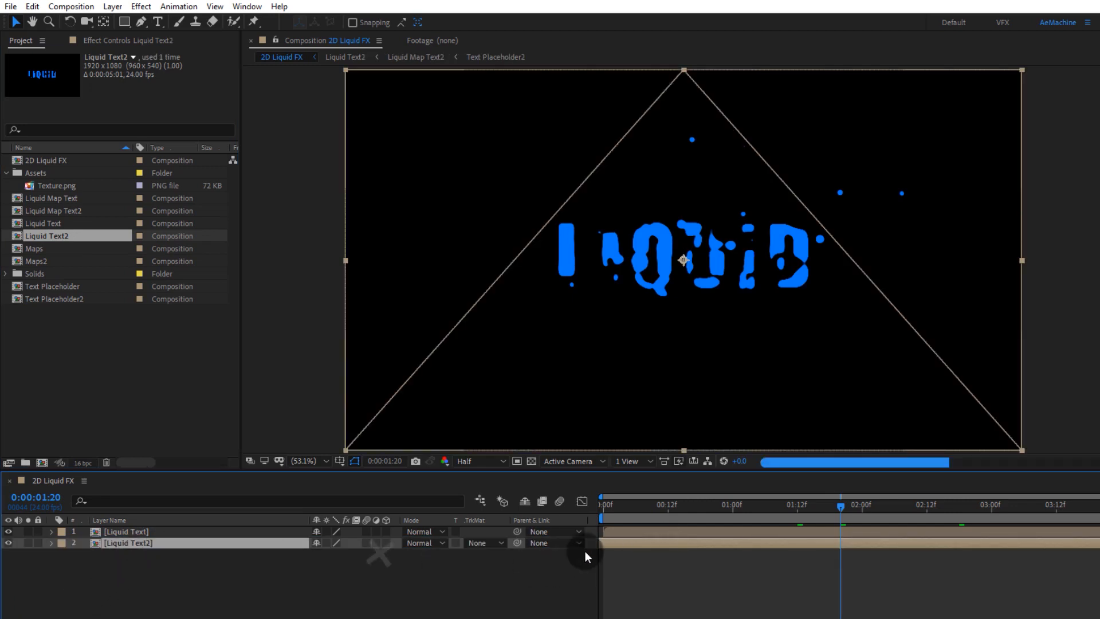
Step: Apply a Fill effect to the Liquid Text2 layer and set its color to 2DC6FF
key(ctrl+space)
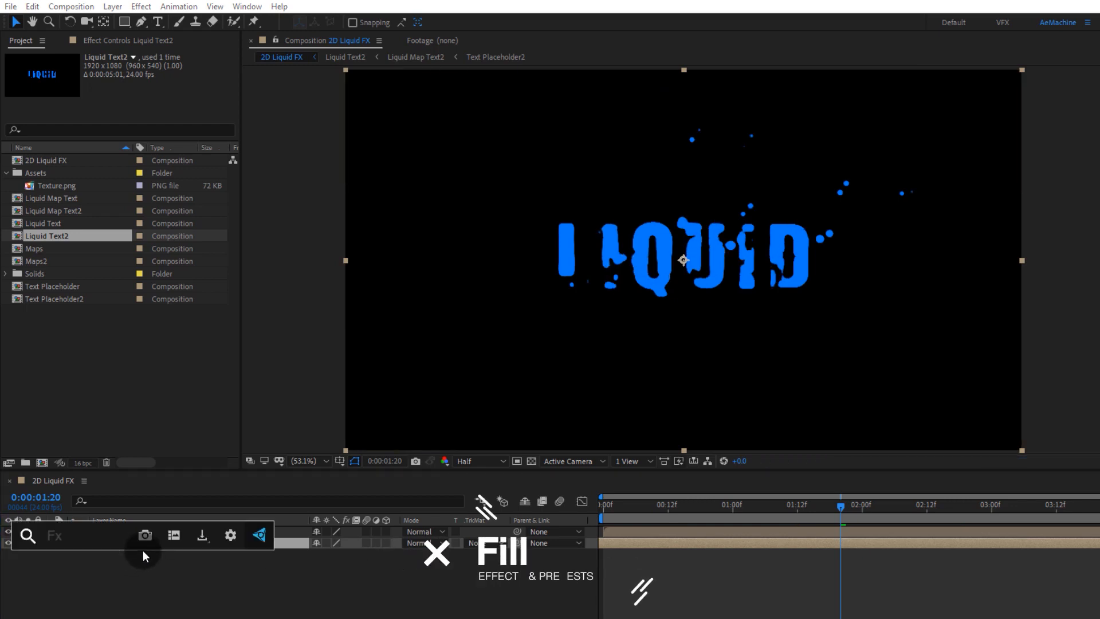
text(fill)
key(Return)
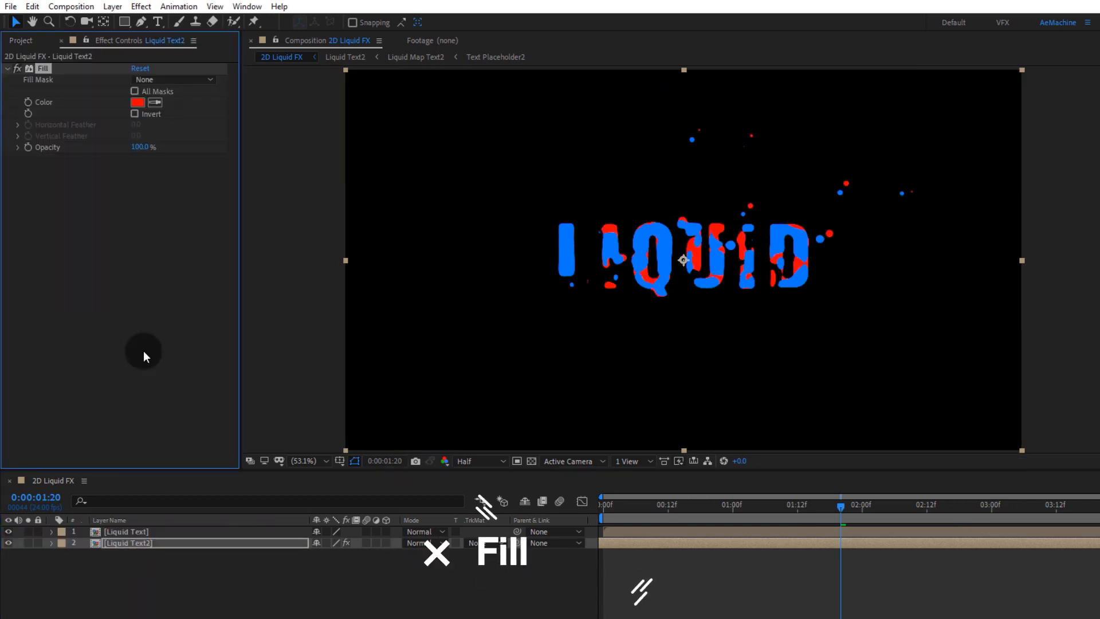
click(136, 102)
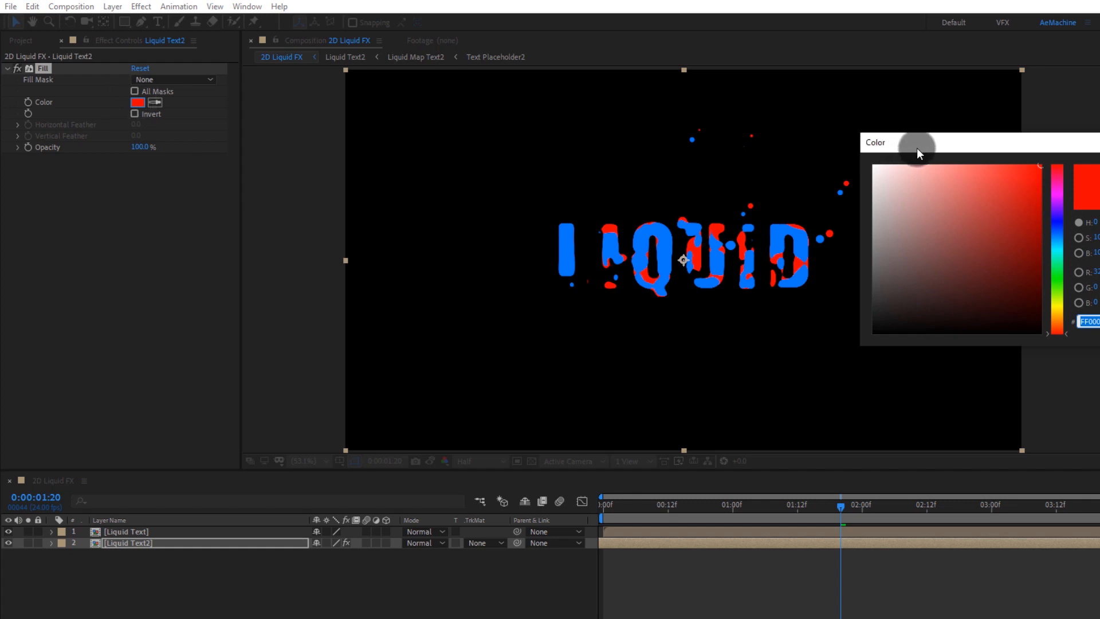
drag(917, 143, 185, 212)
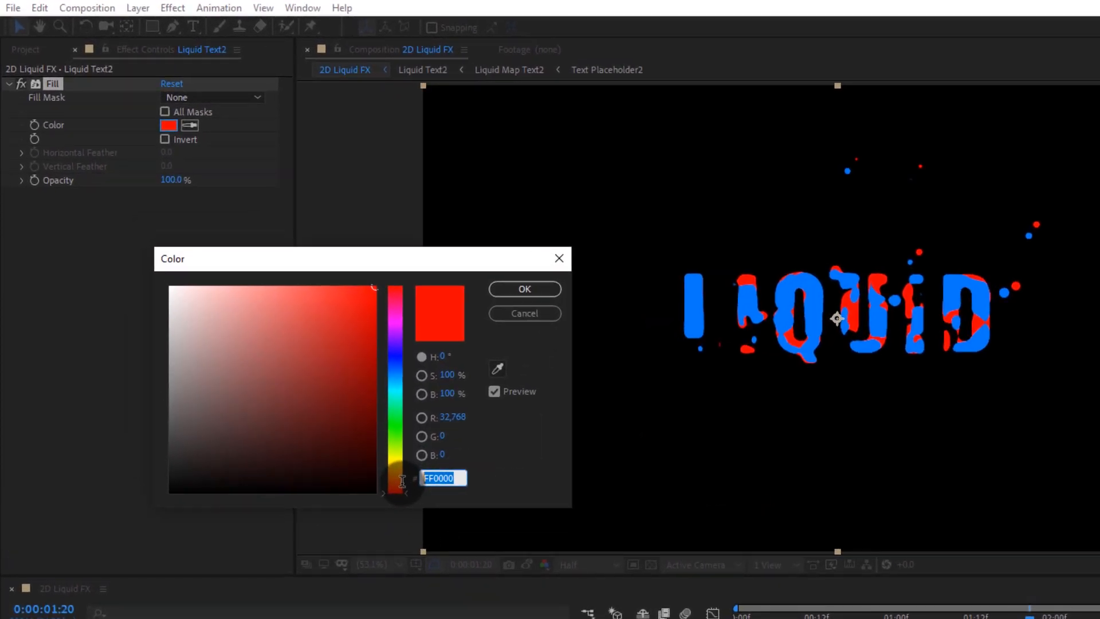
text(2DC6FF)
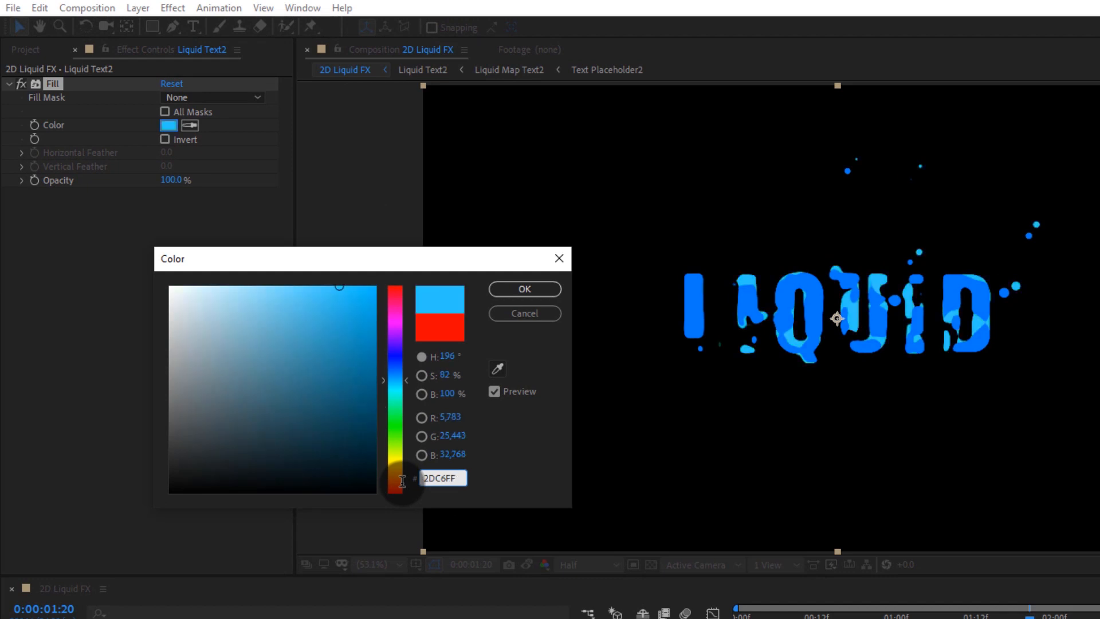
click(531, 291)
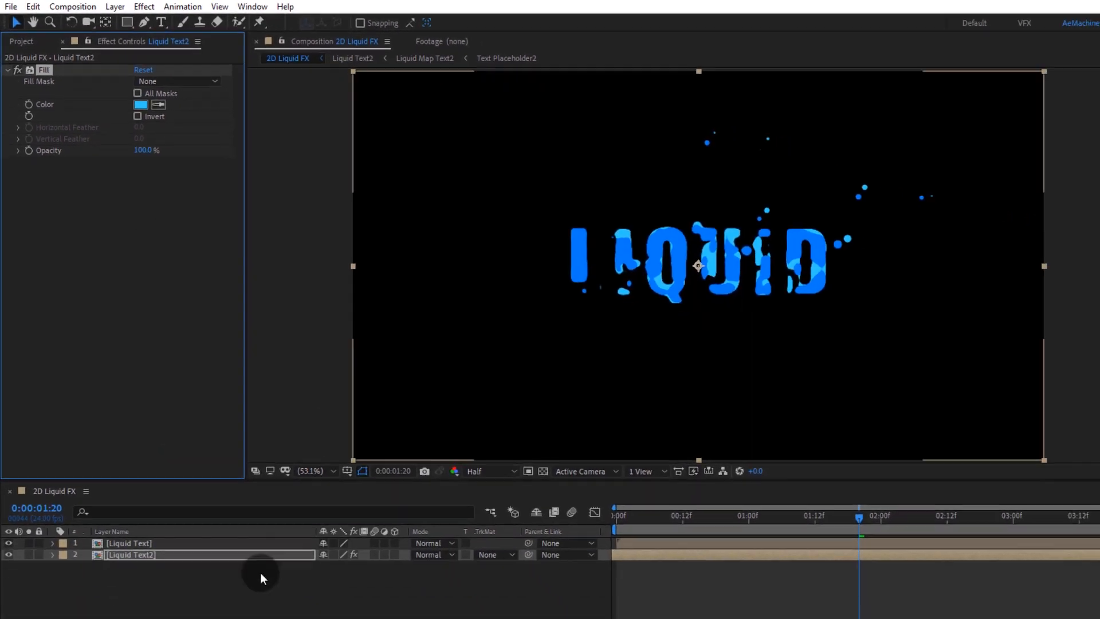
Step: Move the Liquid Text layer below Liquid Text2 and nudge it slightly along the timeline
click(244, 595)
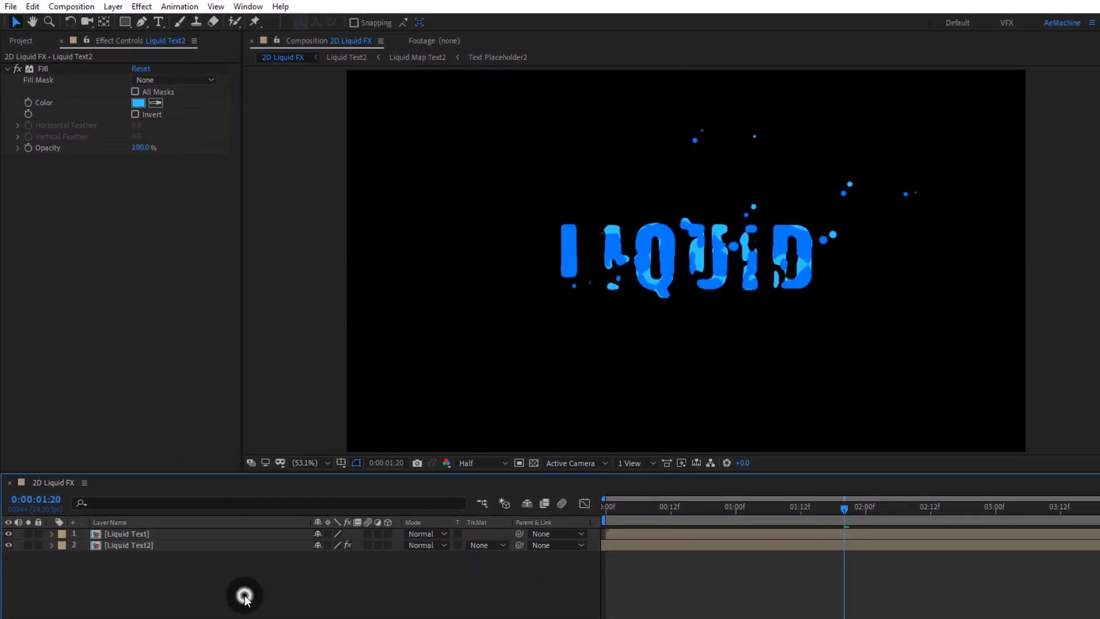
click(139, 546)
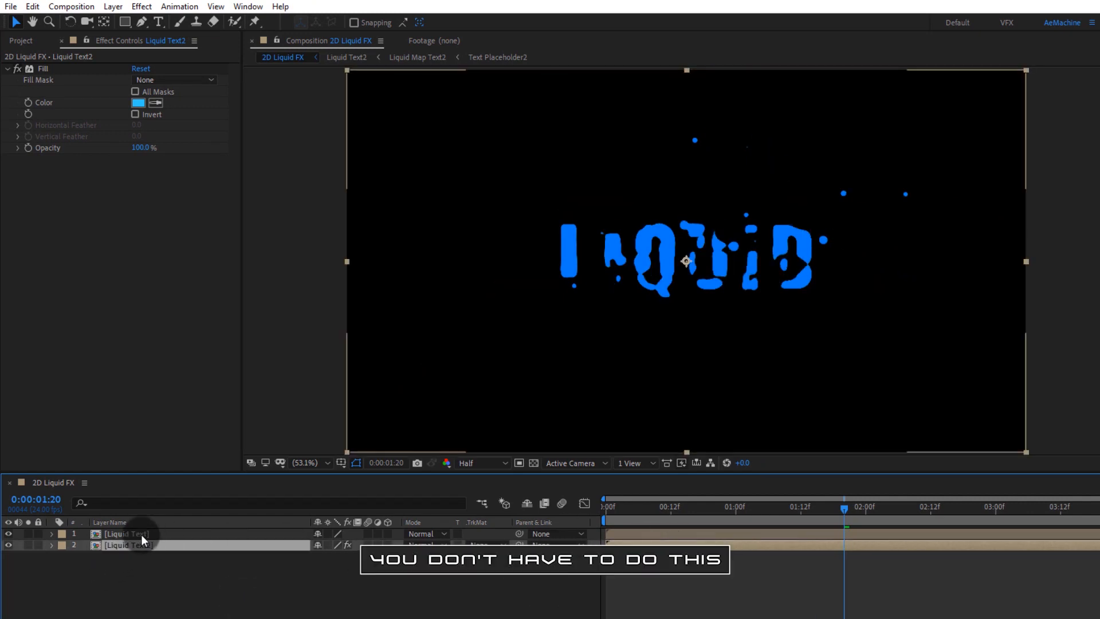
mouse_move(141, 535)
mouse_down()
mouse_move(135, 558)
mouse_move(135, 549)
mouse_up()
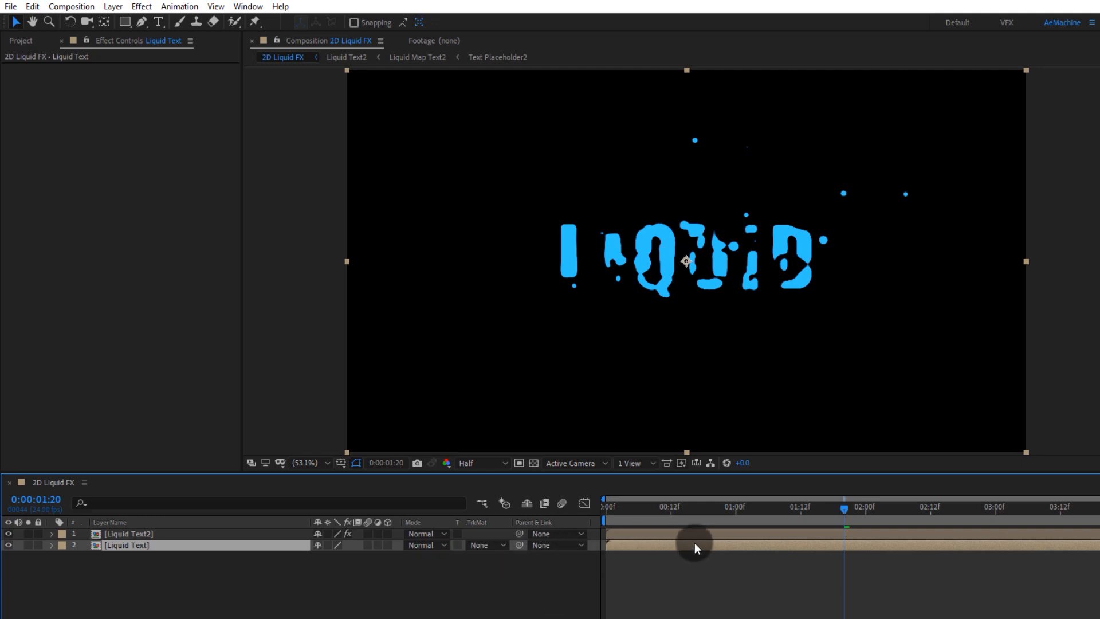
drag(695, 542, 680, 545)
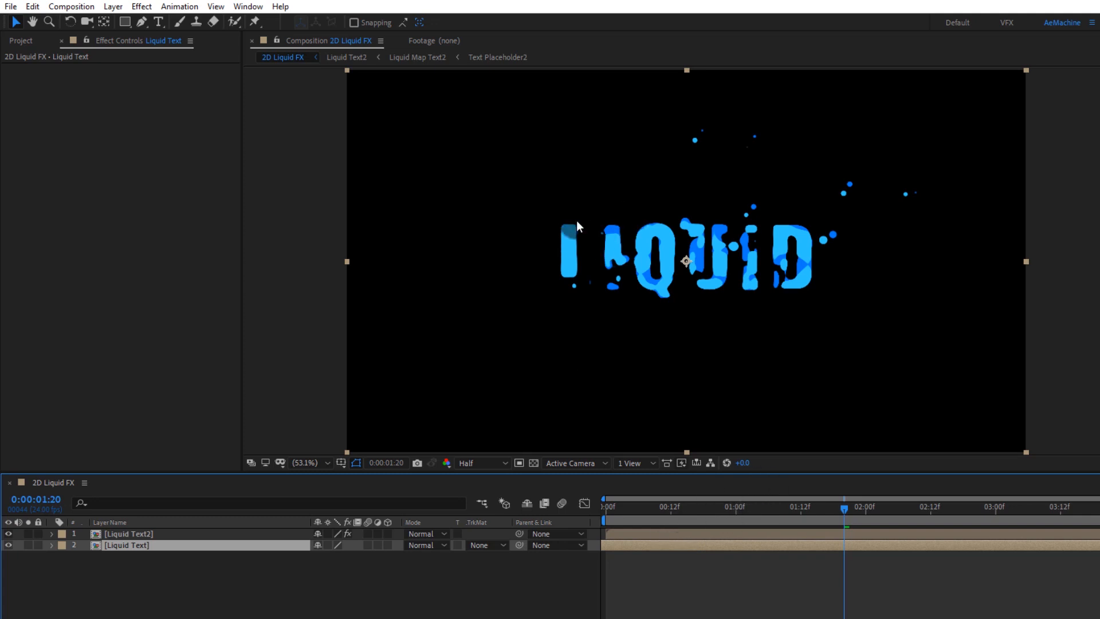
Step: Inside Liquid Text2, change the Particular 012 emitter's Random Seed, then return to 2D Liquid FX
double_click(136, 534)
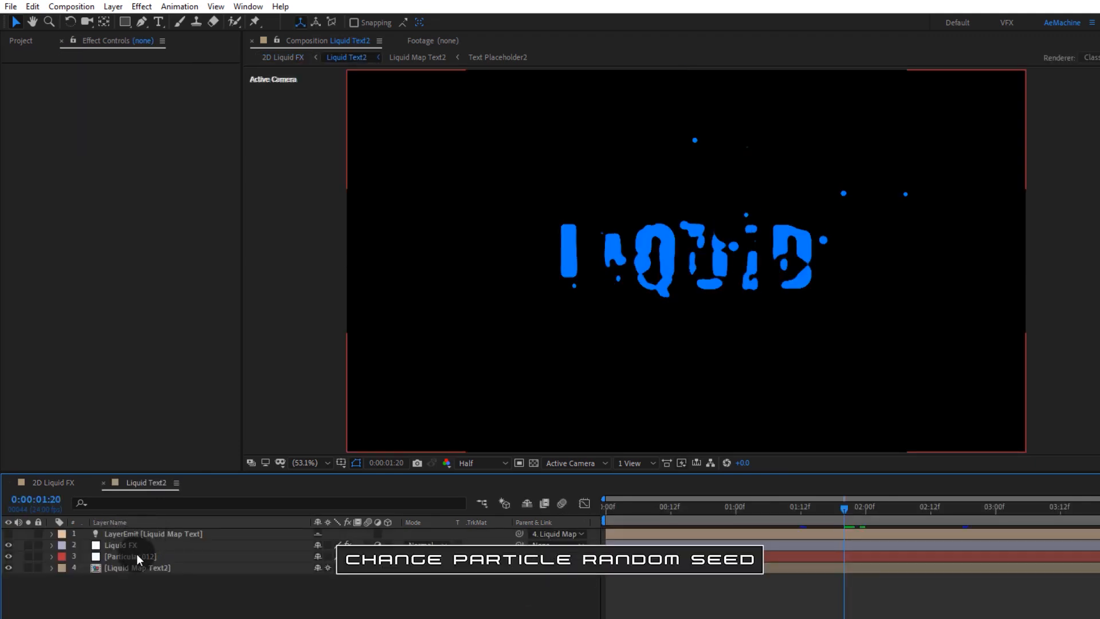
click(137, 556)
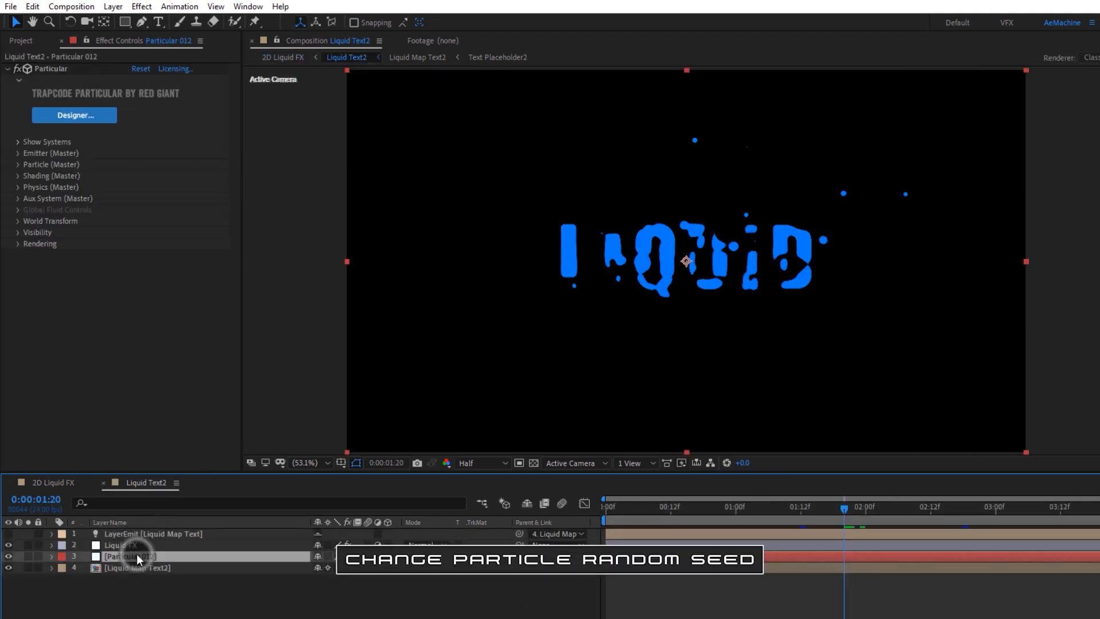
click(19, 153)
drag(151, 429, 163, 425)
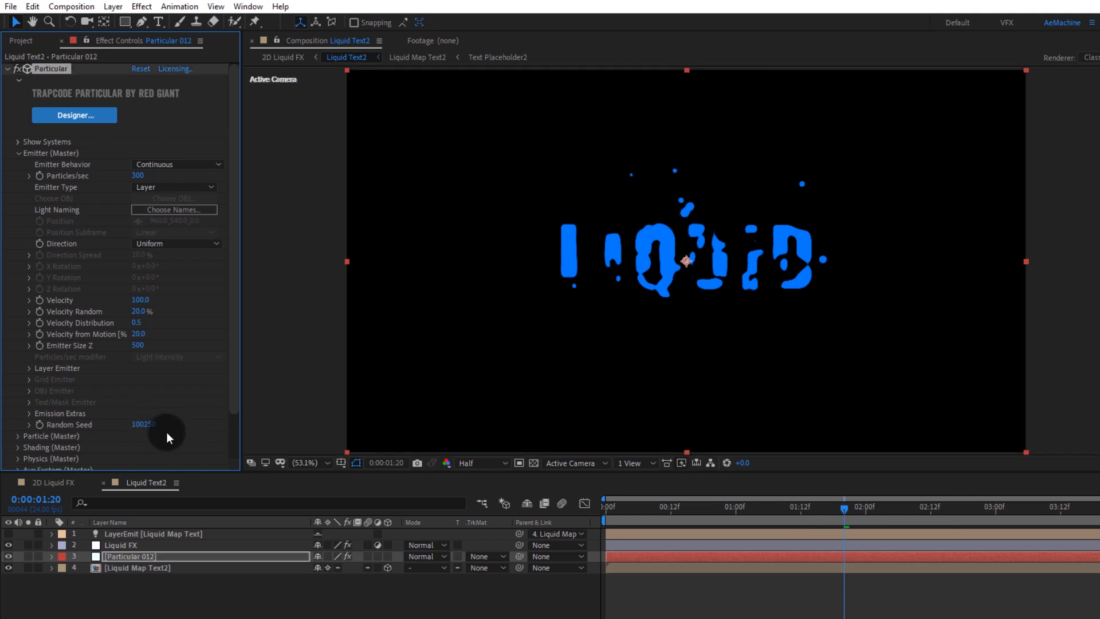
click(60, 484)
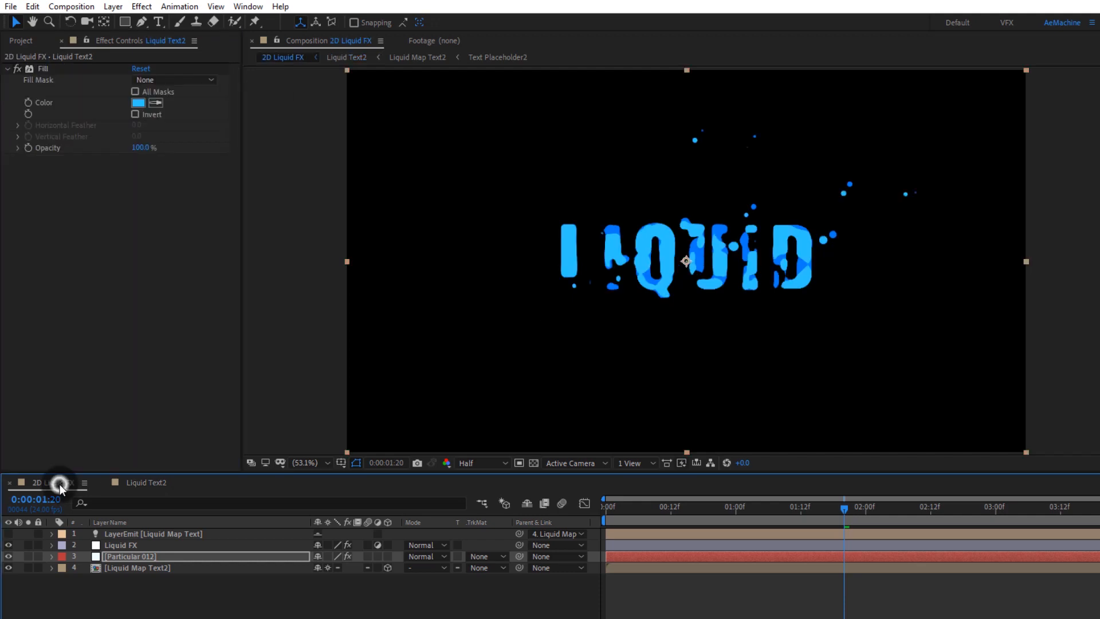
Step: Pre-compose both layers in 2D Liquid FX into a new composition named Final Liquid Text
click(149, 597)
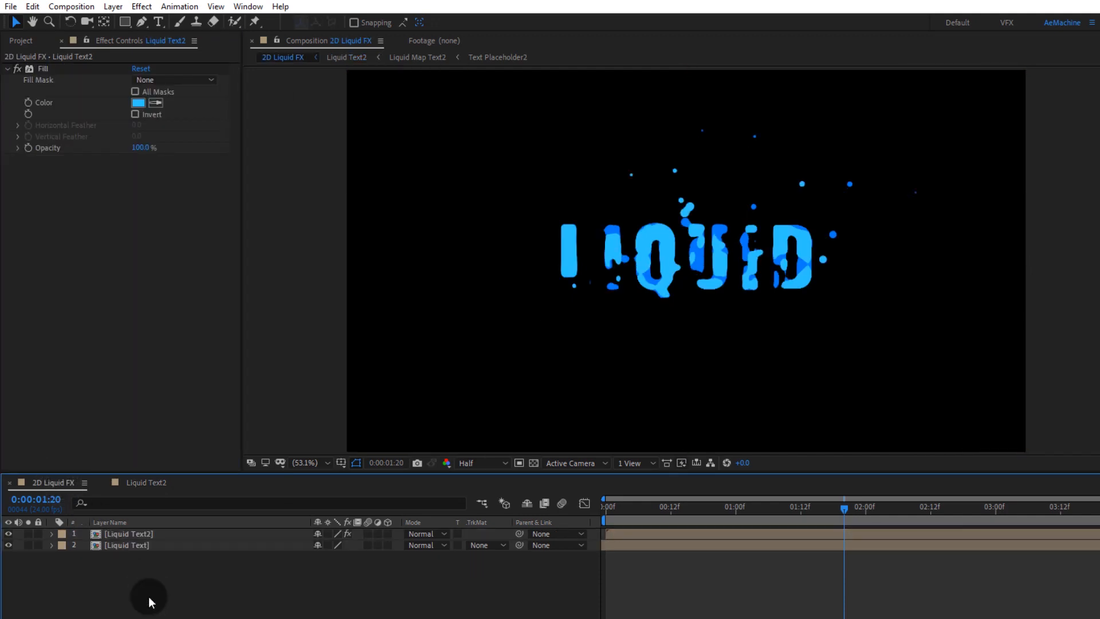
drag(136, 580, 123, 529)
right_click(122, 528)
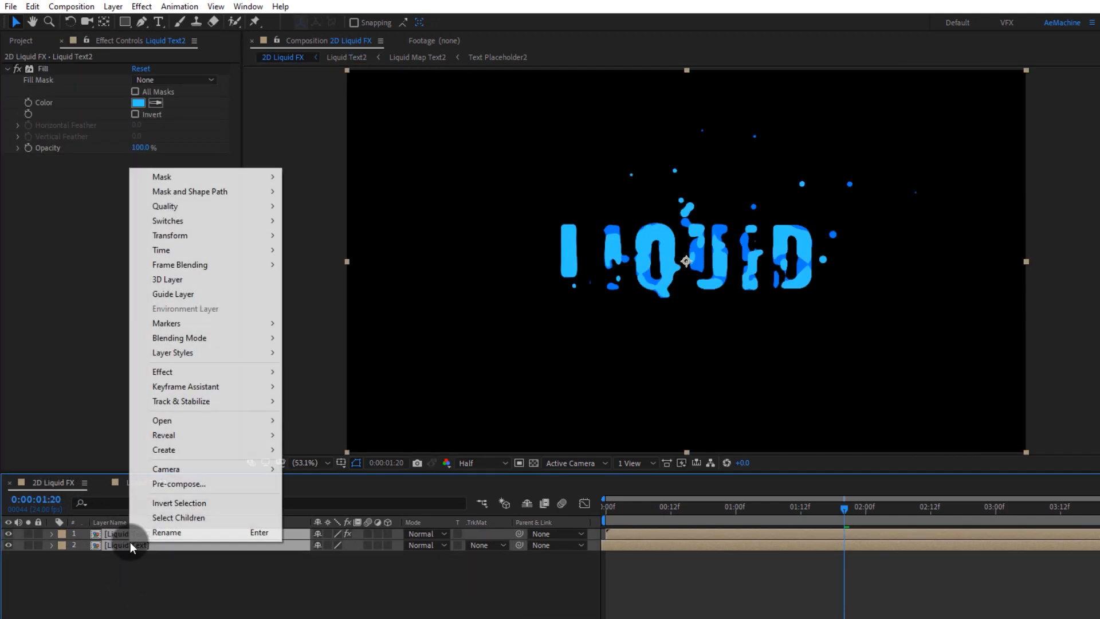
click(180, 484)
text(Final Liquid Text)
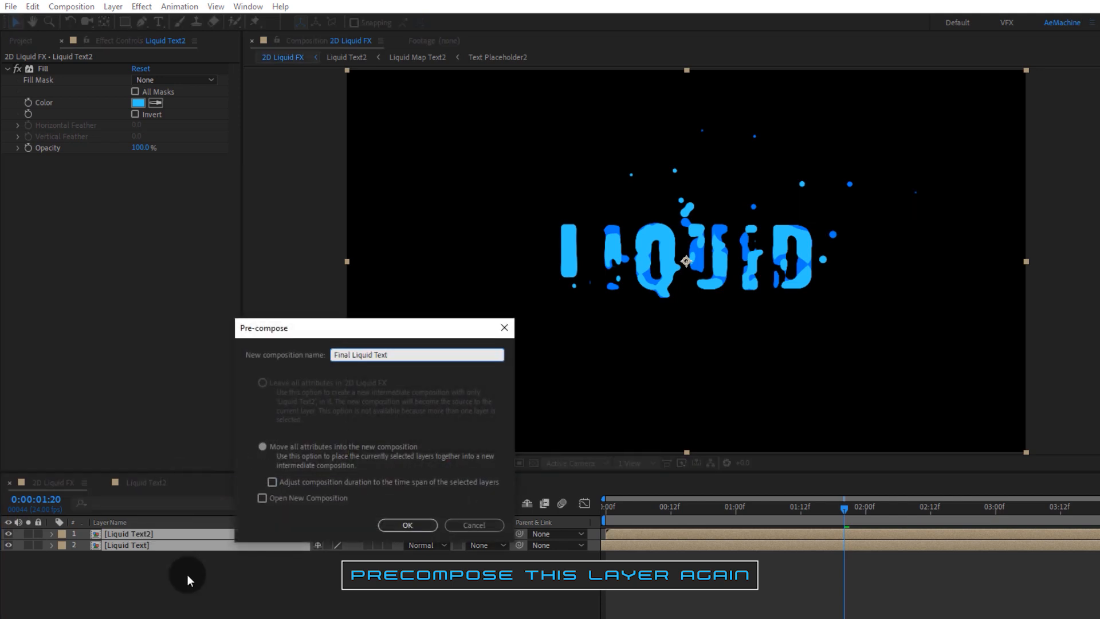
click(395, 524)
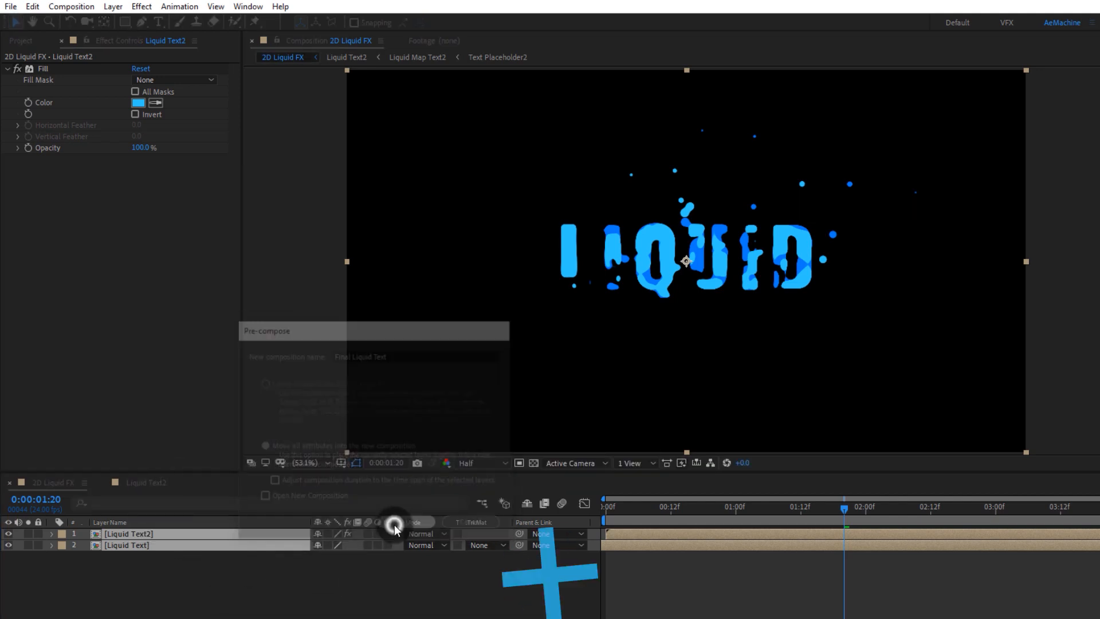
Step: Create a new solid layer named Fade In/Out in the 2D Liquid FX composition
click(122, 573)
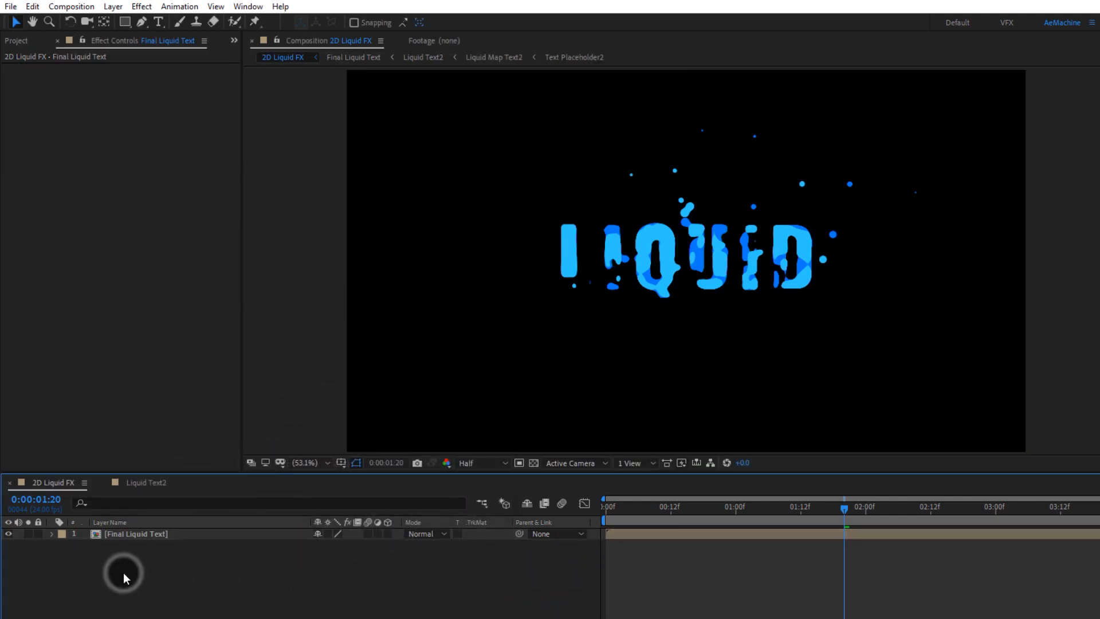
click(20, 41)
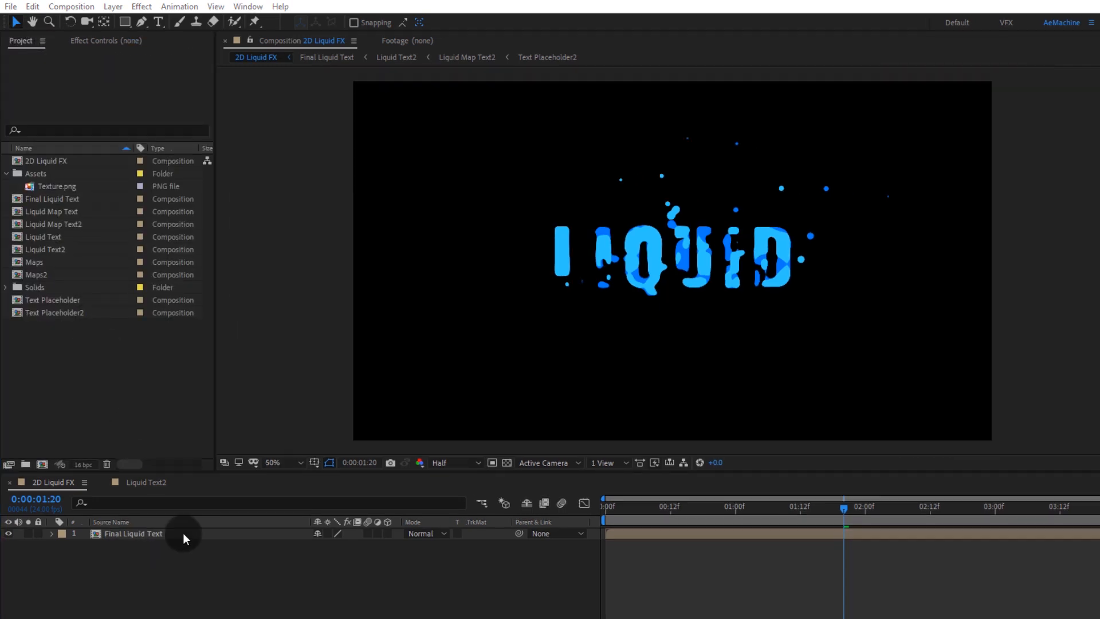
right_click(183, 534)
click(192, 570)
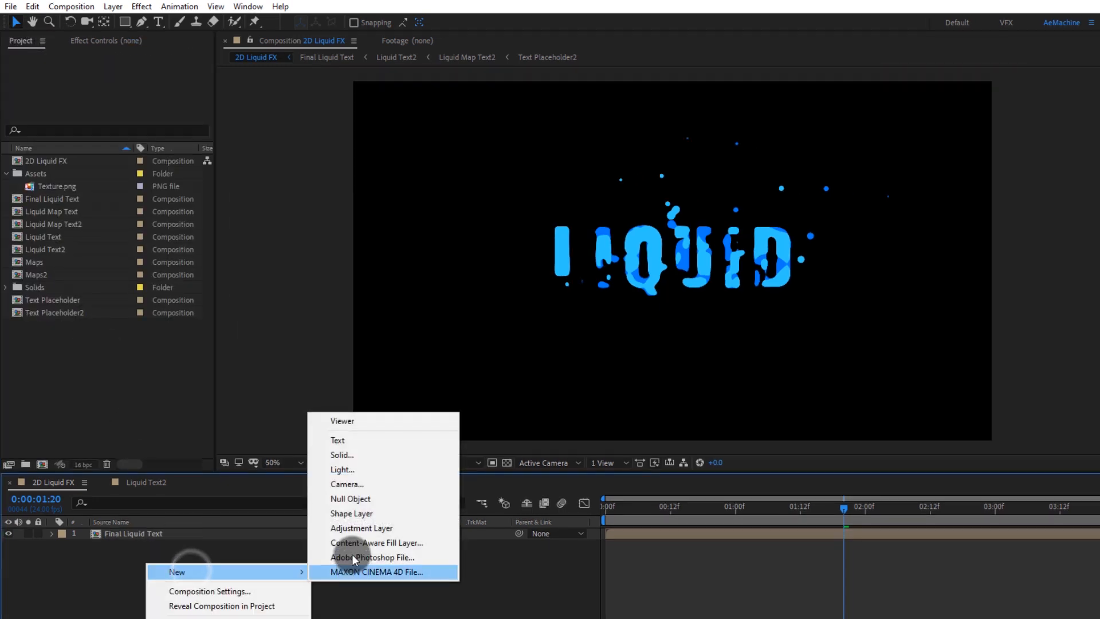
click(353, 455)
text(Fade In/Out)
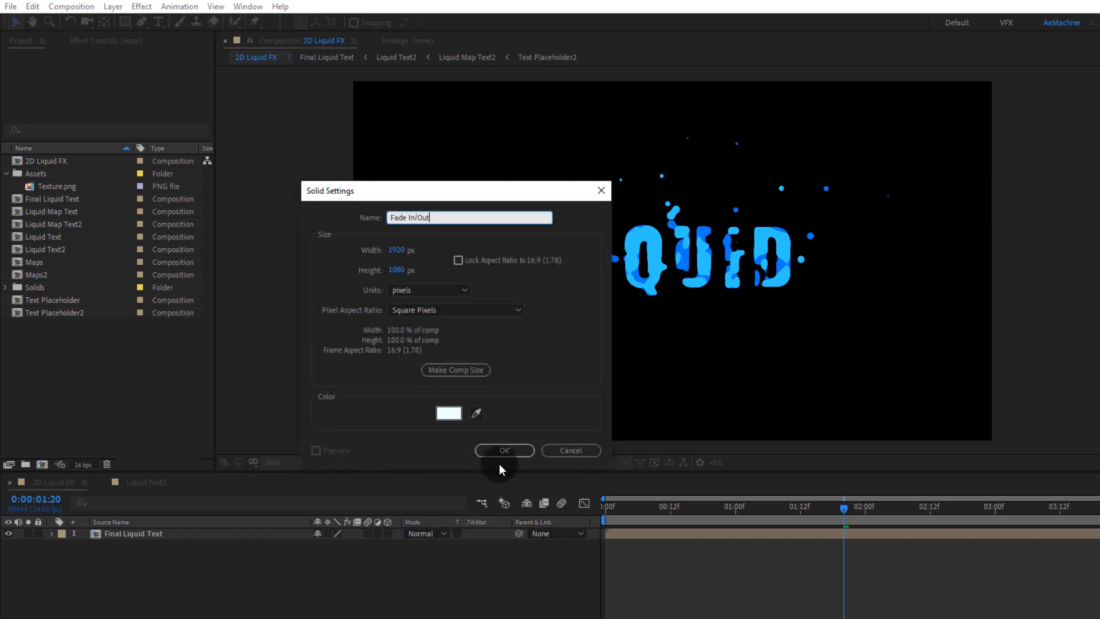
click(504, 450)
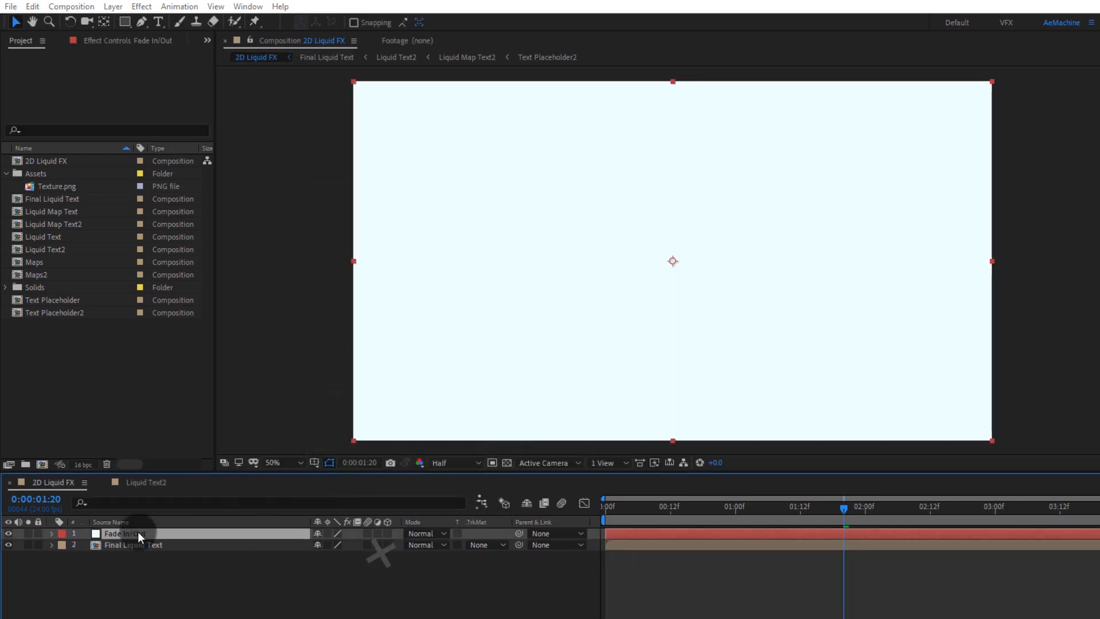
Step: Apply Fractal Noise to the Fade In/Out solid, setting Contrast to 531 and Brightness to -297
key(ctrl+space)
text(fract)
key(Down)
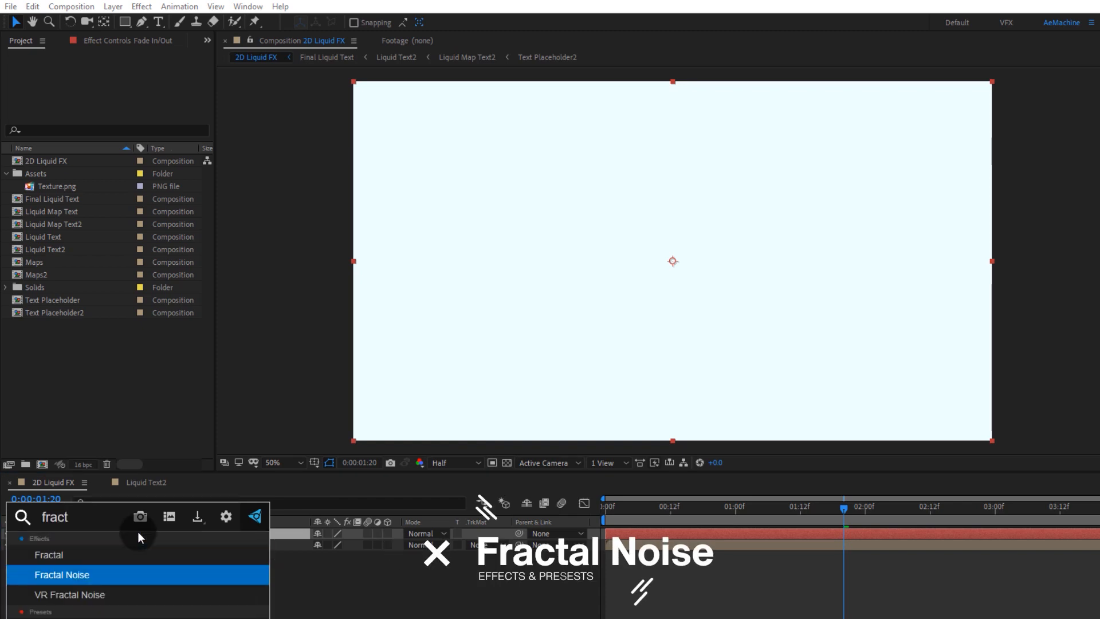
key(Return)
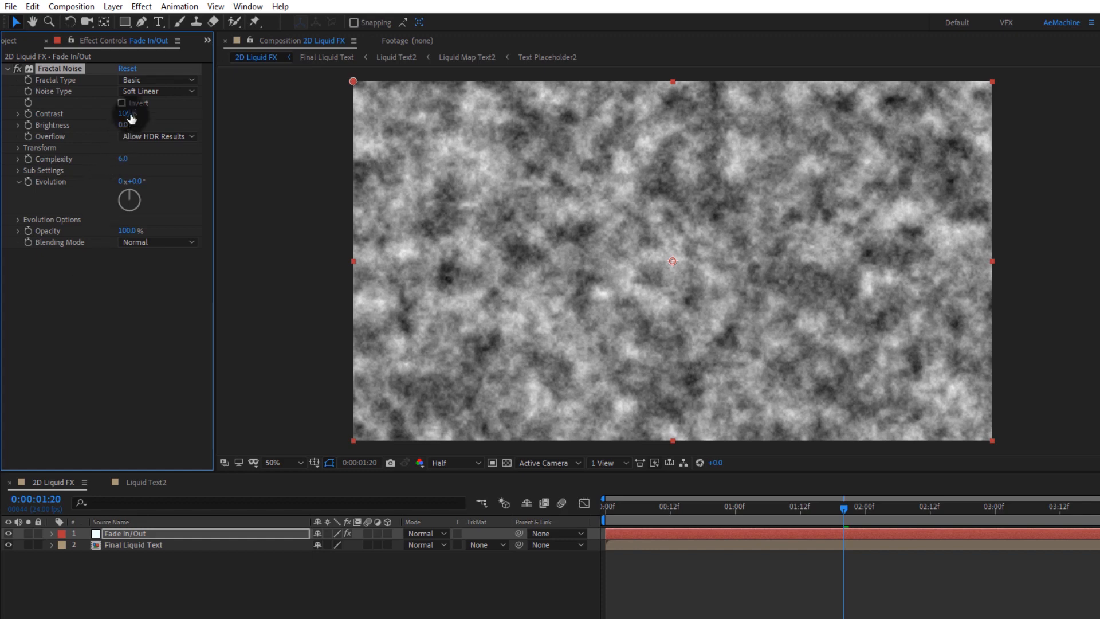
drag(131, 117, 428, 126)
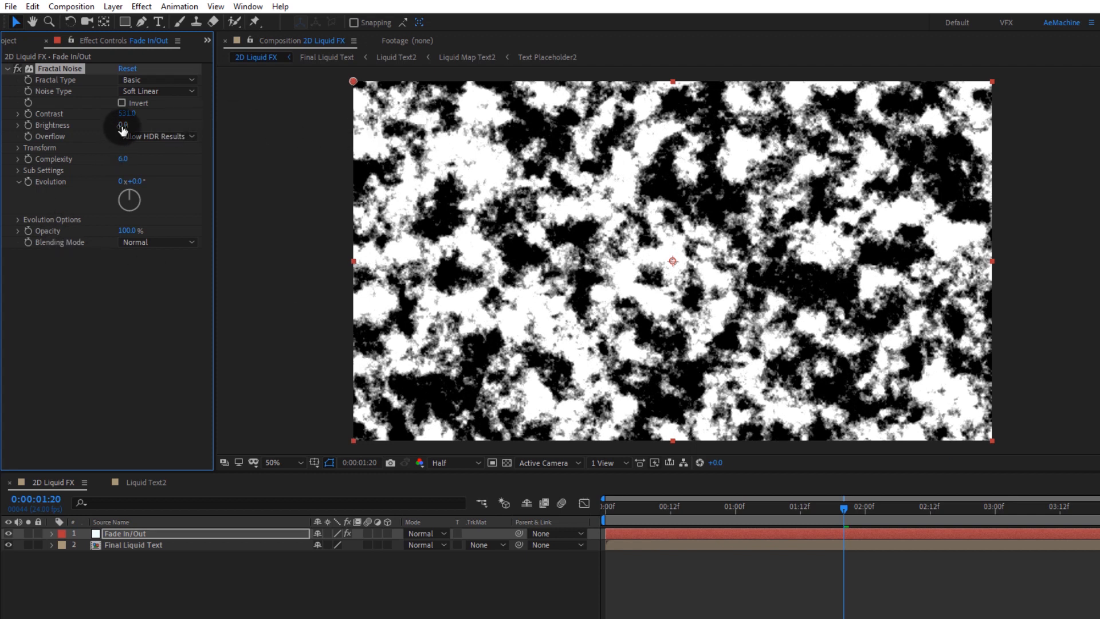
drag(122, 126, 28, 126)
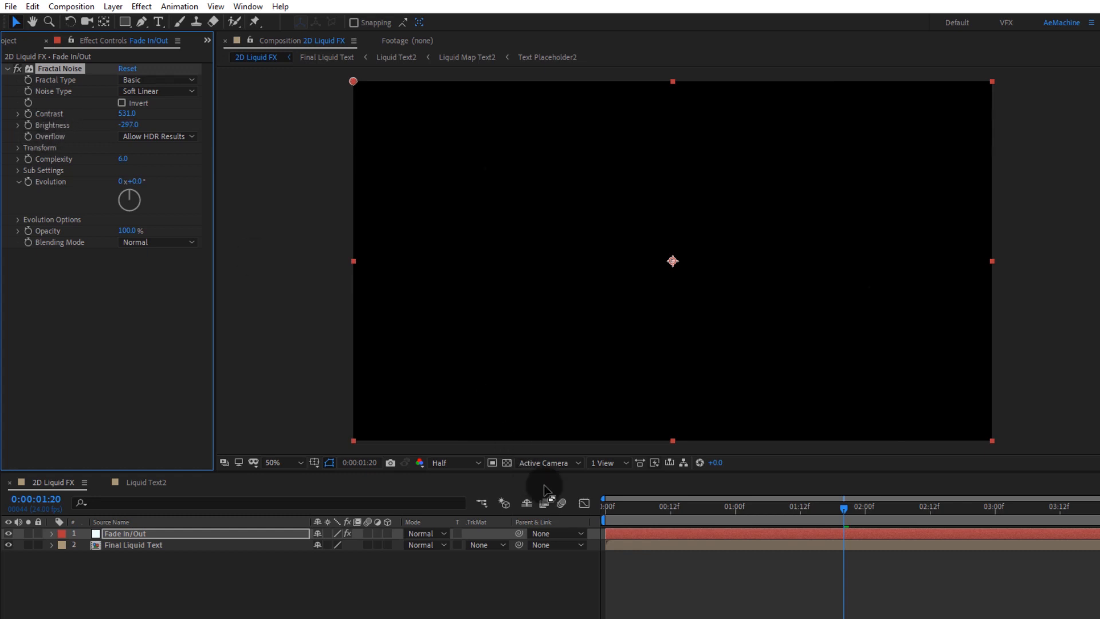
Step: Keyframe the Fractal Noise Brightness at -297 on frame 0 and 356 at 0:00:00:20
drag(635, 513, 565, 514)
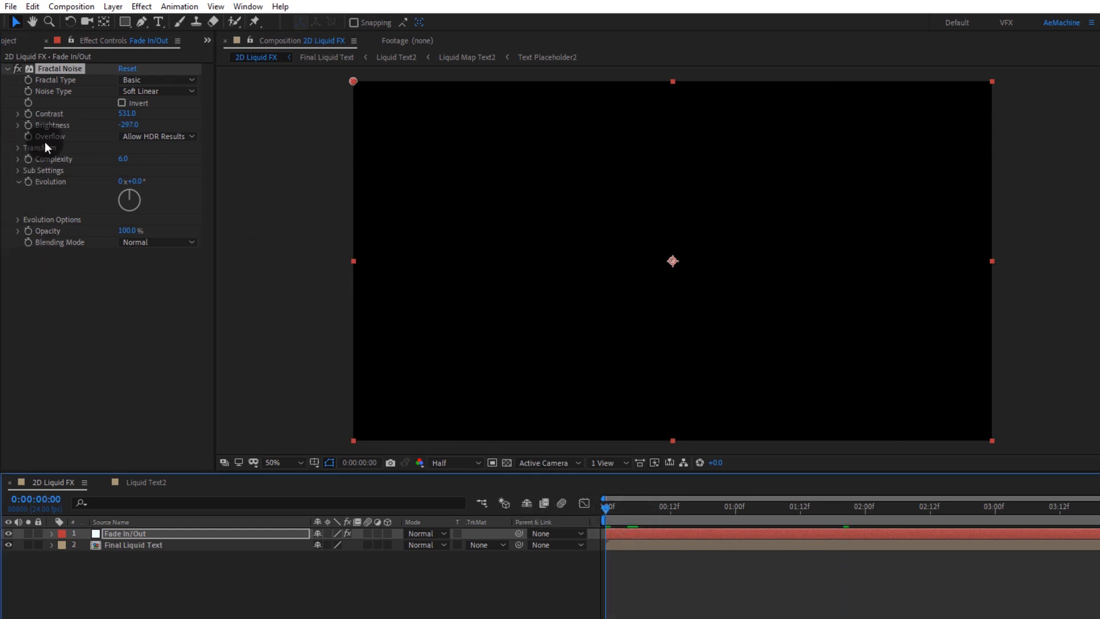
click(28, 125)
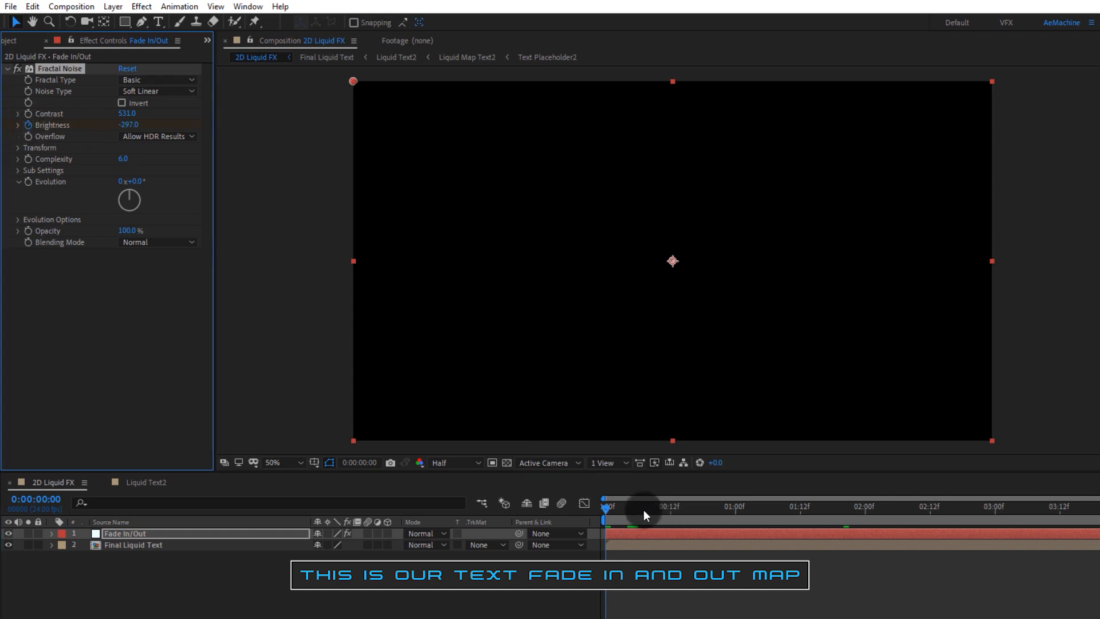
drag(644, 510, 714, 518)
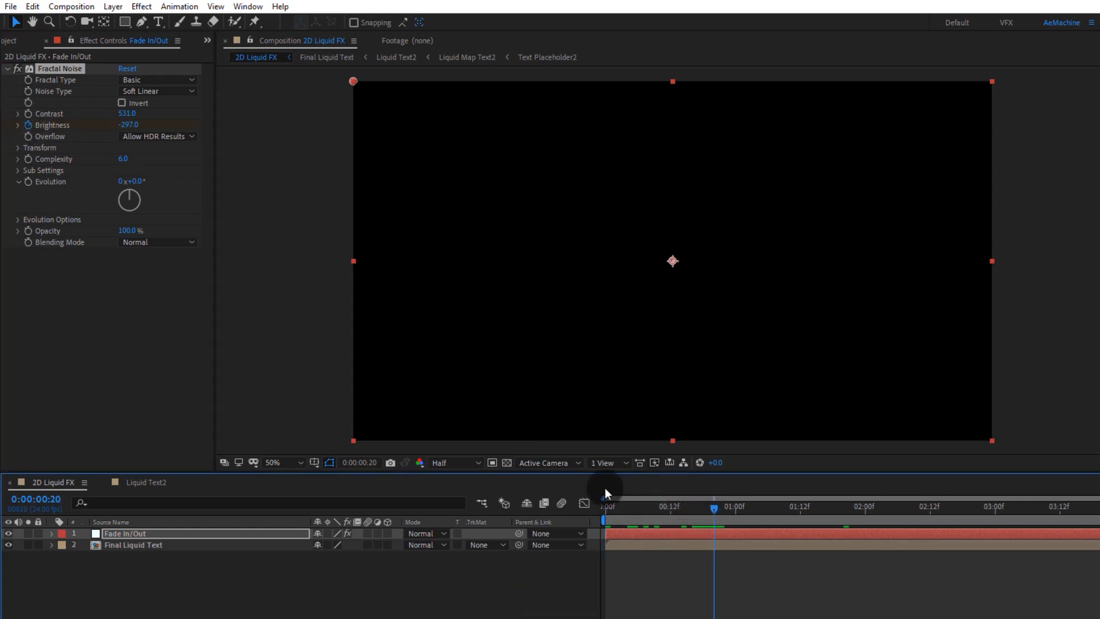
click(133, 126)
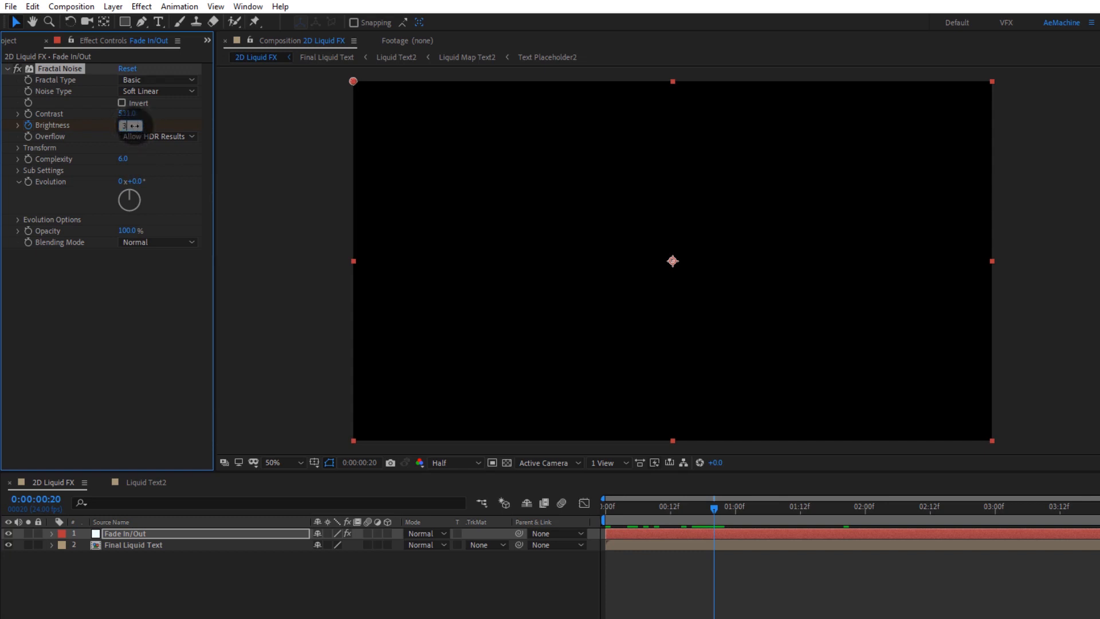
text(356)
key(Return)
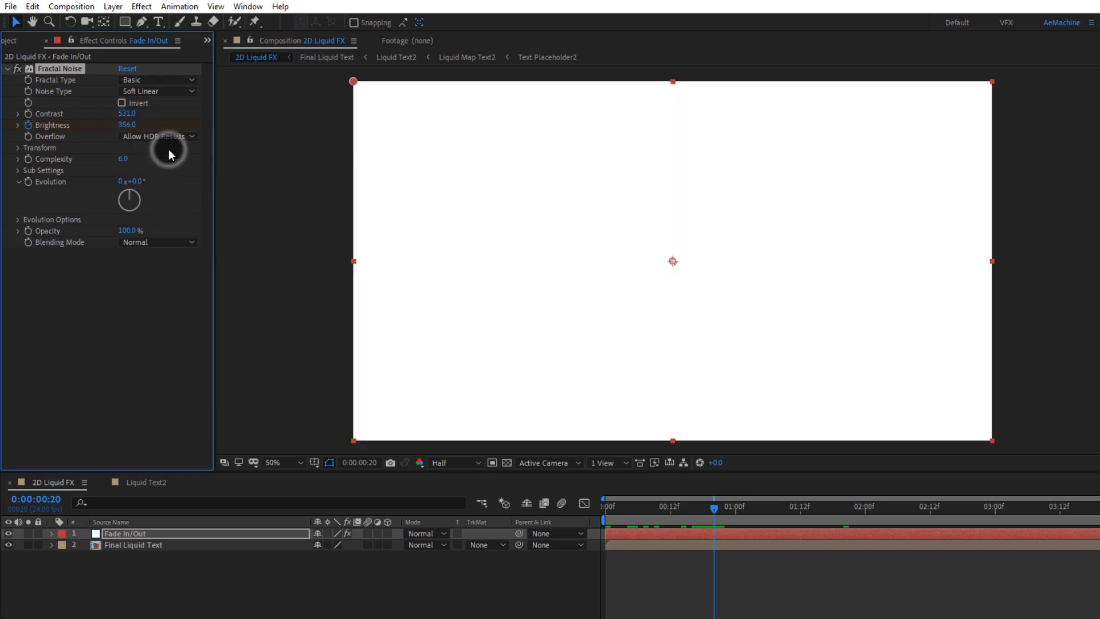
Step: Give Evolution the expression time*100 and set Complexity to 1.0
drag(711, 508, 659, 514)
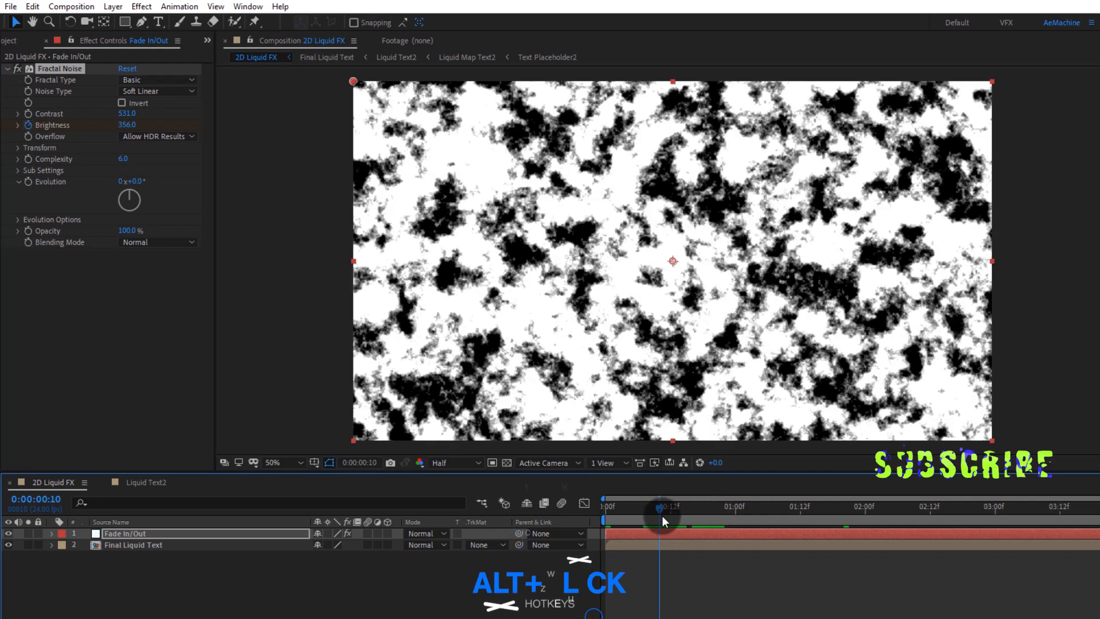
alt+click(25, 184)
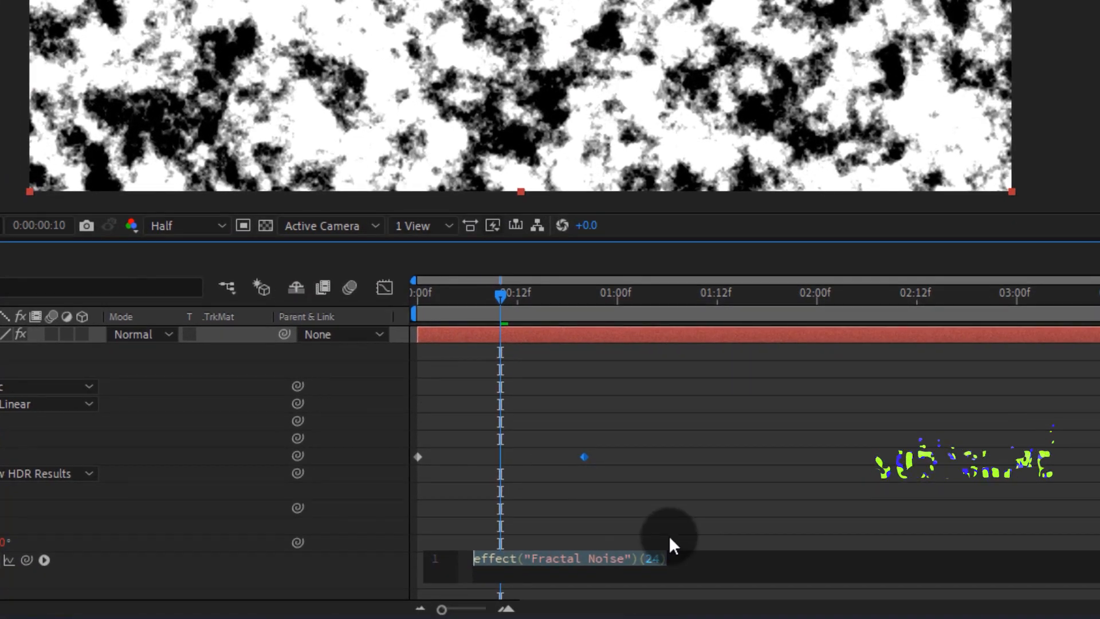
text(time*)
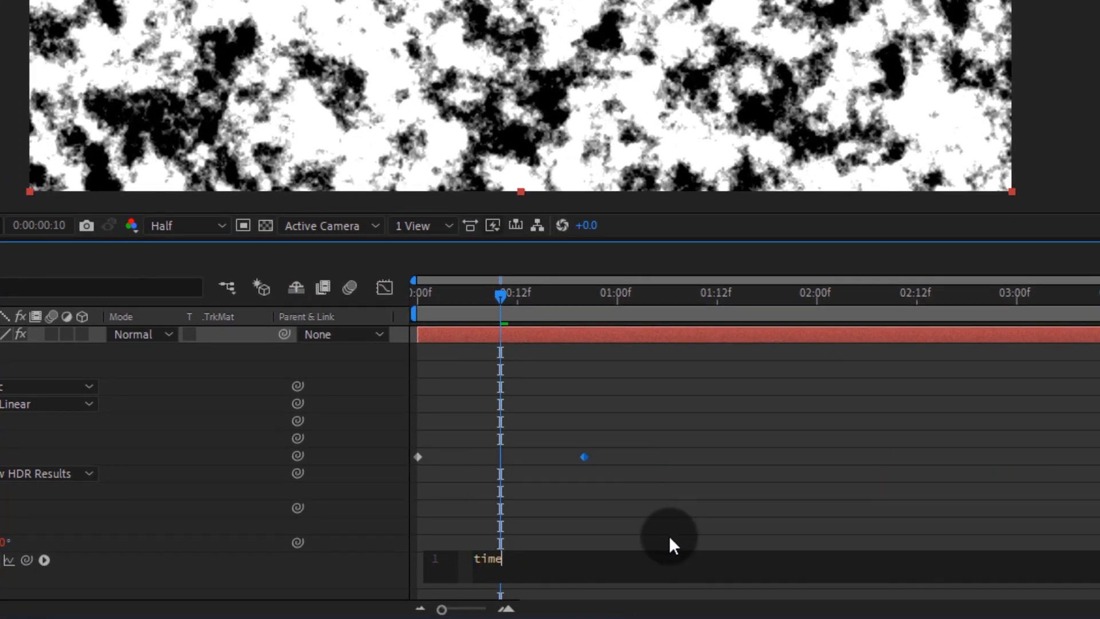
text(100)
click(668, 535)
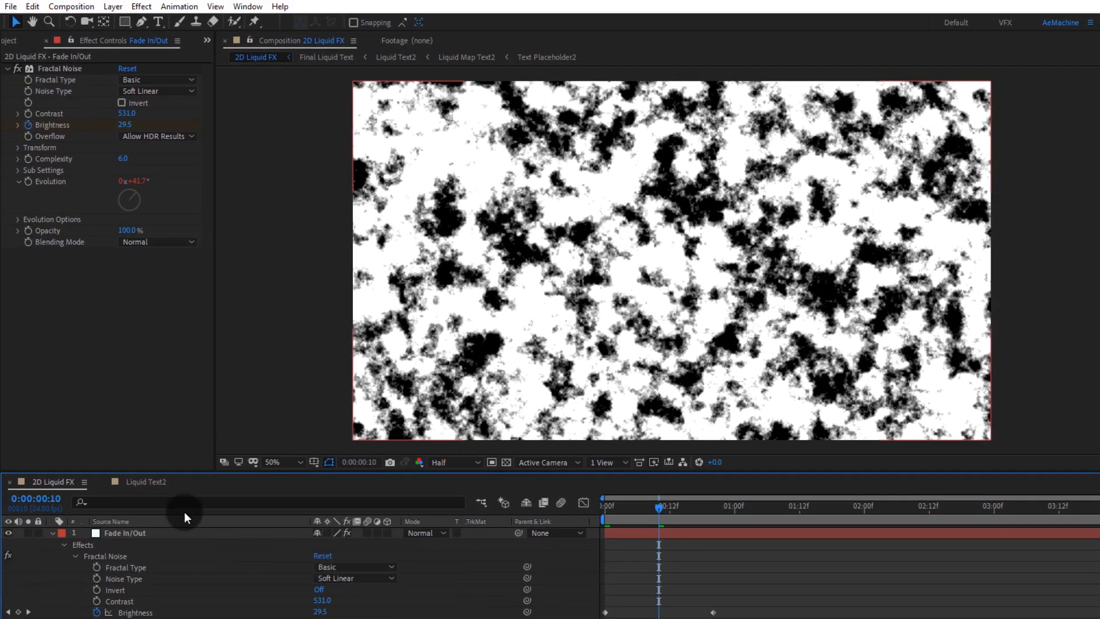
click(123, 162)
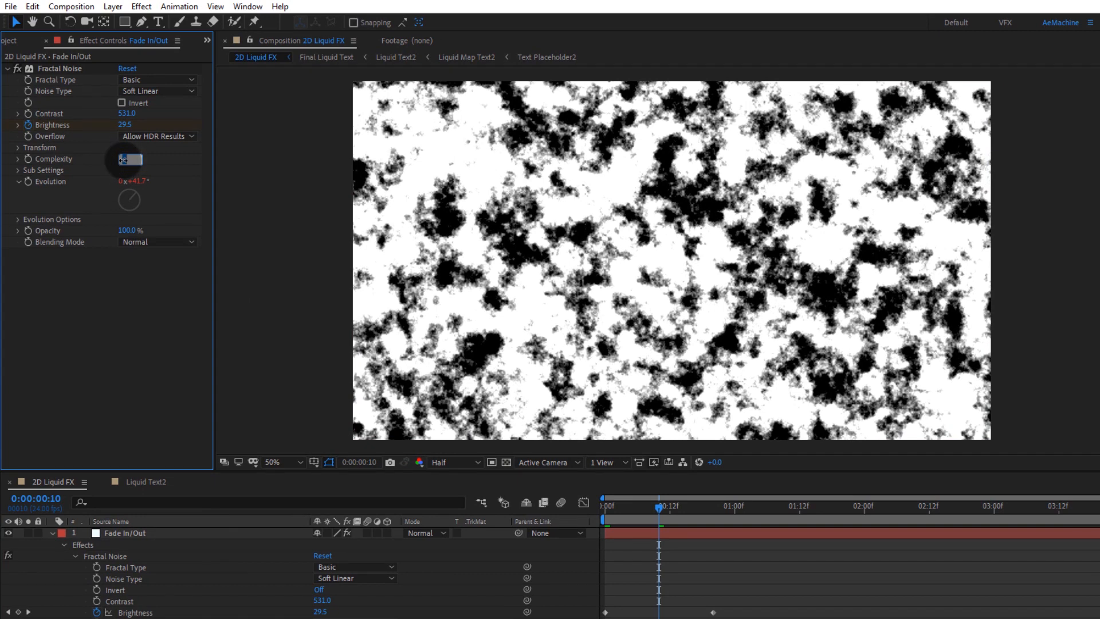
key(Return)
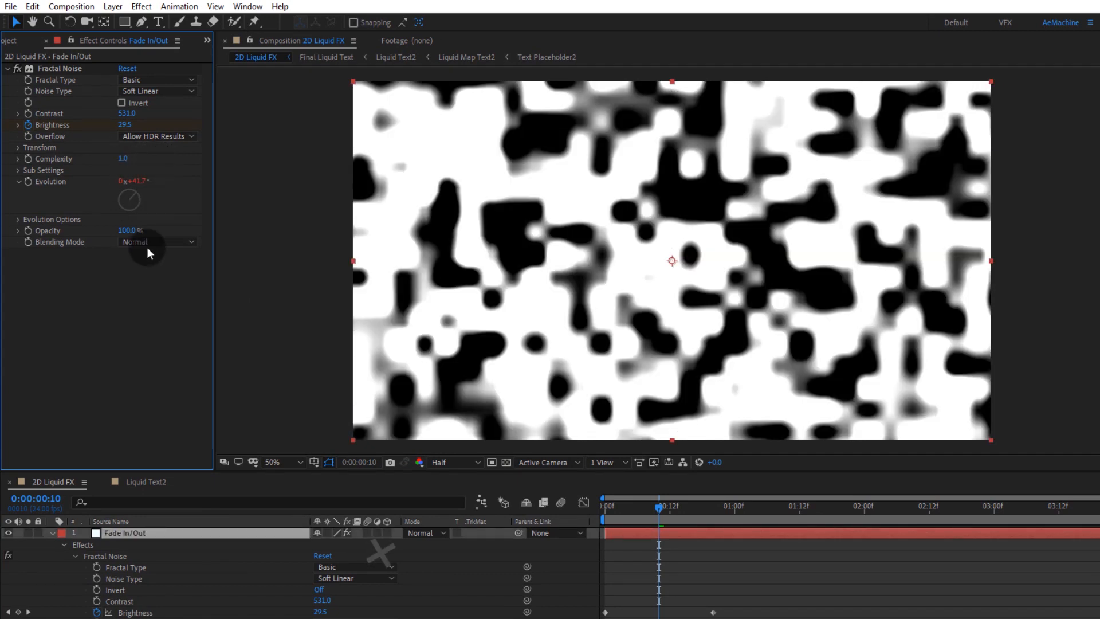
Step: Apply Curves to the Fade In/Out layer and steepen the curve sharply to harden the noise edges
click(149, 529)
key(ctrl+space)
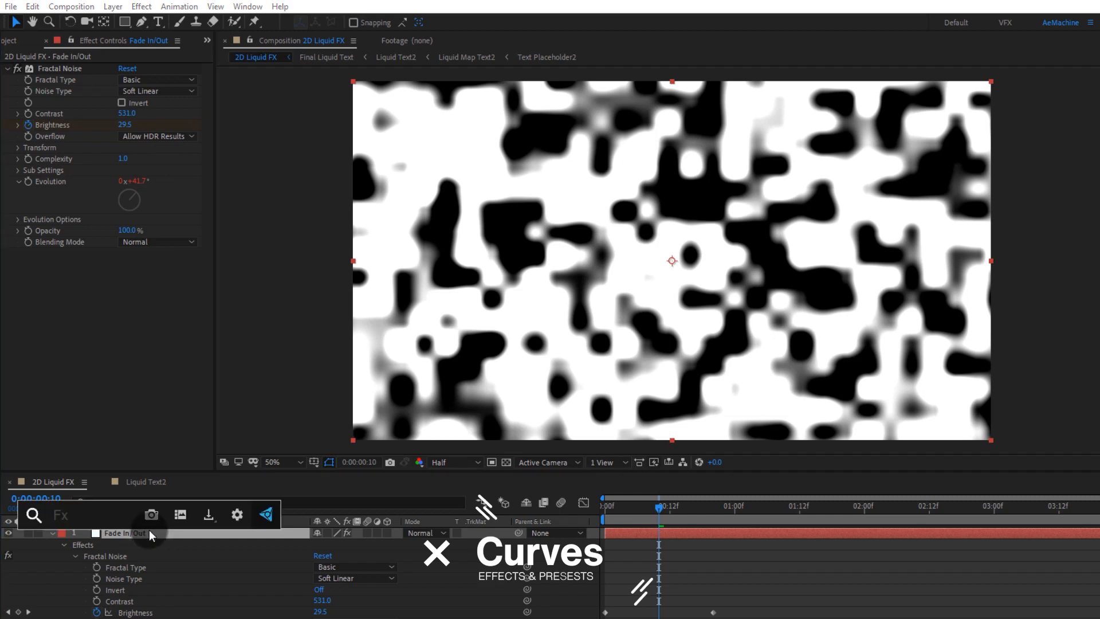
text(cur)
key(Return)
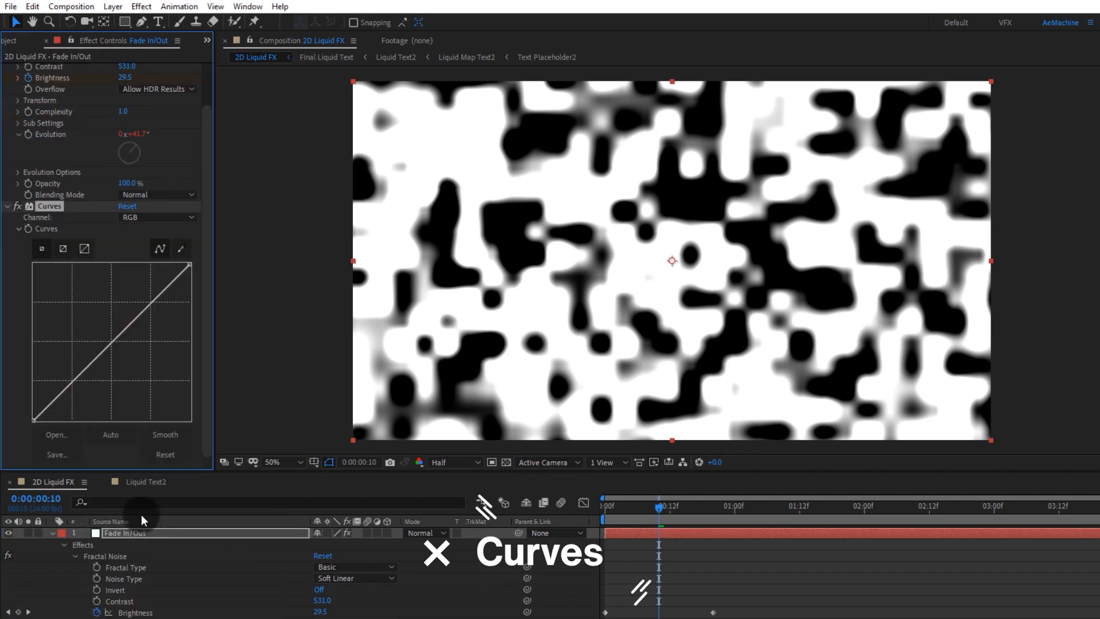
drag(190, 264, 120, 229)
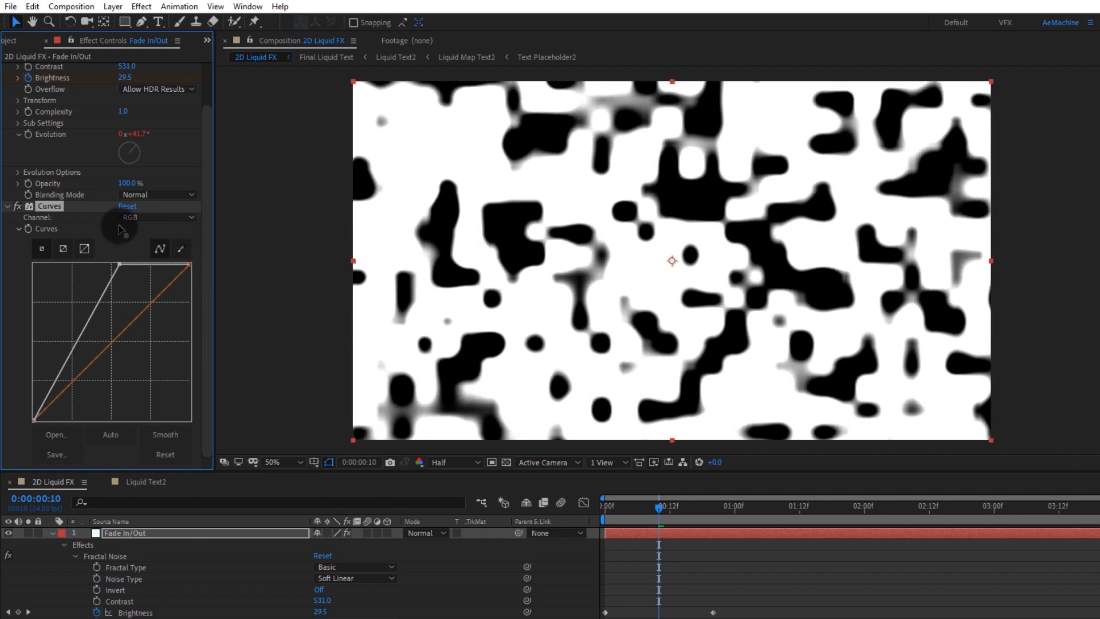
drag(751, 219, 589, 214)
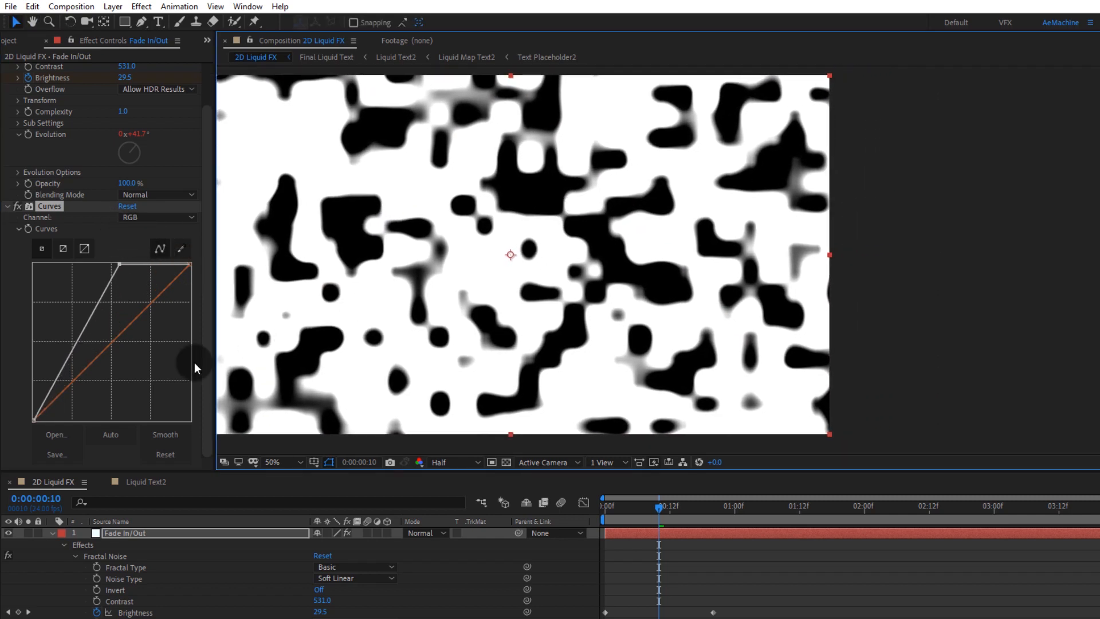
drag(33, 418, 105, 440)
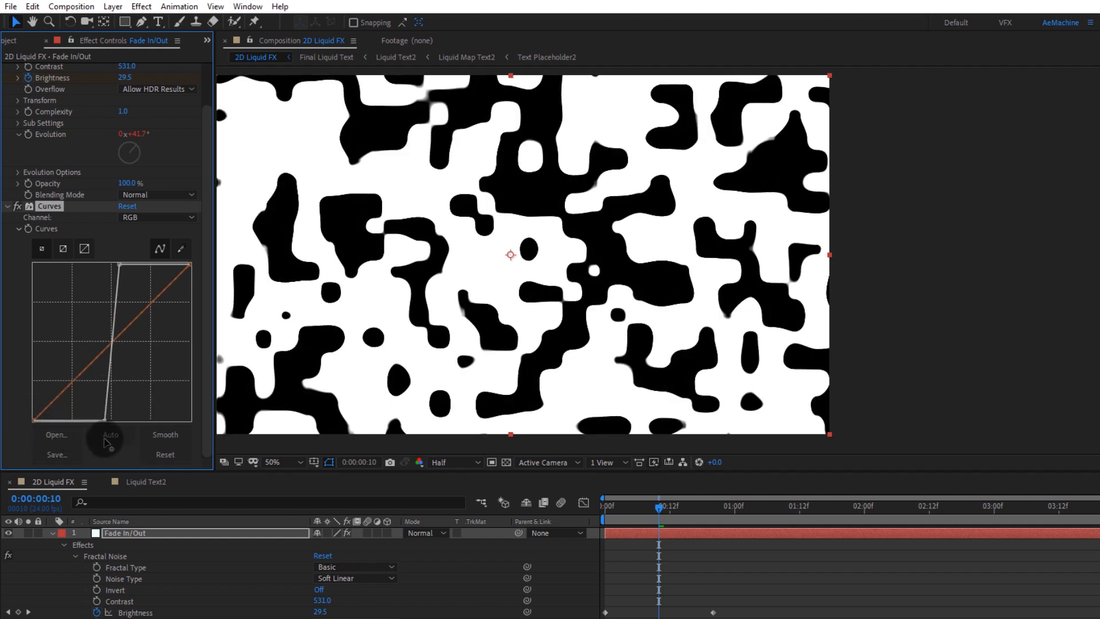
Step: Preview the fade map animation from the start of the timeline
drag(656, 509, 590, 512)
key(space)
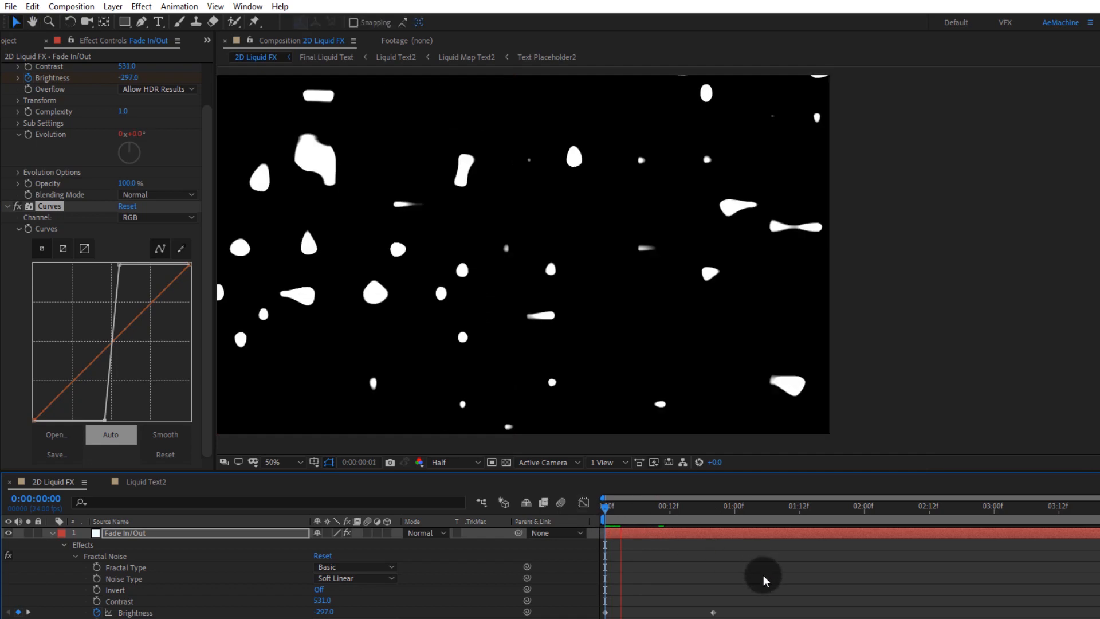
drag(548, 306, 704, 309)
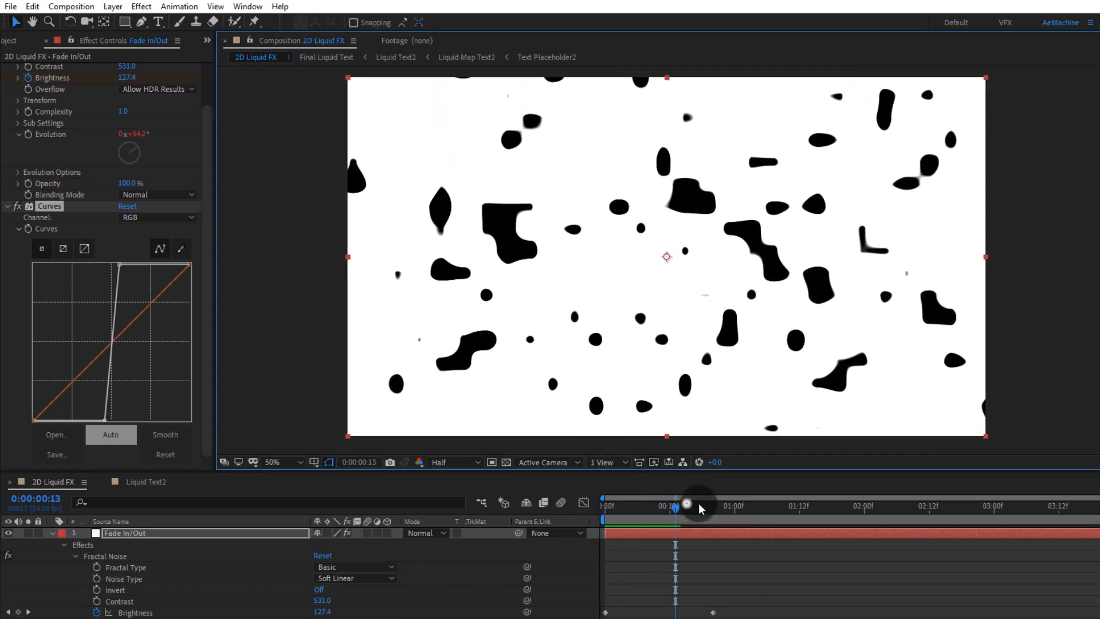
drag(699, 504, 714, 504)
Step: Copy the Fade In/Out layer's Brightness keyframes and paste them at 0:00:04:03
click(140, 531)
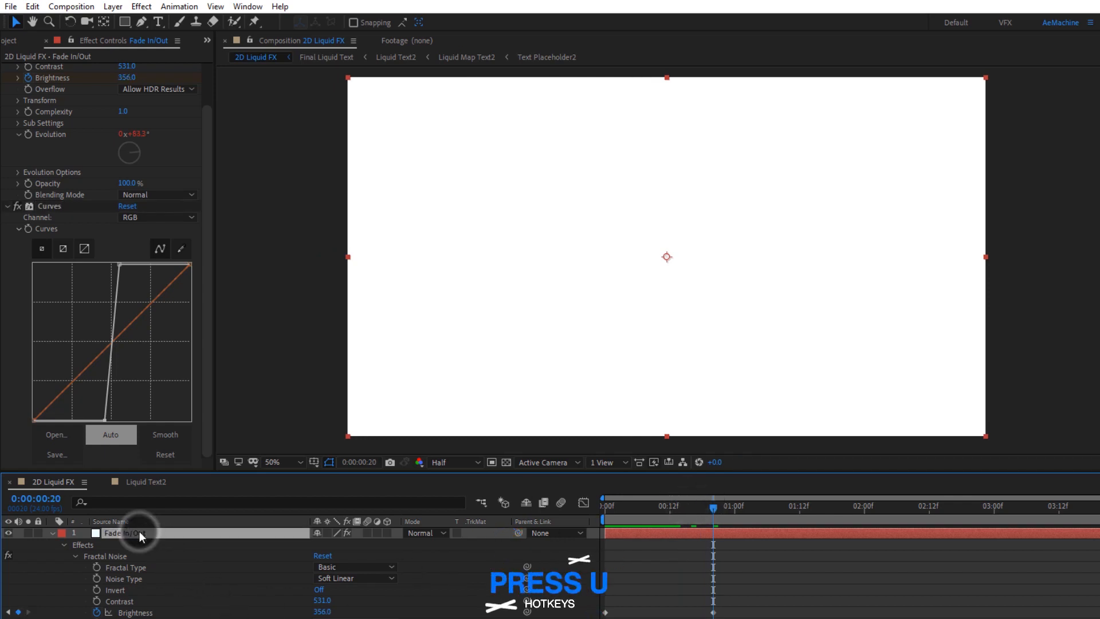
key(u)
drag(741, 549, 579, 562)
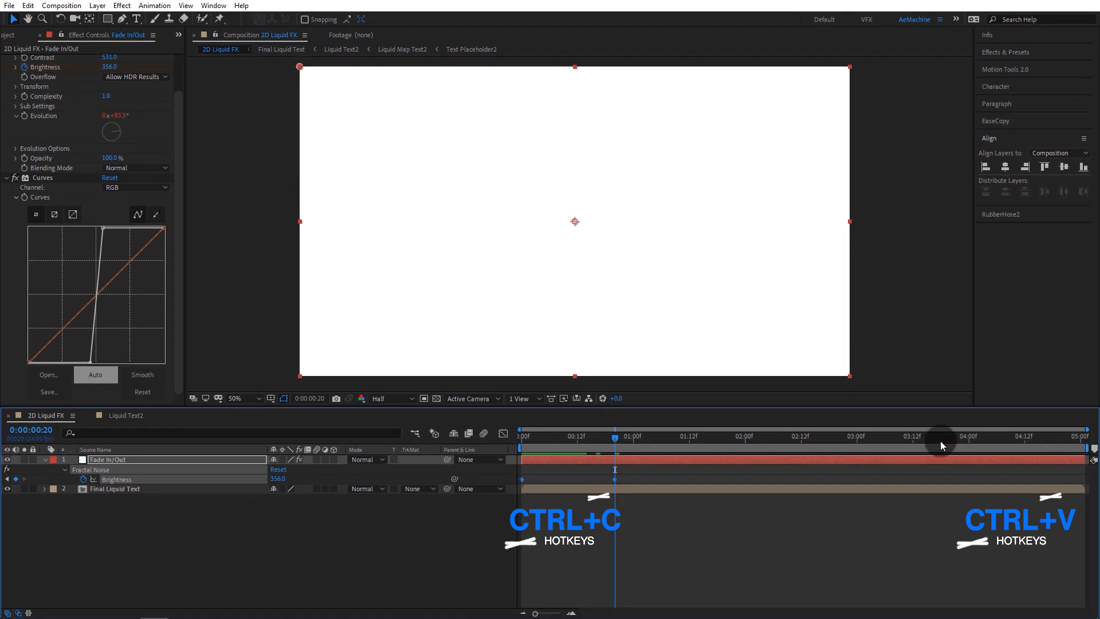
drag(957, 444, 984, 445)
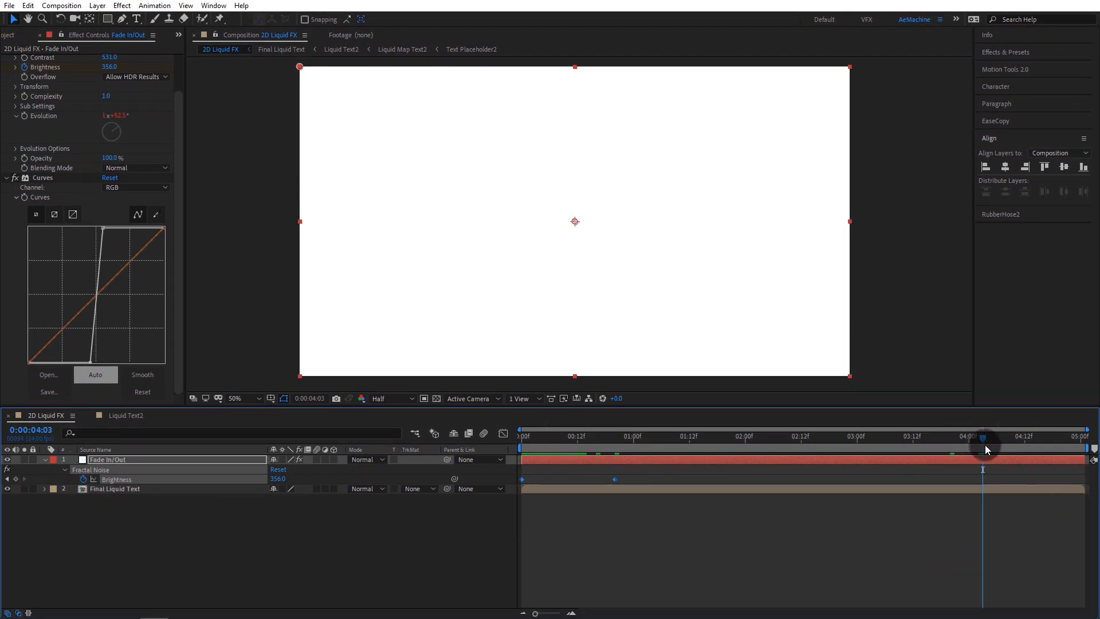
key(ctrl+v)
Step: Time-reverse the pasted Brightness keyframes so the map fades out, and preview the end of the timeline
right_click(985, 480)
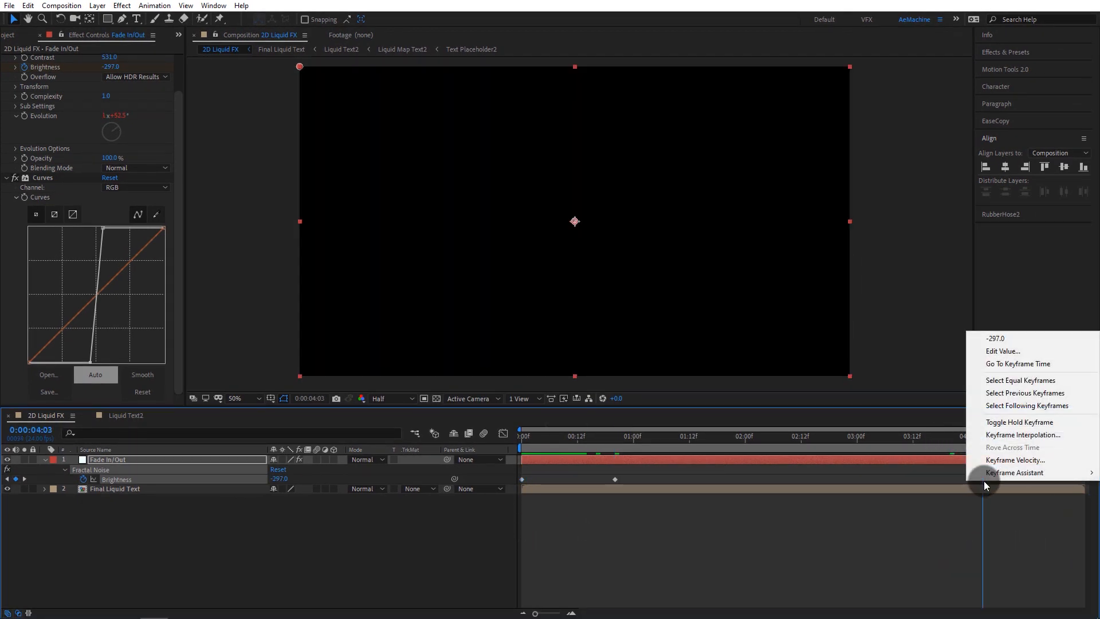
mouse_move(984, 480)
click(871, 584)
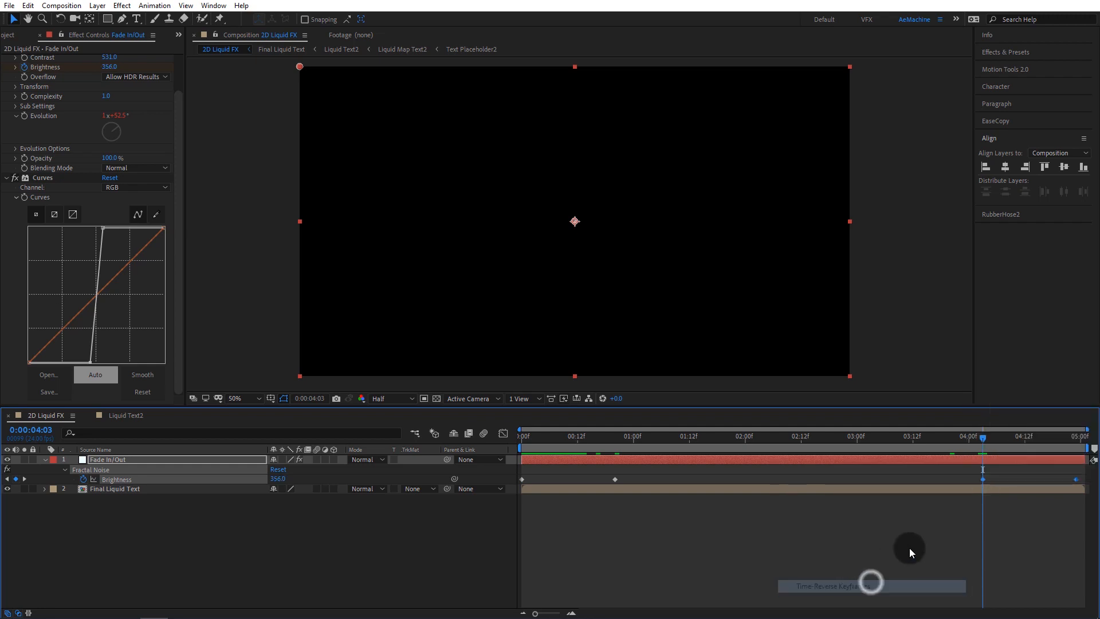
click(954, 515)
key(space)
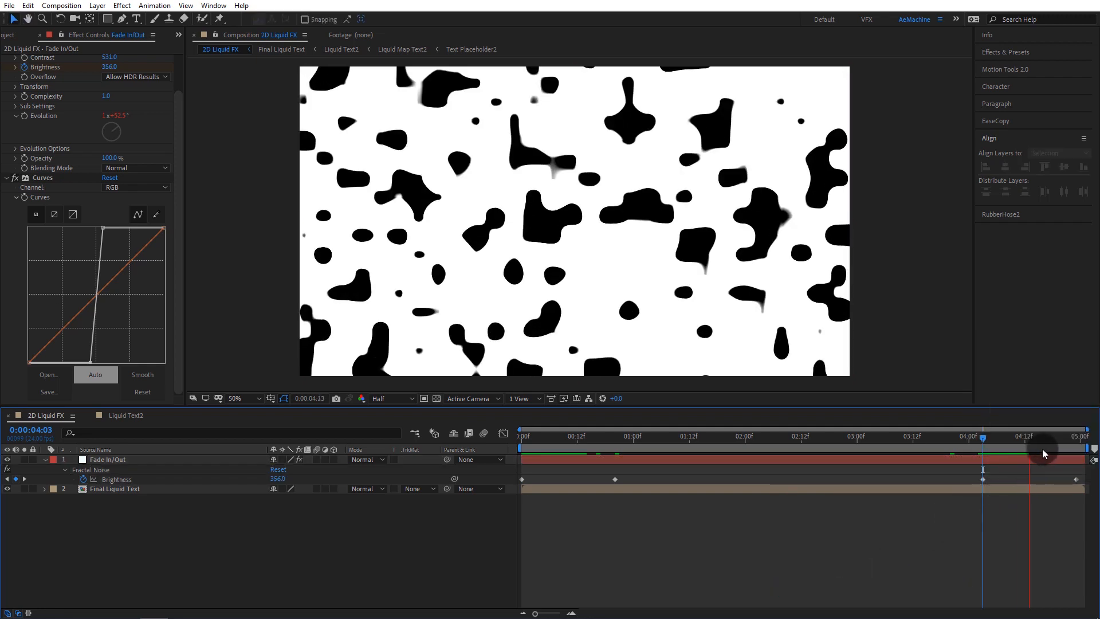
drag(1044, 442, 1074, 448)
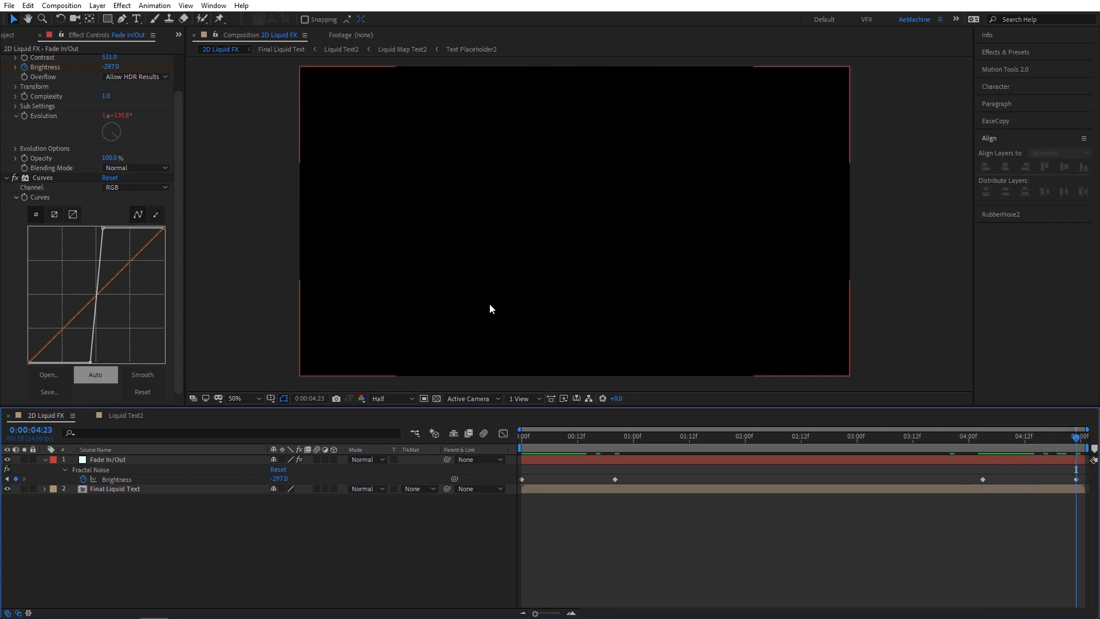
Step: Set the Final Liquid Text layer's track matte to Luma Matte using the Fade In/Out layer
click(44, 460)
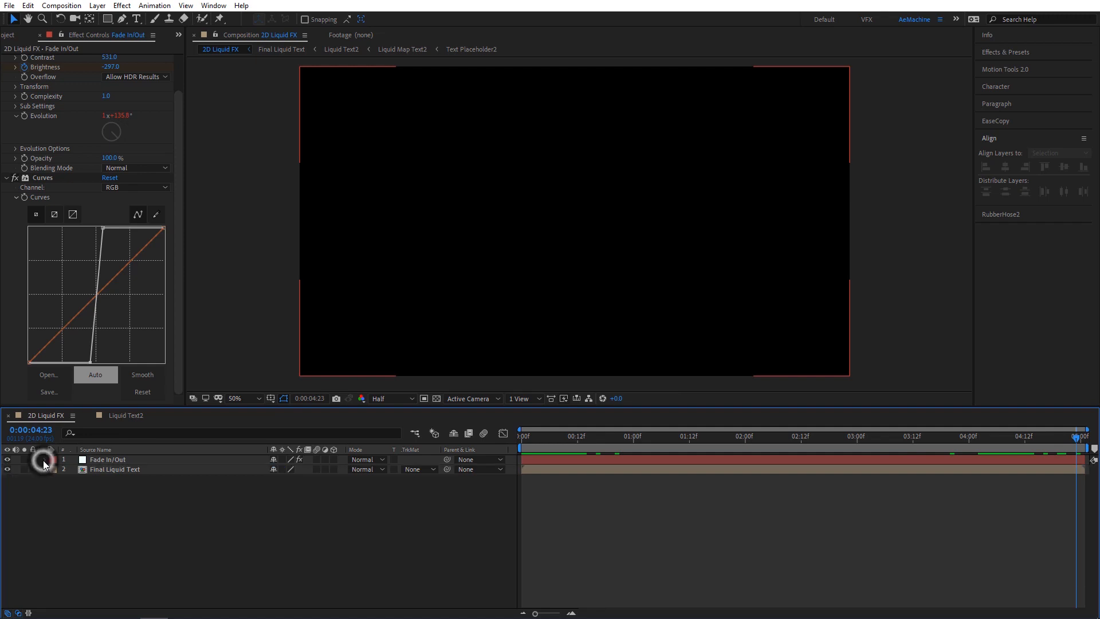
click(125, 466)
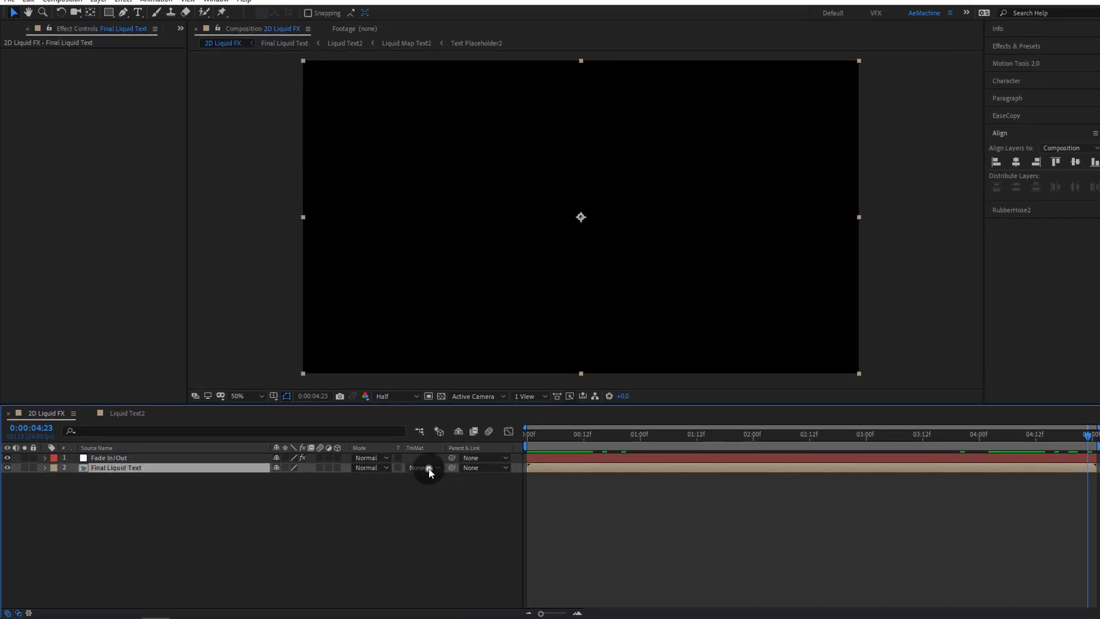
click(430, 468)
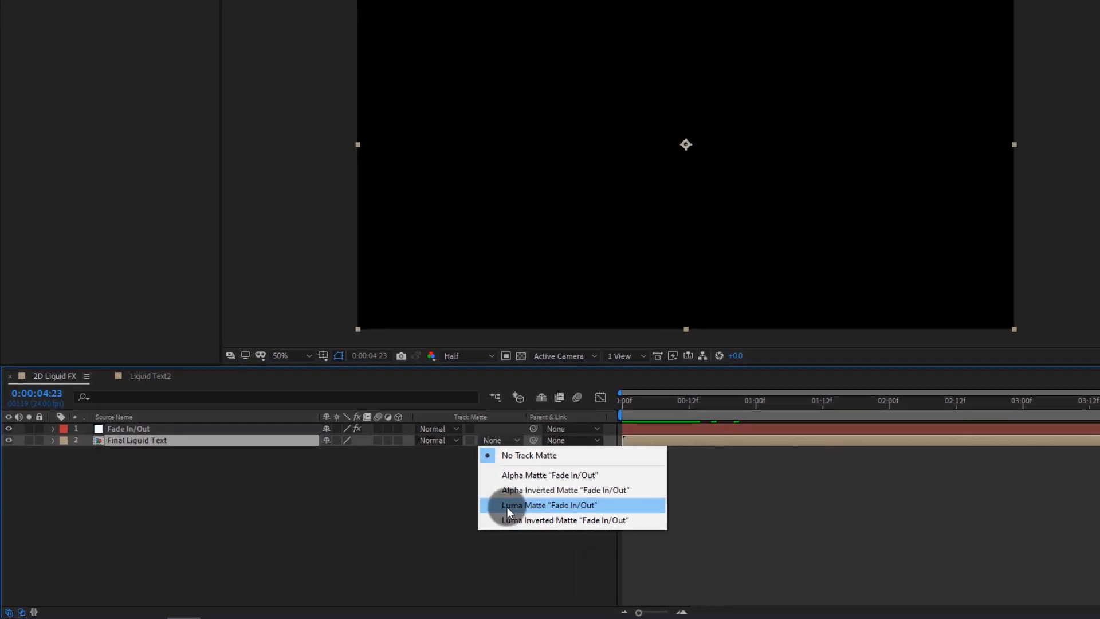
click(430, 523)
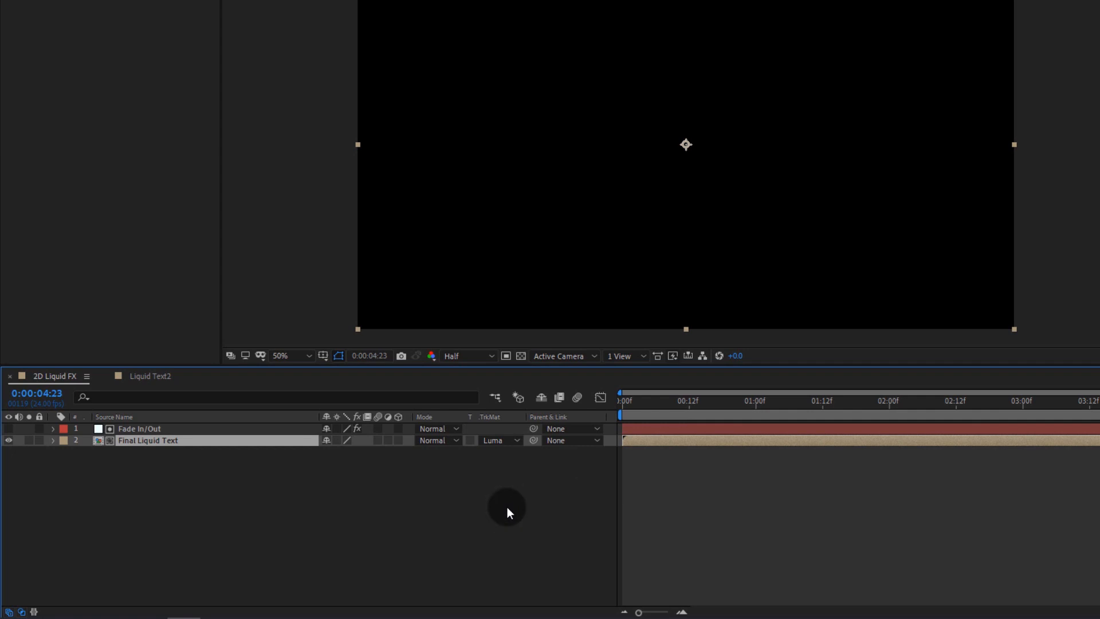
click(507, 507)
Step: Create a new adjustment layer in the 2D Liquid FX composition
click(738, 410)
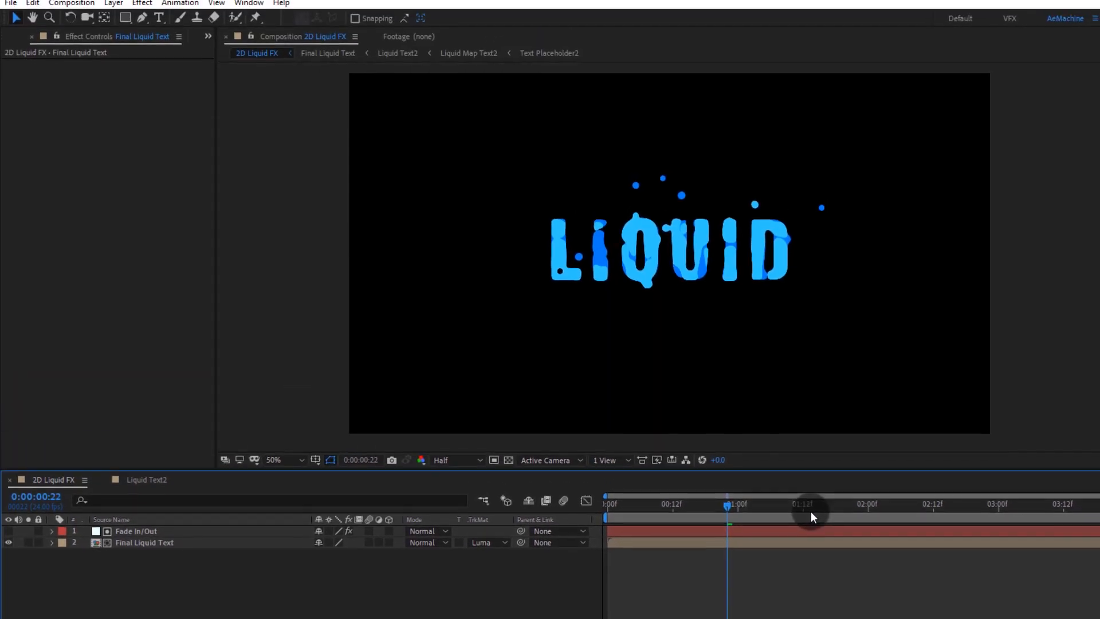
drag(810, 515, 828, 539)
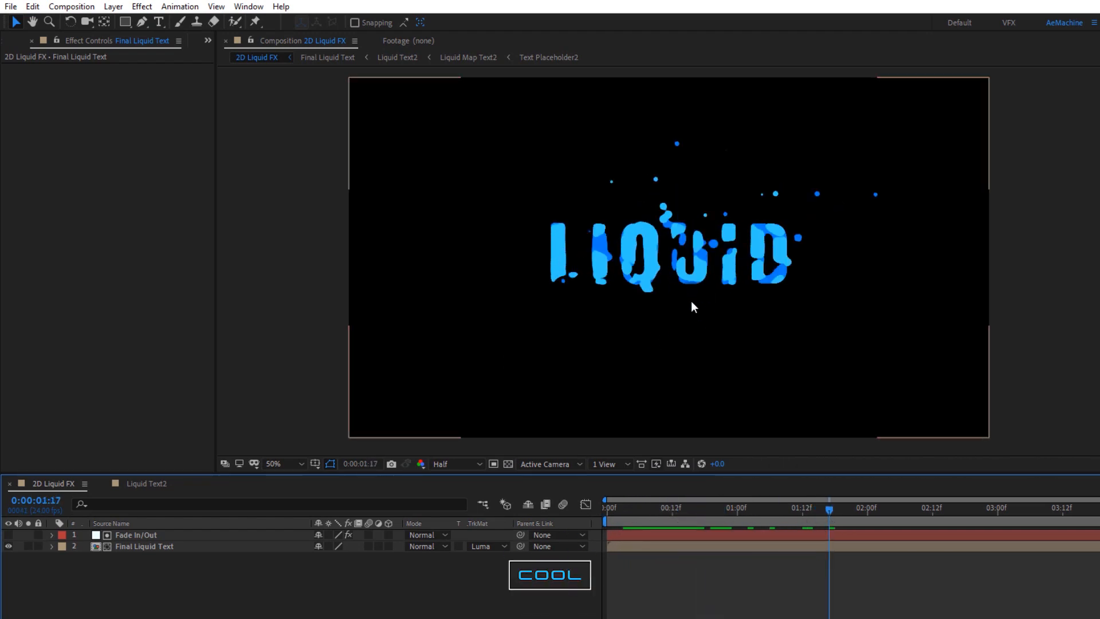
right_click(73, 576)
click(146, 431)
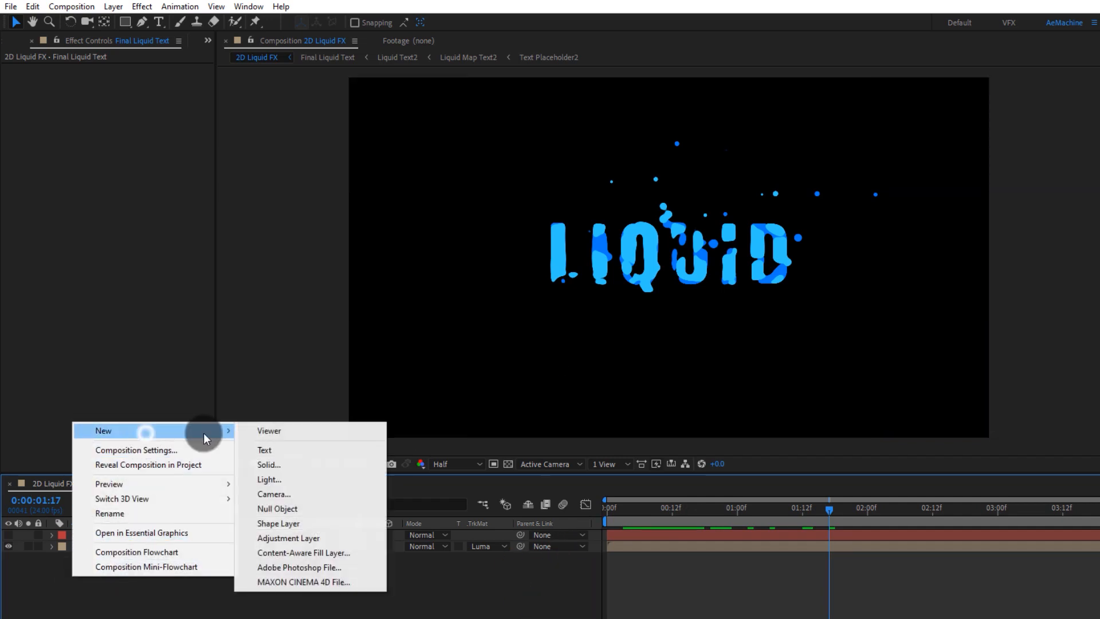
click(331, 537)
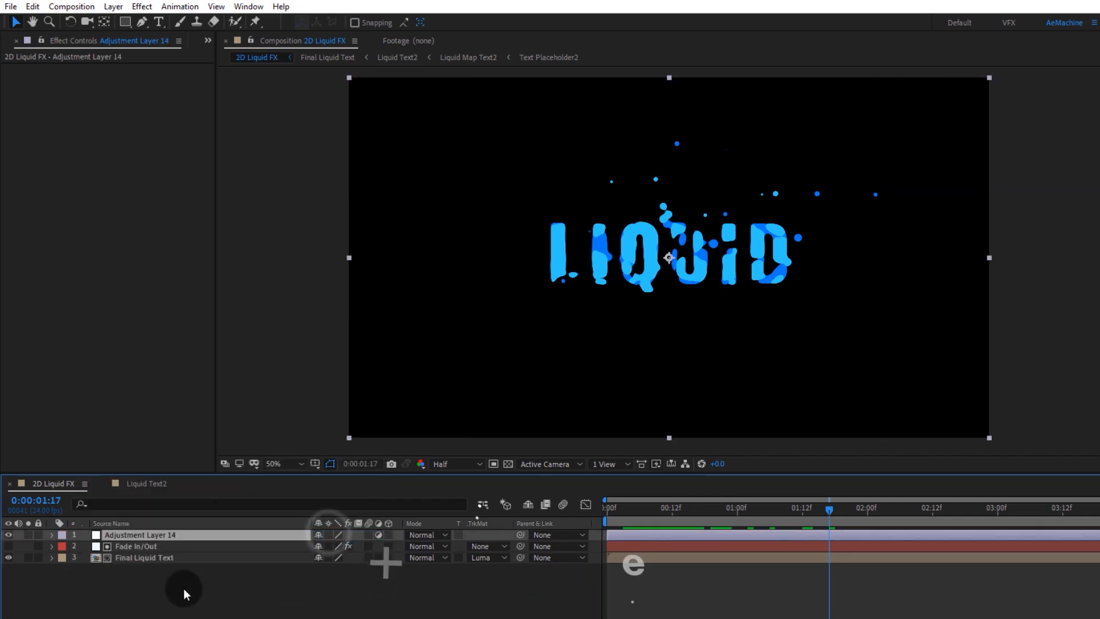
Step: Apply Posterize Time to the adjustment layer and set its Frame Rate to 12
key(ctrl+space)
text(poste)
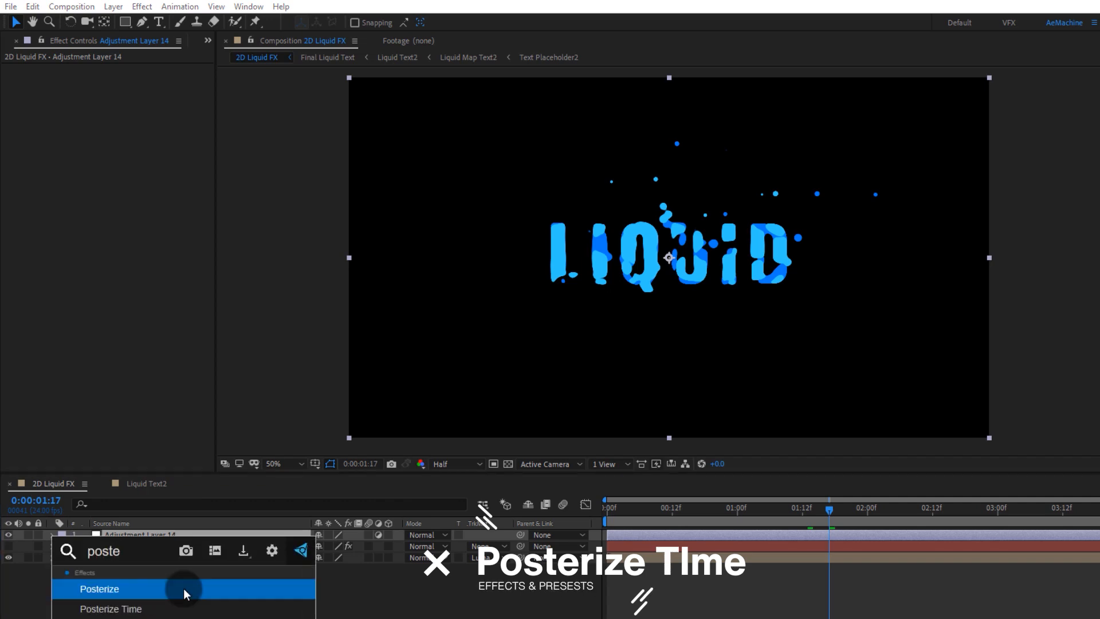
key(Down)
key(Return)
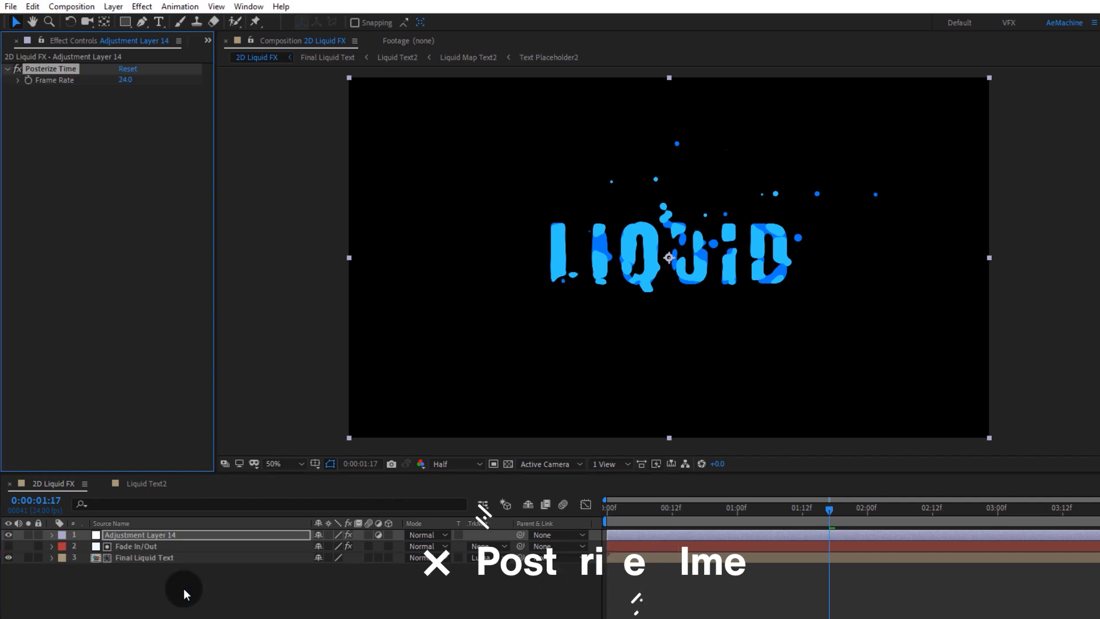
click(127, 80)
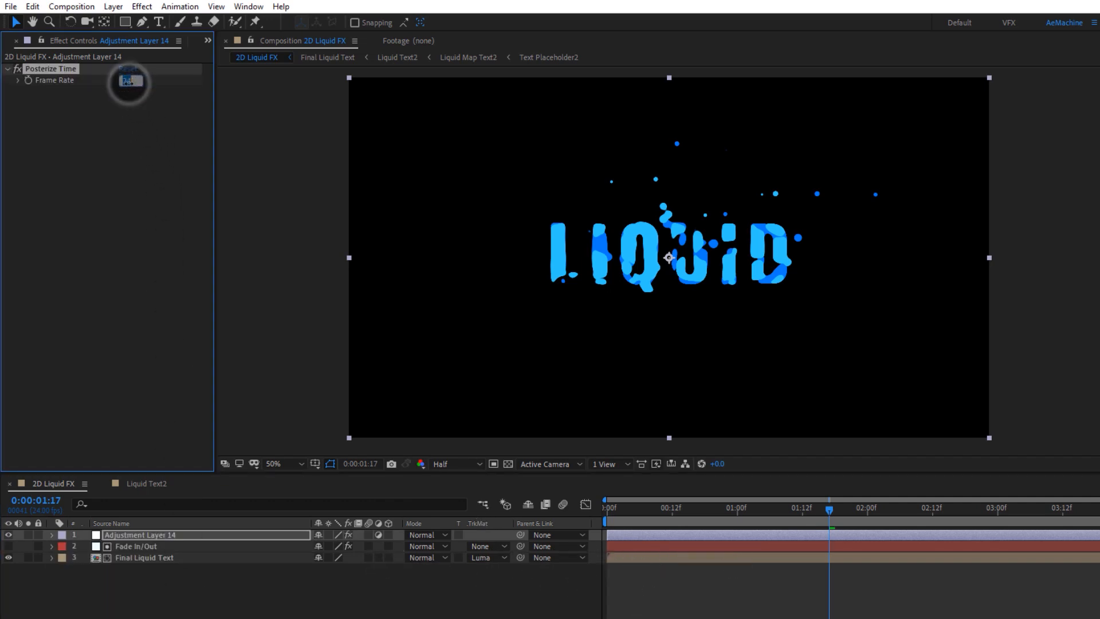
text(12)
click(113, 128)
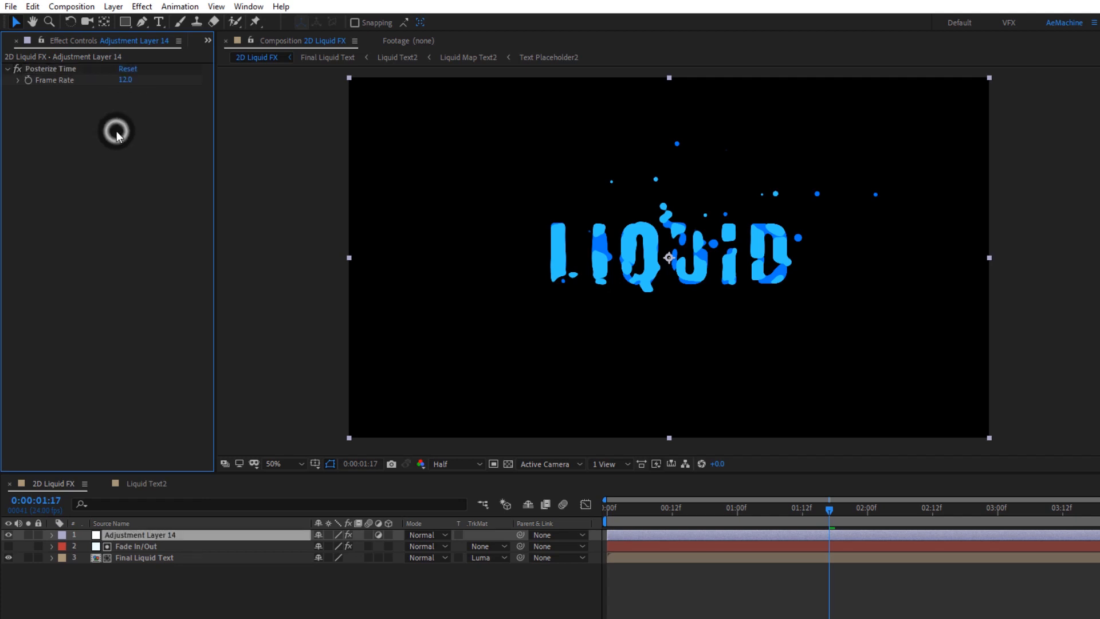
Step: Apply Turbulent Displace to the adjustment layer
click(146, 532)
key(ctrl+space)
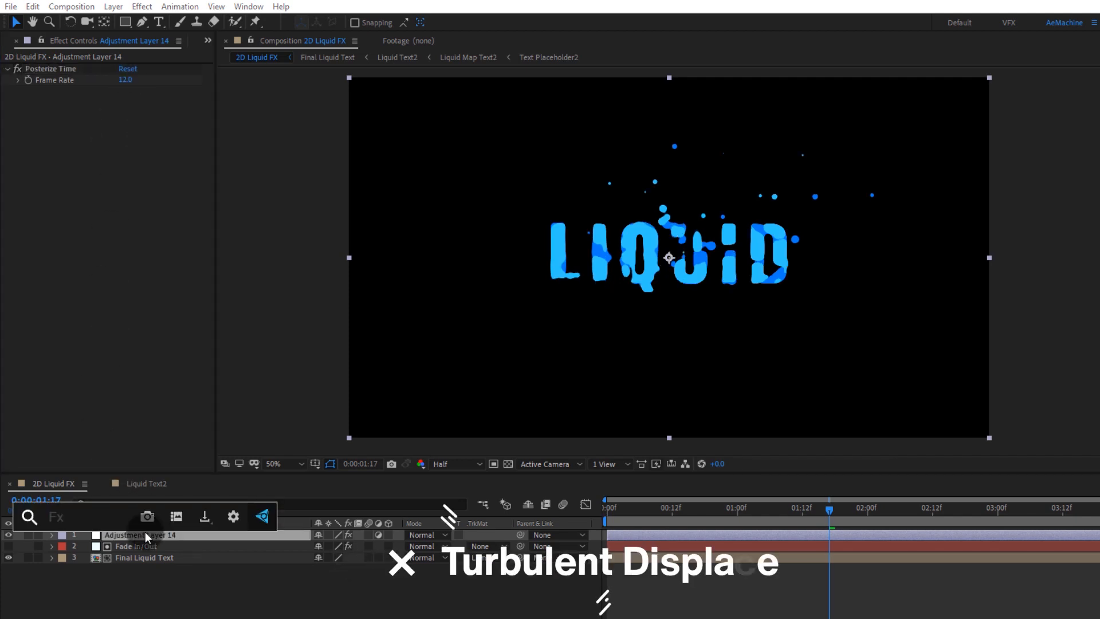
text(tur)
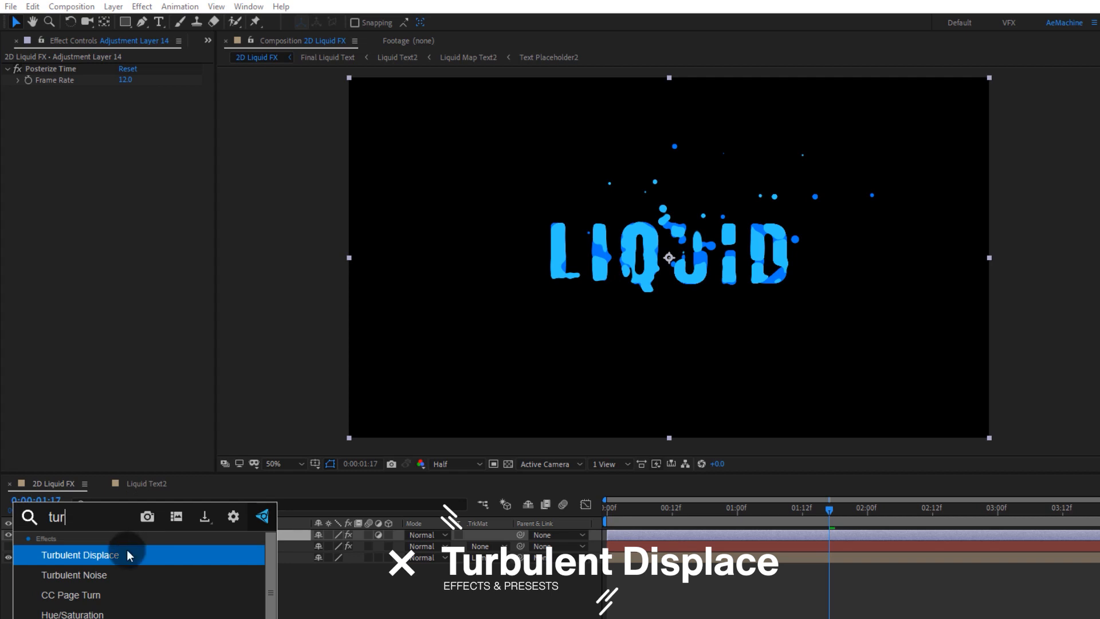
click(113, 555)
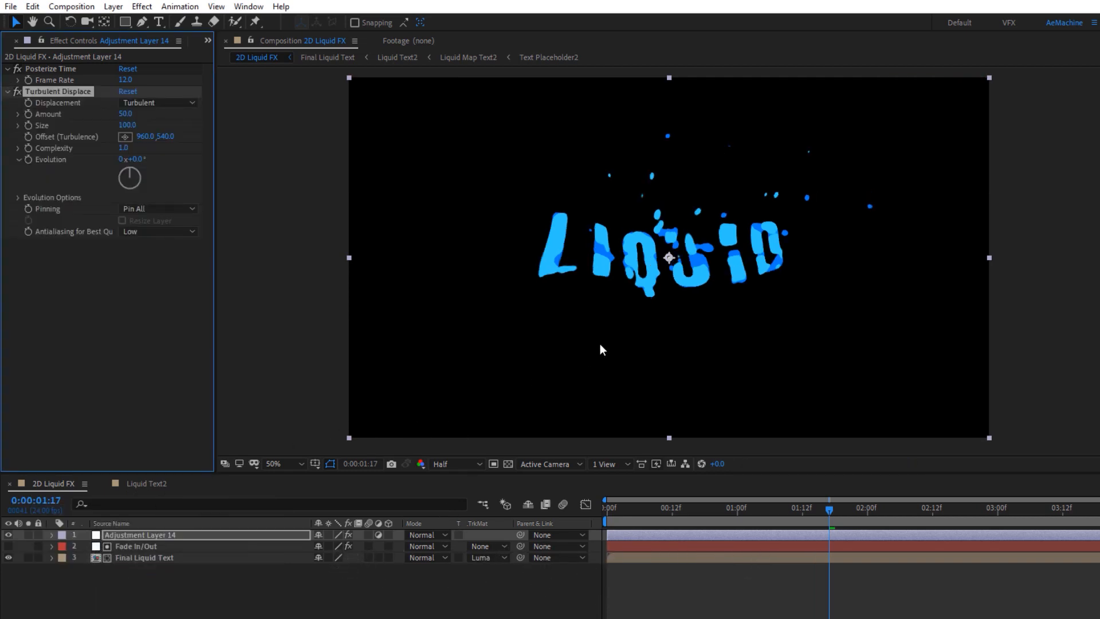
key(space)
drag(592, 343, 418, 344)
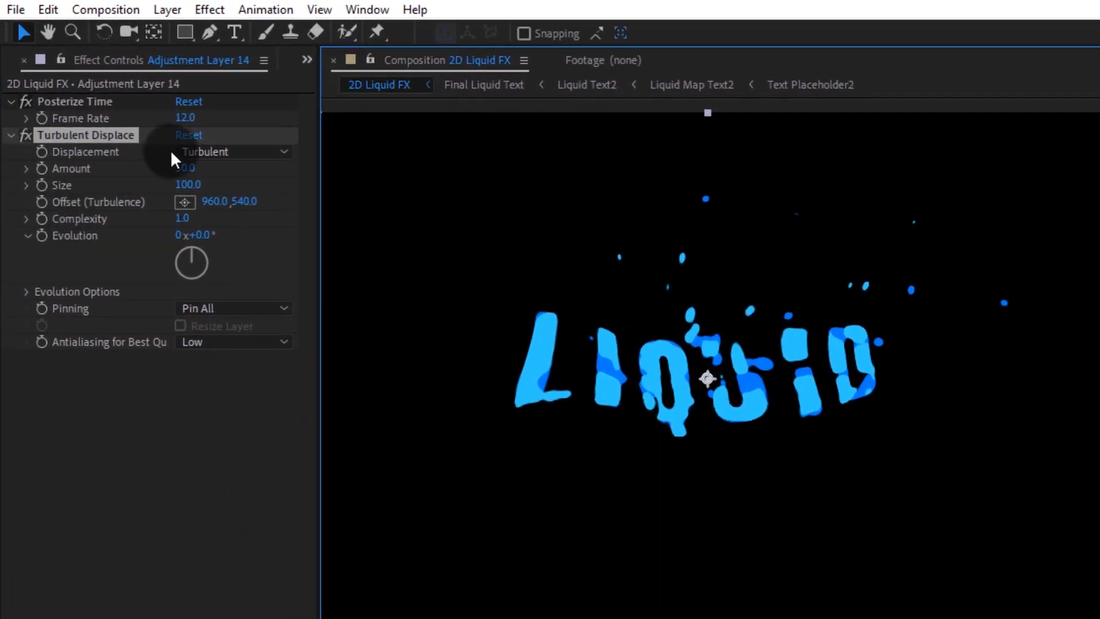
Step: Set Turbulent Displace Amount to 20 and Size to 30
click(133, 121)
text(20)
click(236, 173)
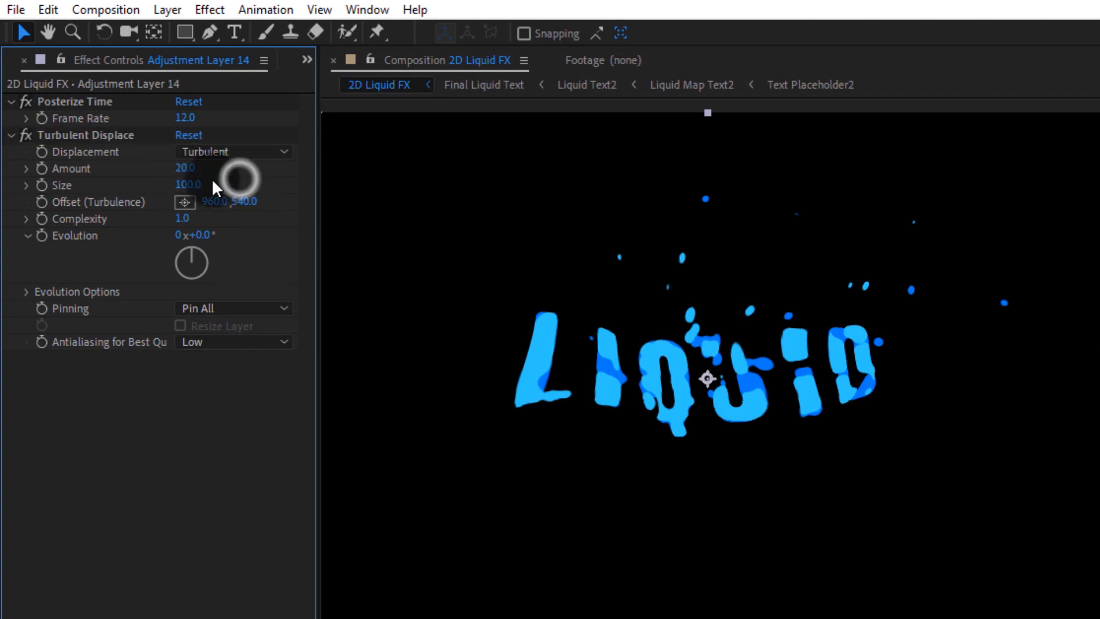
click(188, 184)
text(30)
click(231, 182)
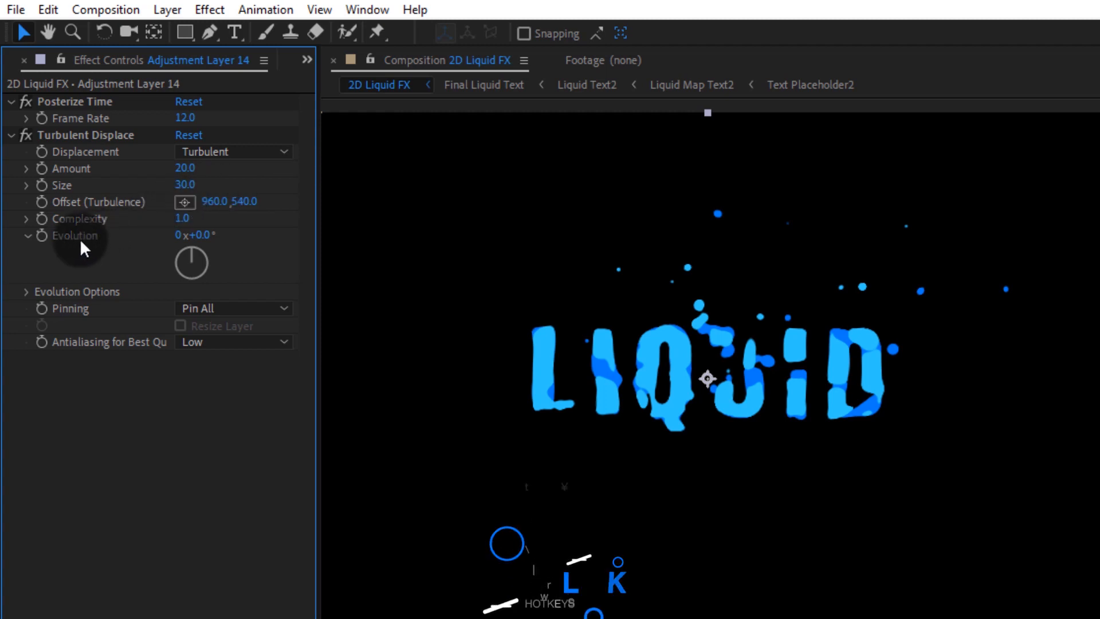
Step: Give the Turbulent Displace Evolution the expression posterizeTime(12); time*100
alt+click(43, 236)
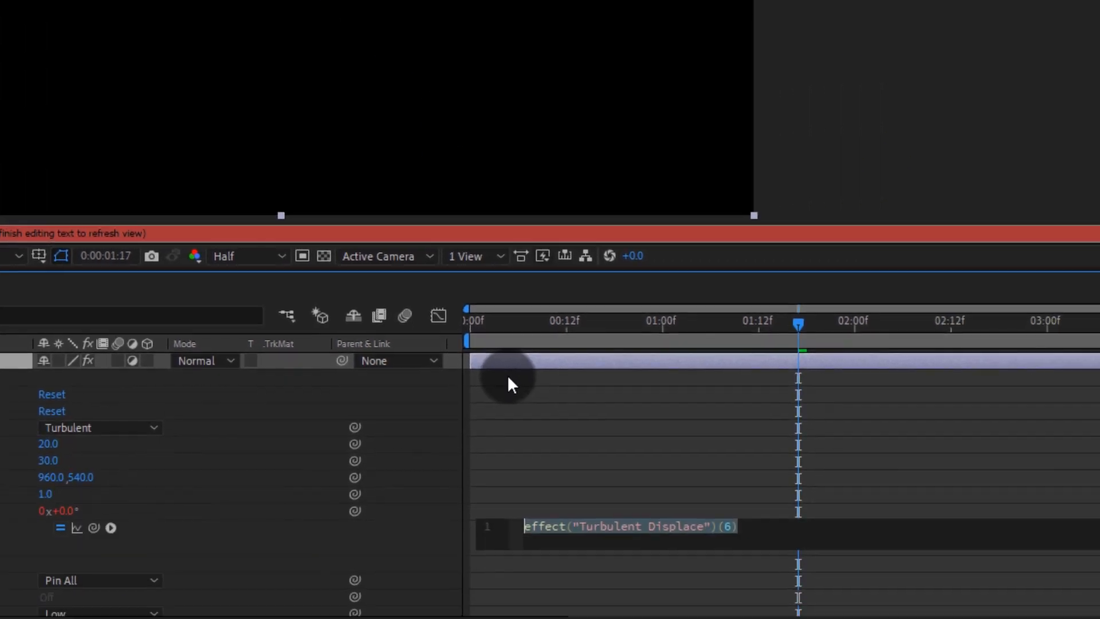
text(poste)
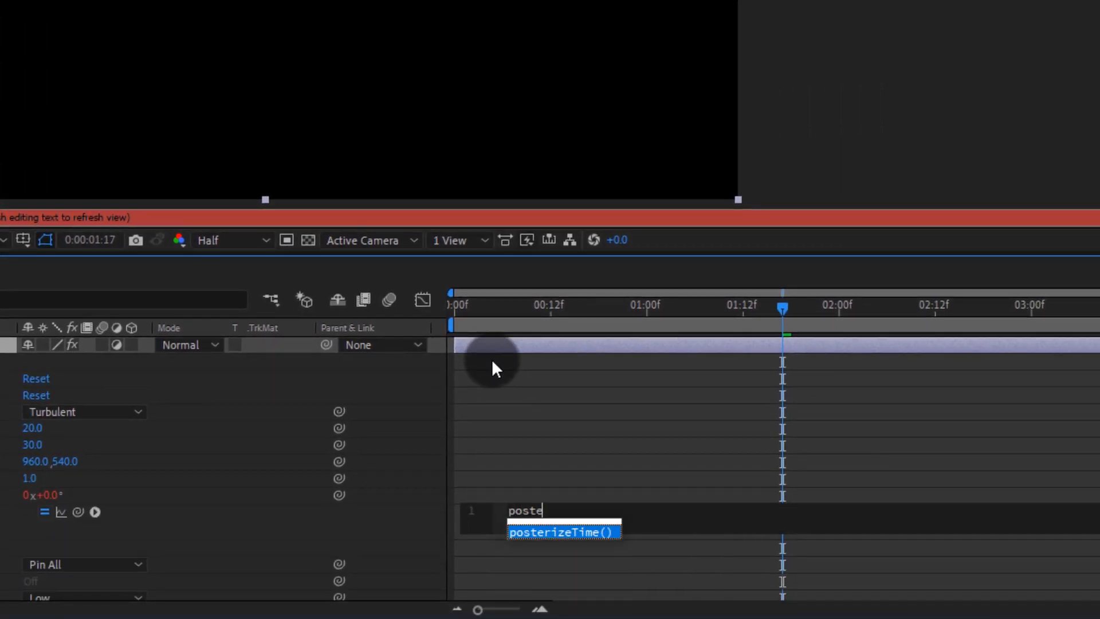
key(Return)
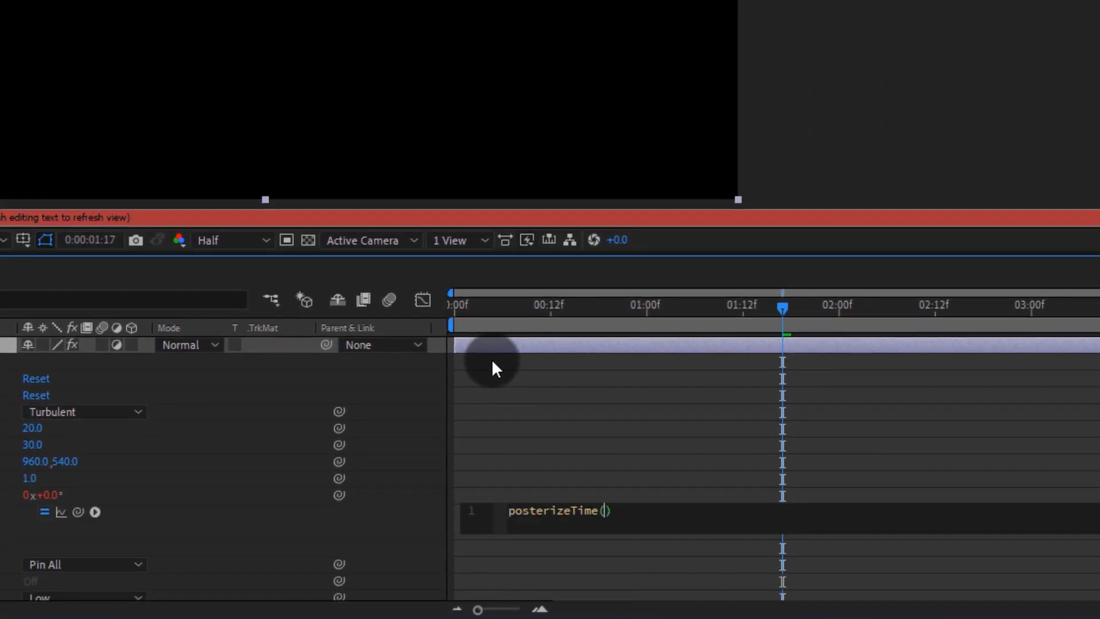
text(12)
key(Return)
text(ti)
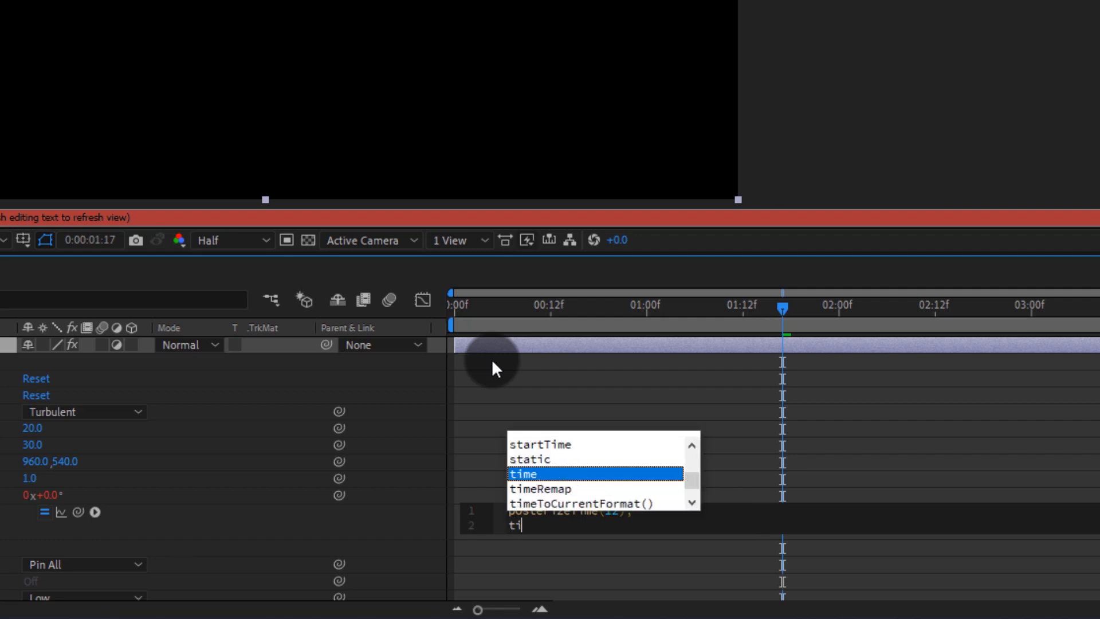
text(me*100)
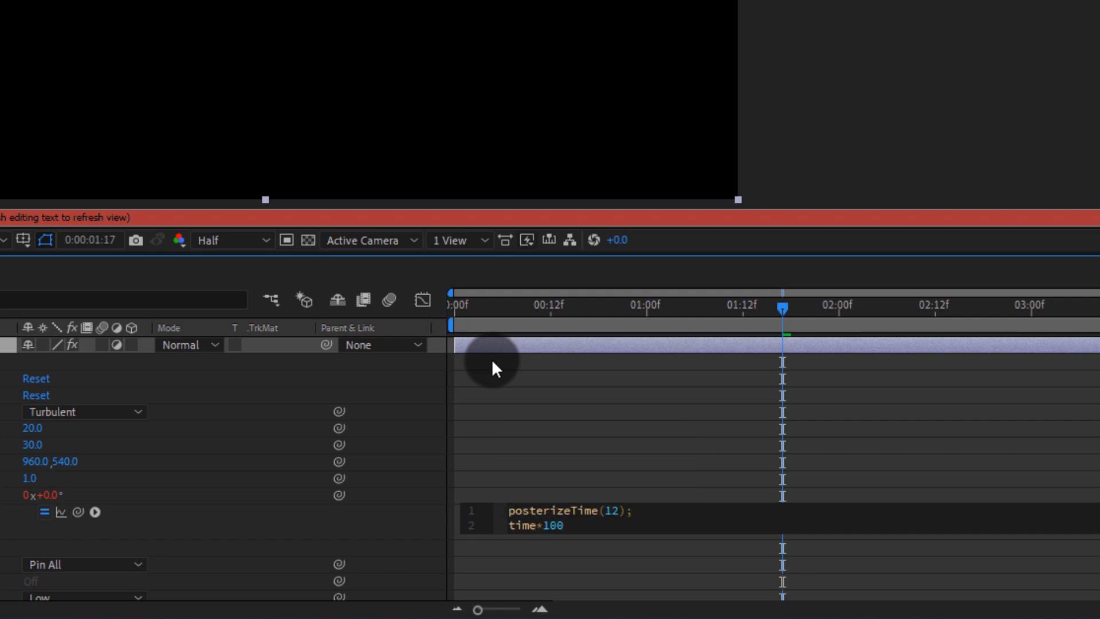
click(491, 359)
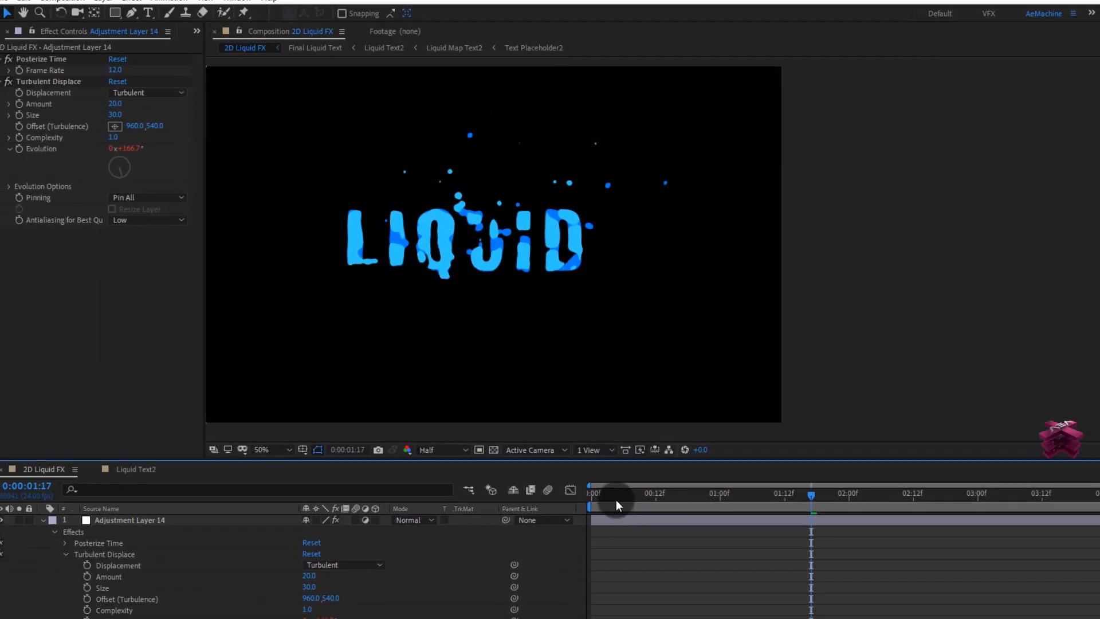
Step: Preview the posterized turbulent liquid text animation from the start
drag(616, 500, 582, 508)
key(space)
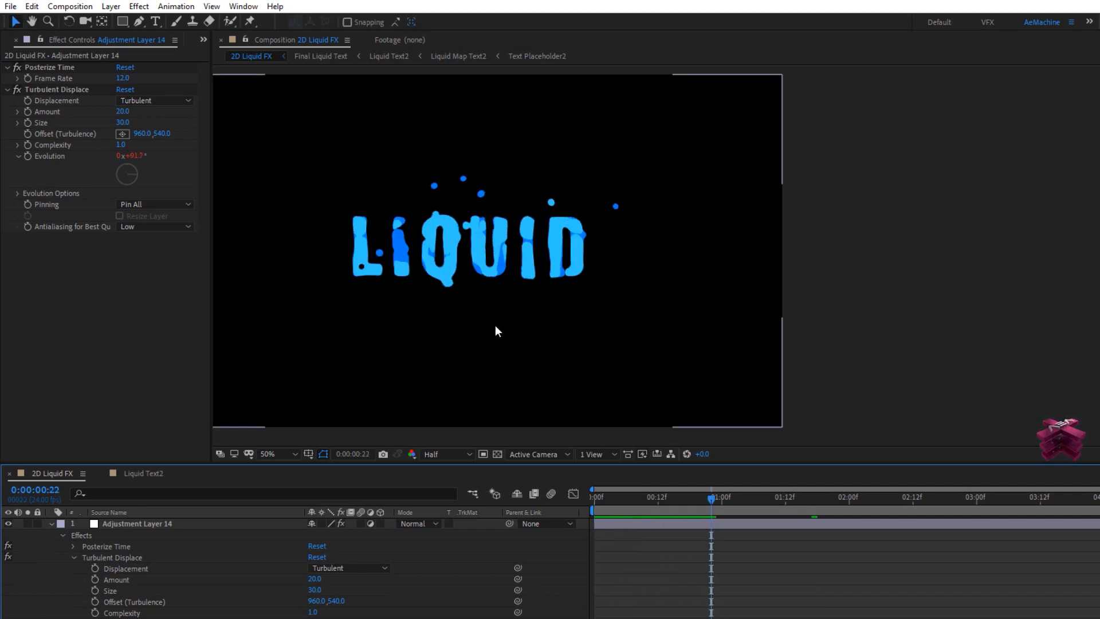
drag(496, 326, 680, 327)
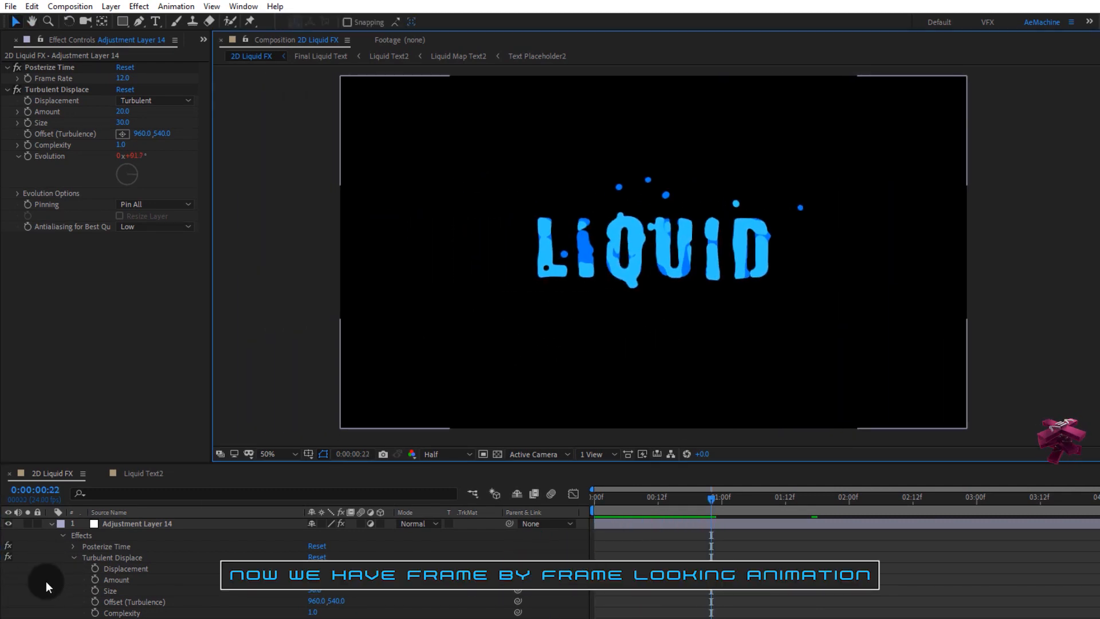
click(51, 524)
click(130, 571)
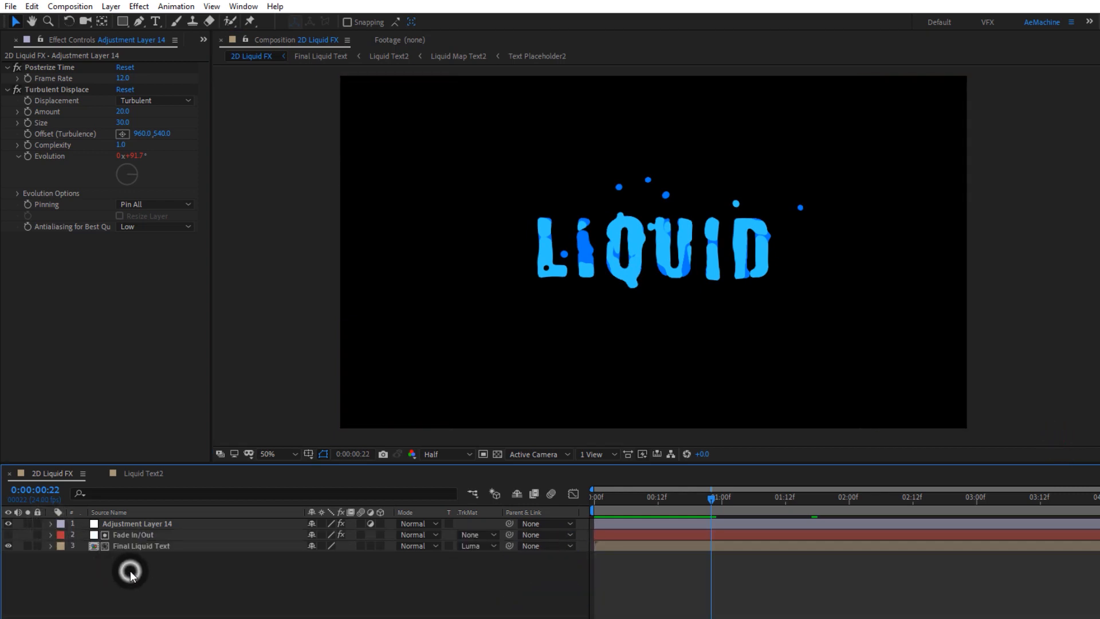
click(6, 40)
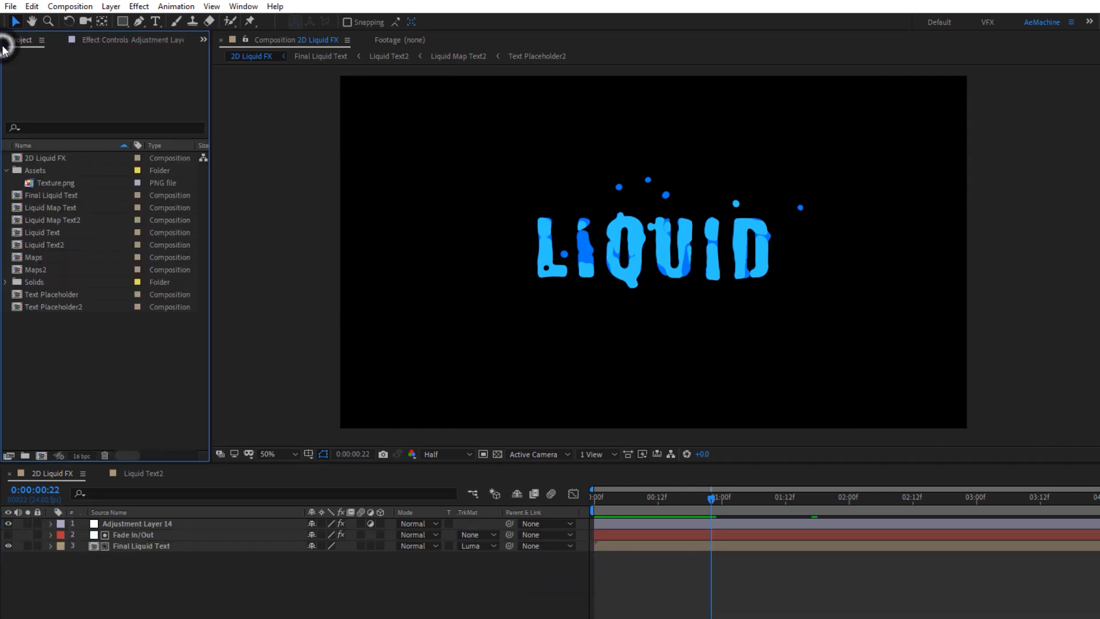
Step: Add the Texture.png image from the Assets folder as a layer in the composition
click(46, 181)
drag(64, 184, 132, 519)
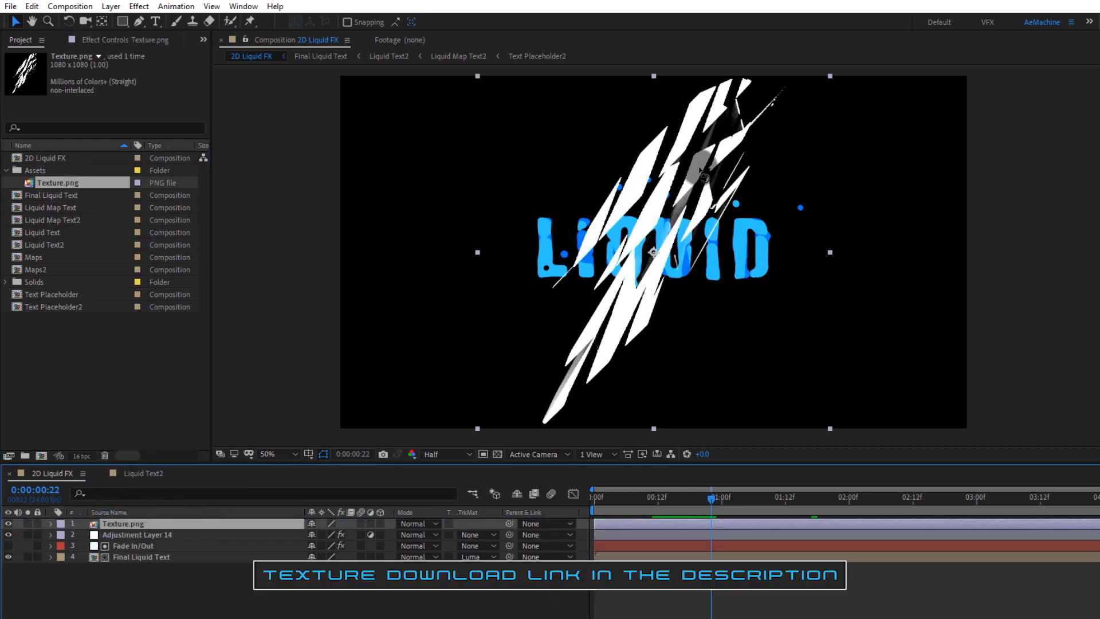
Step: Rotate the texture layer to a near-horizontal angle and scale it up across the text
key(w)
drag(718, 157, 734, 265)
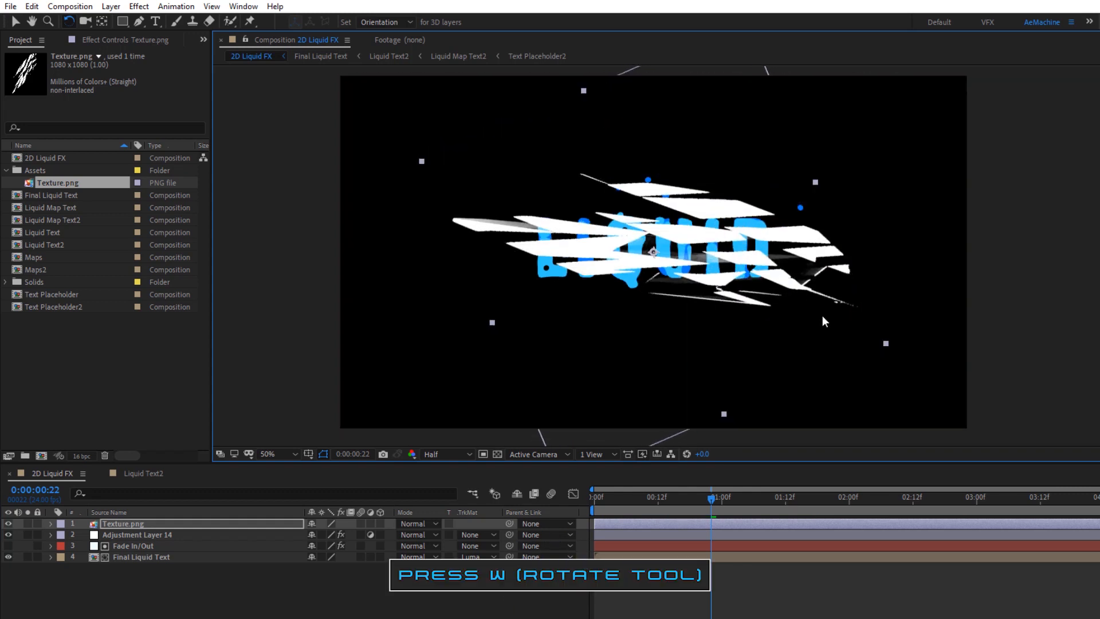
key(v)
drag(886, 343, 938, 372)
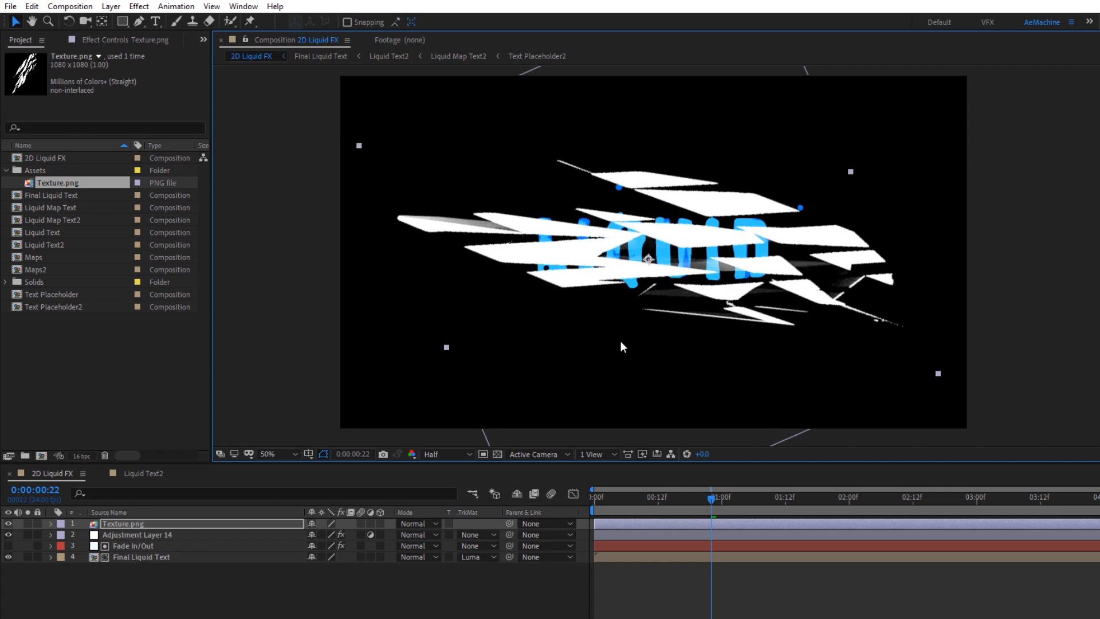
Step: Animate the texture layer's Position with random keyframes every two frames from the start to frame 12
click(602, 497)
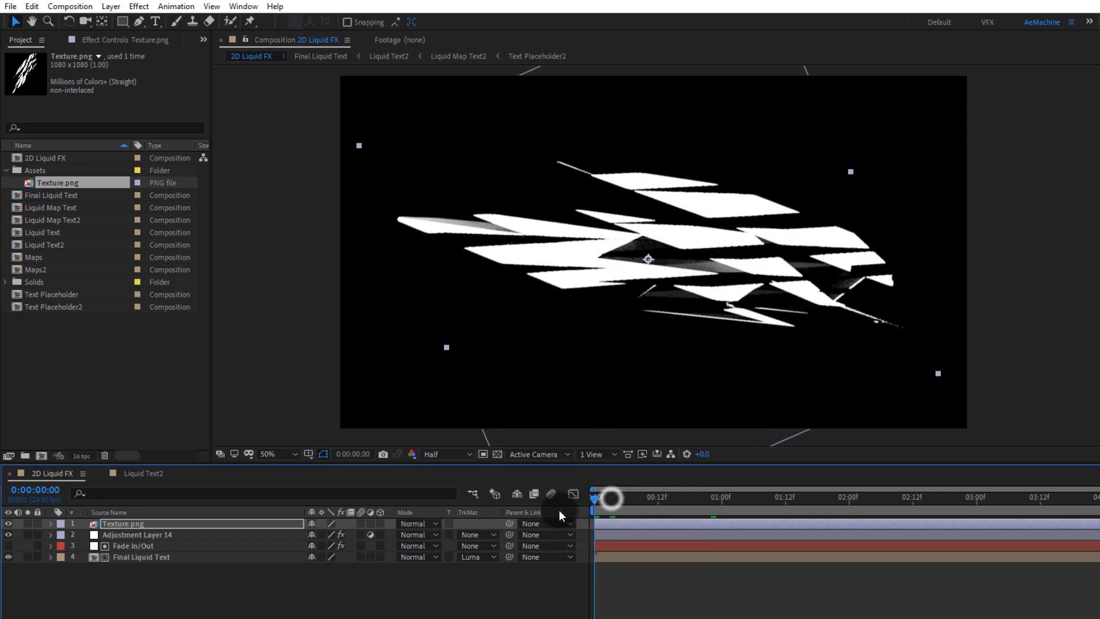
click(122, 524)
key(p)
click(84, 535)
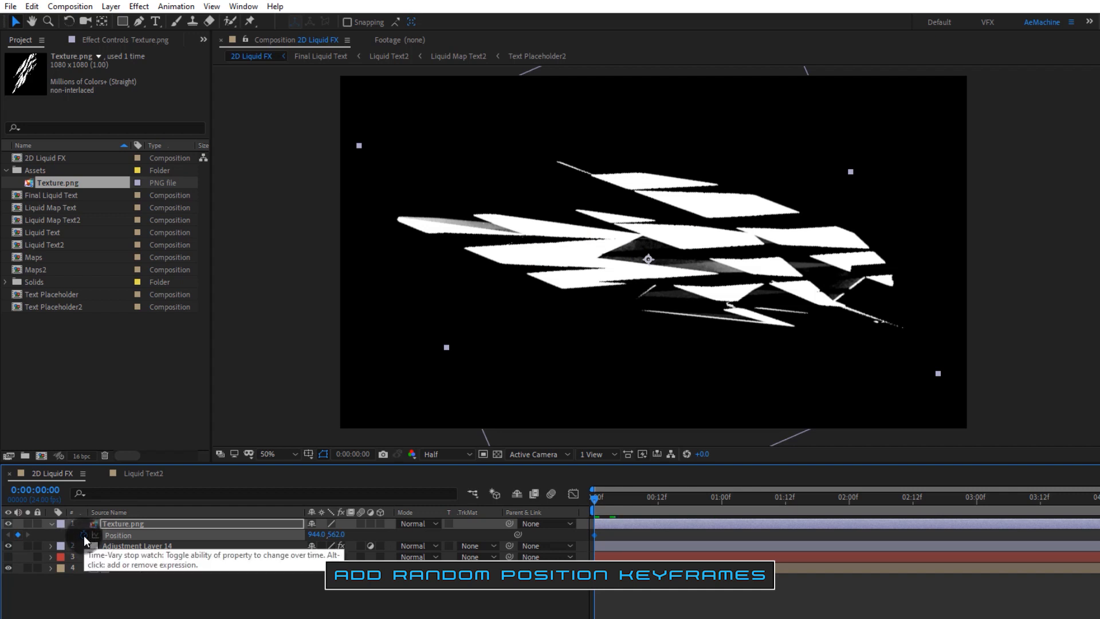
key(Page_Down)
key(Page_Down)
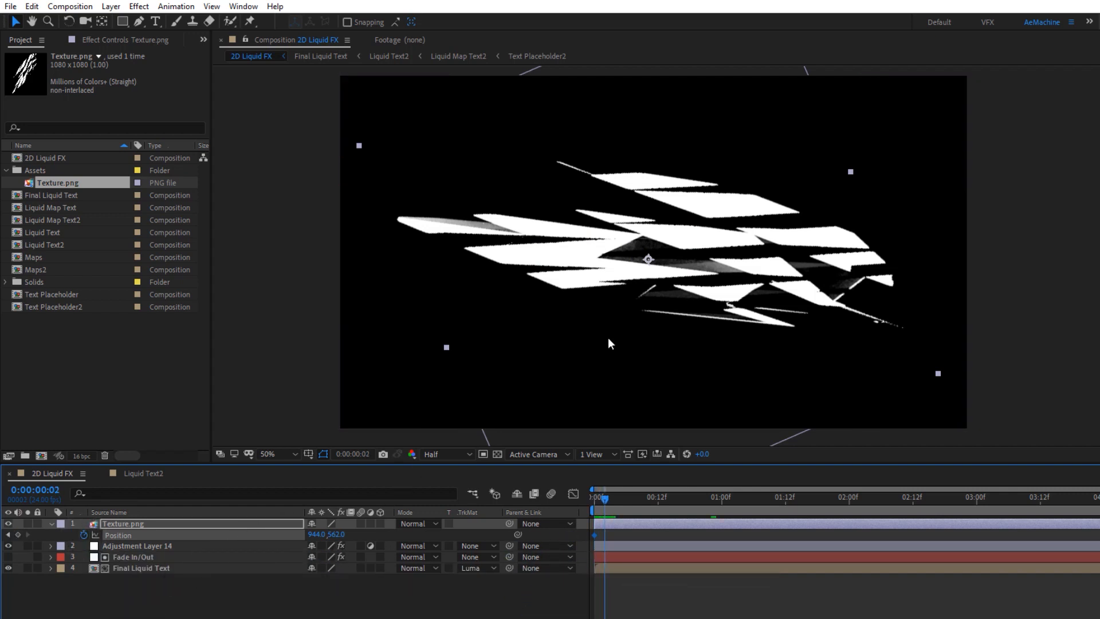
drag(751, 262, 753, 304)
key(Page_Down)
key(Page_Down)
key(Page_Down)
key(Page_Down)
key(Page_Down)
key(Page_Down)
key(Page_Down)
key(Page_Down)
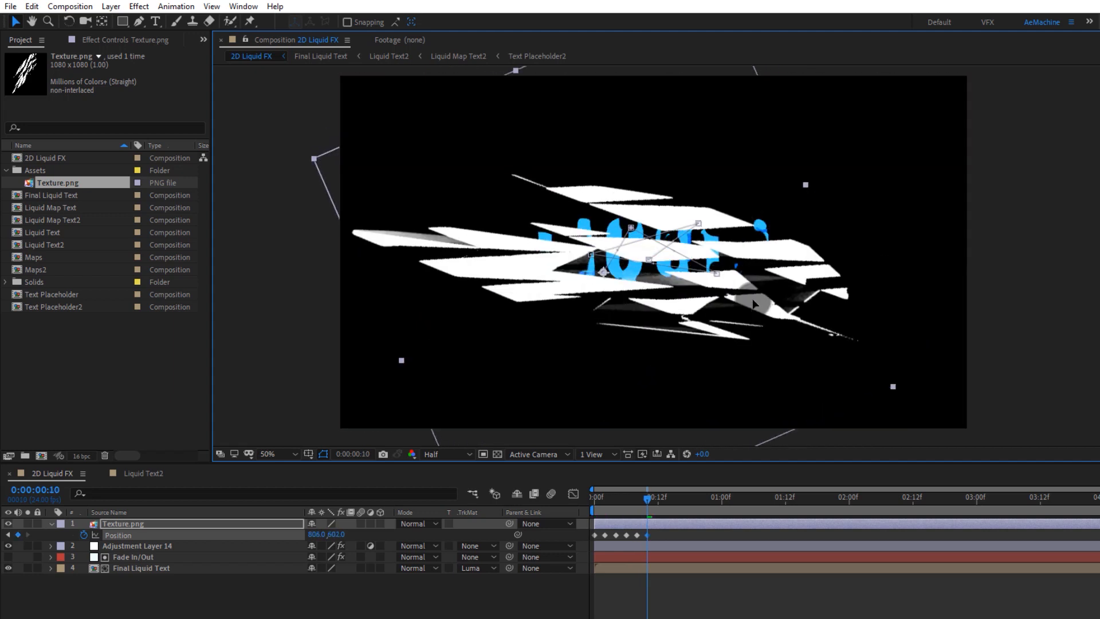
key(Page_Down)
key(Page_Down)
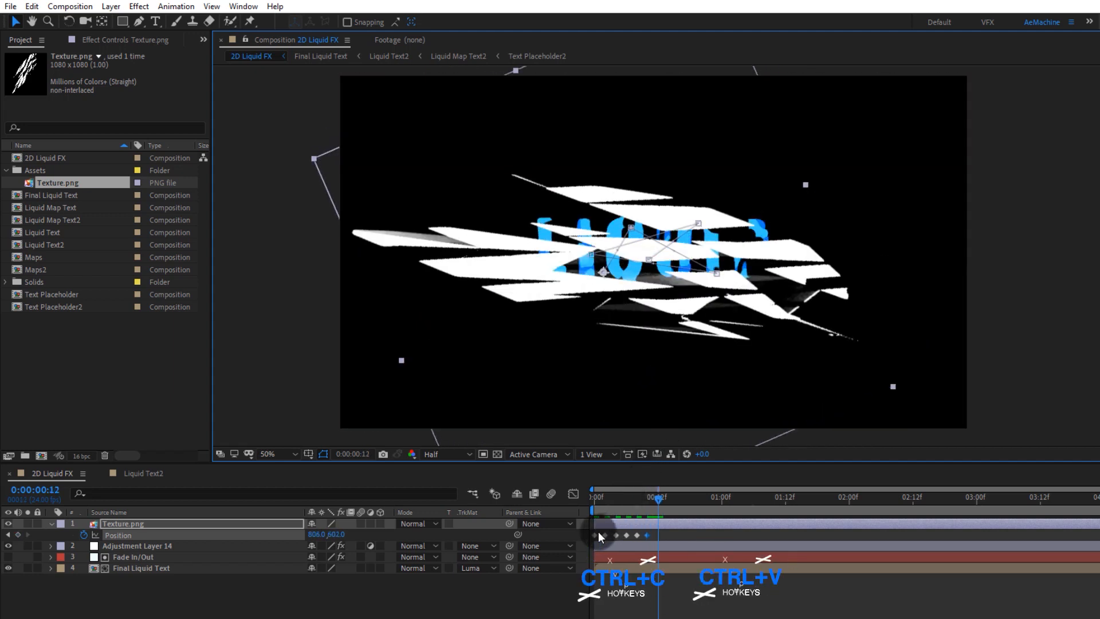
Step: Copy the first Position keyframe and paste it at frame 12
click(594, 536)
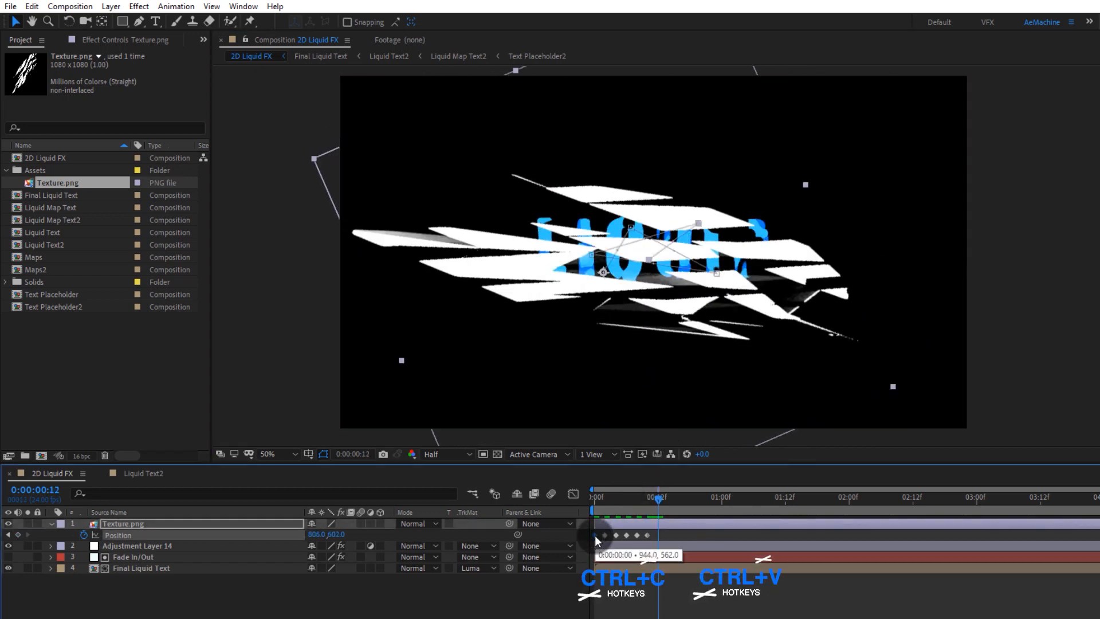
key(ctrl+c)
key(ctrl+v)
Step: Select all the Position keyframes and convert them to hold keyframes
drag(680, 534, 587, 539)
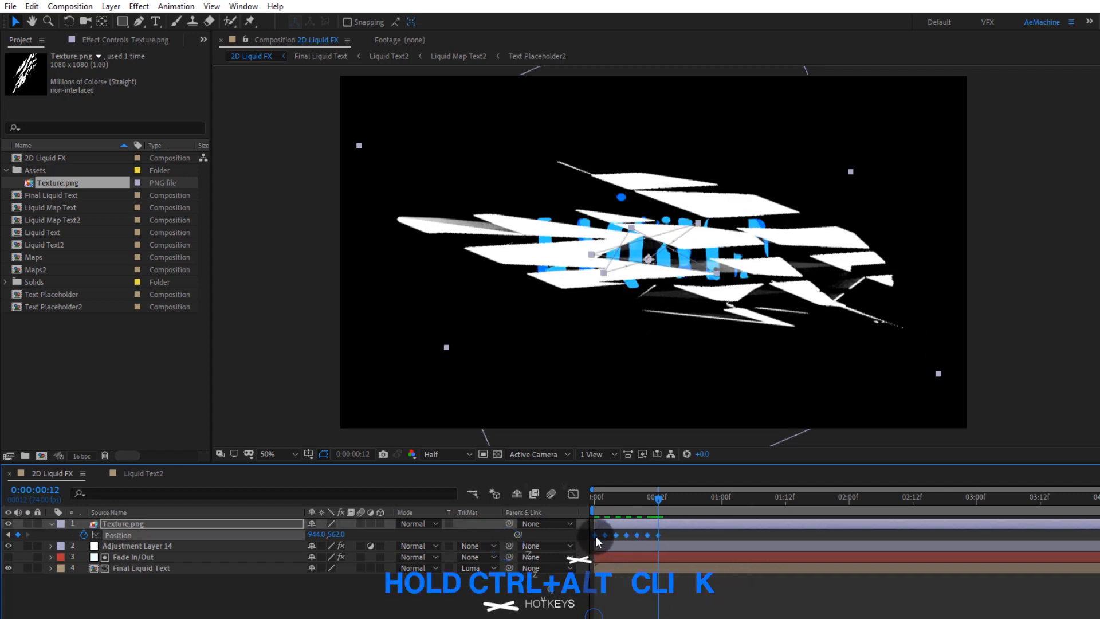
ctrl+alt+click(595, 535)
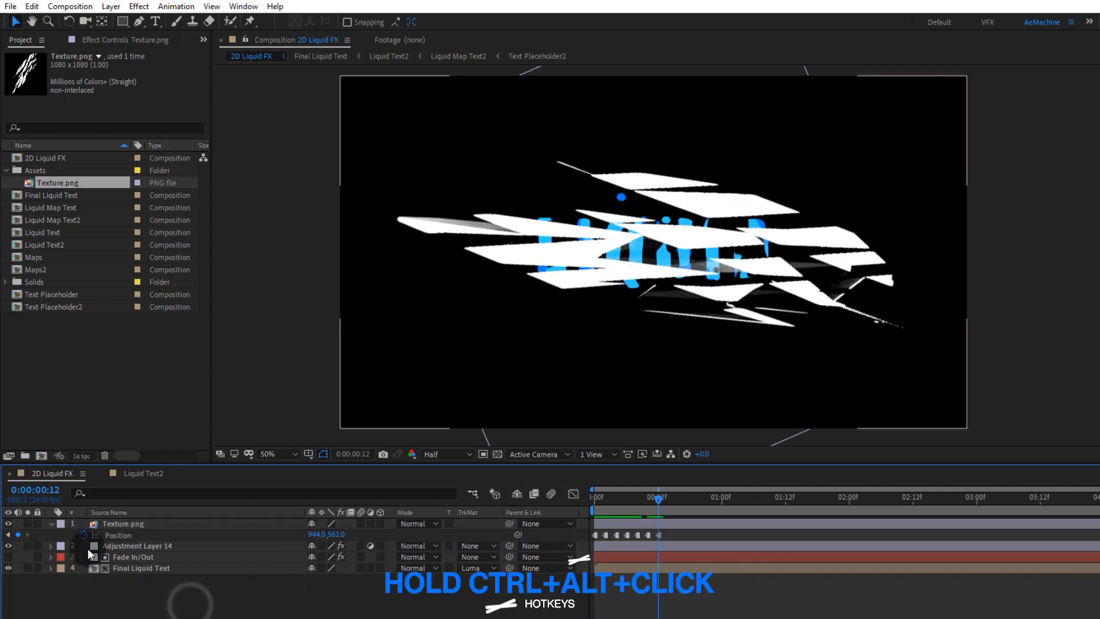
Step: Add a loopOut() expression to the texture layer's Position
alt+click(83, 534)
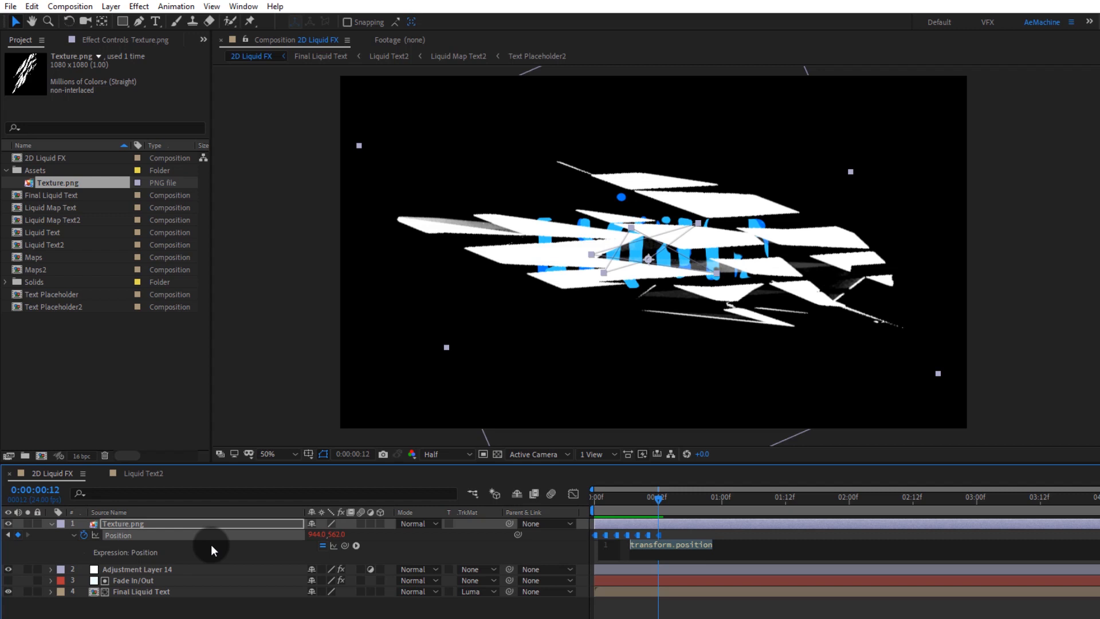
text(loop)
key(Down)
key(Return)
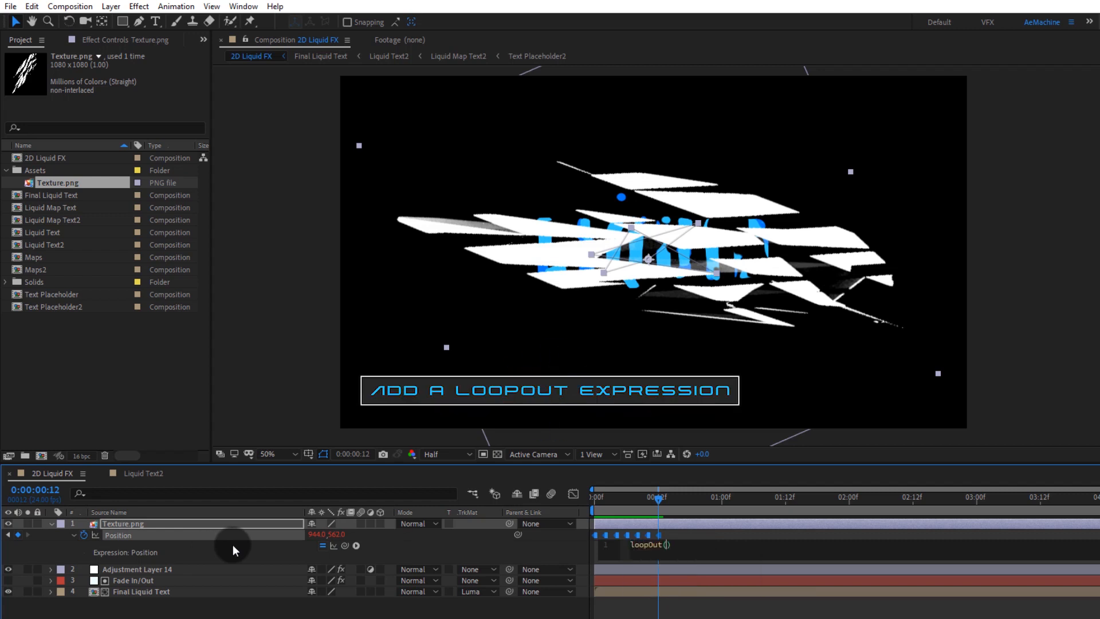
click(246, 604)
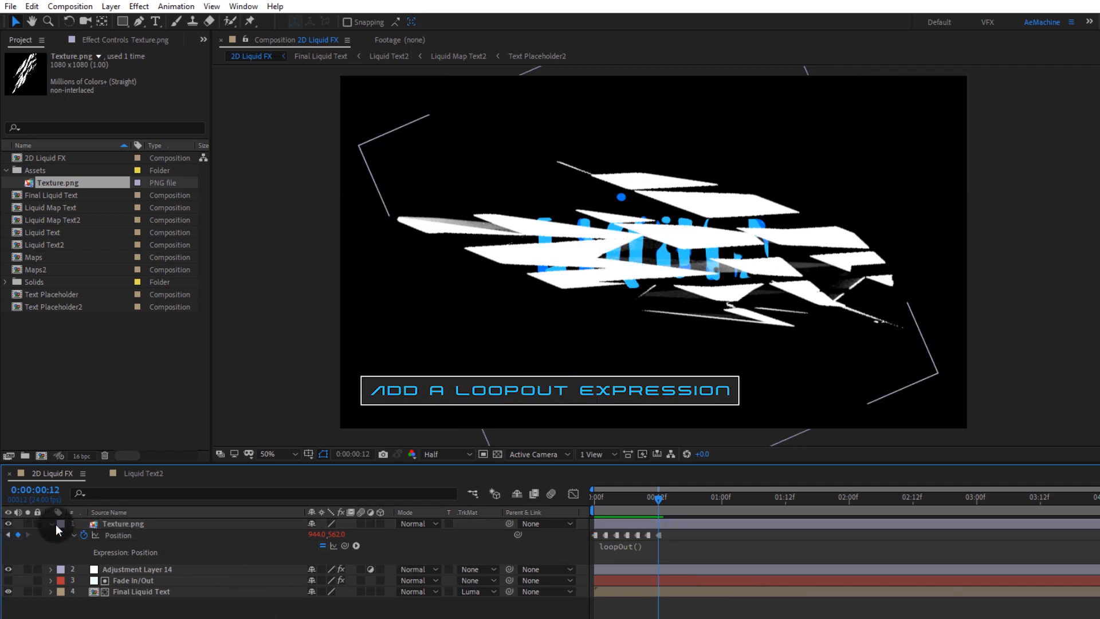
Step: Set the texture layer's Opacity to 20%
click(122, 524)
key(t)
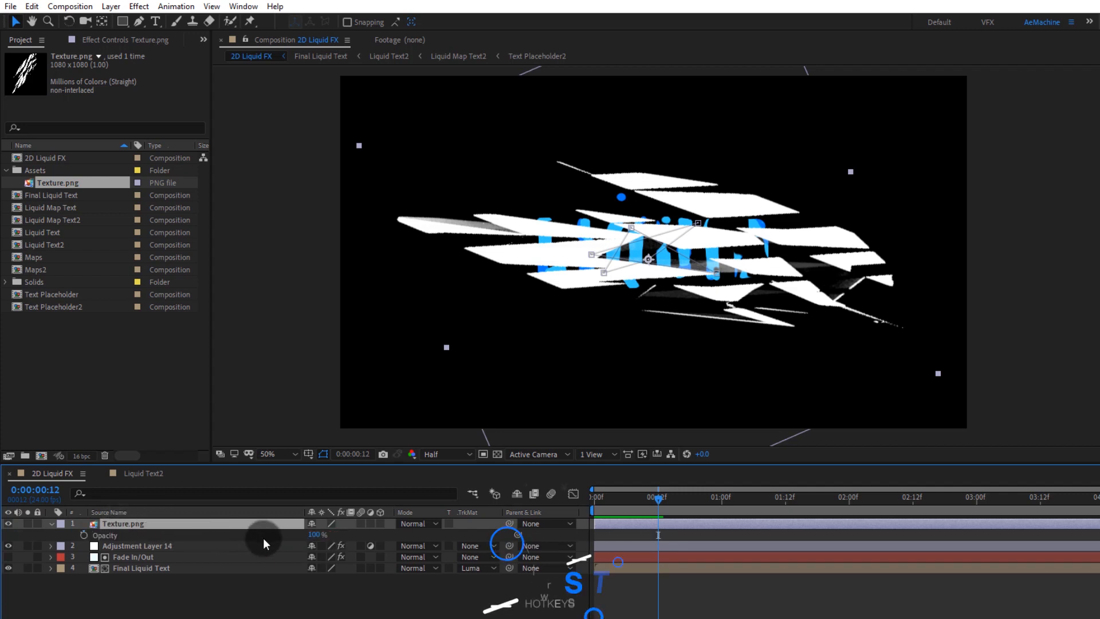
click(315, 534)
text(20)
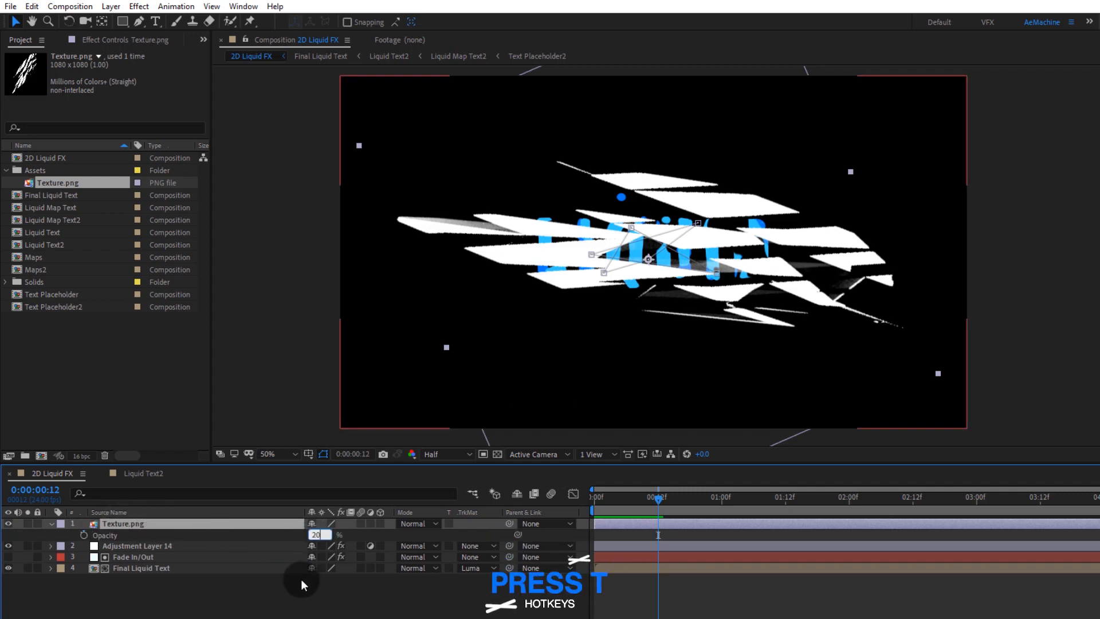
click(302, 585)
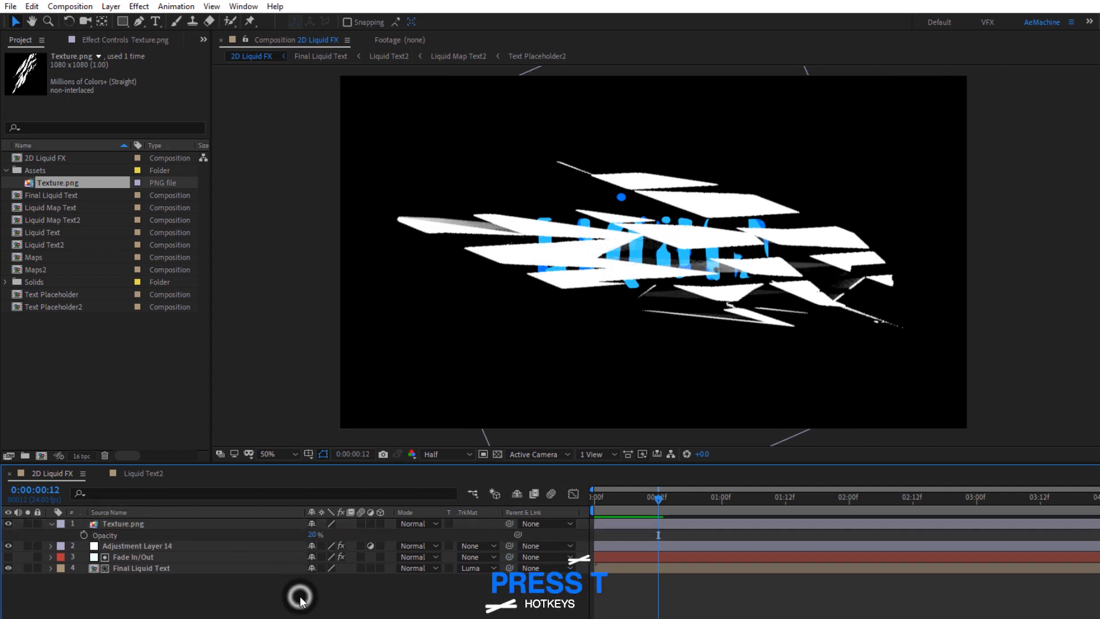
Step: Enable Preserve Underlying Transparency on the texture layer so it shows only inside the text
click(451, 523)
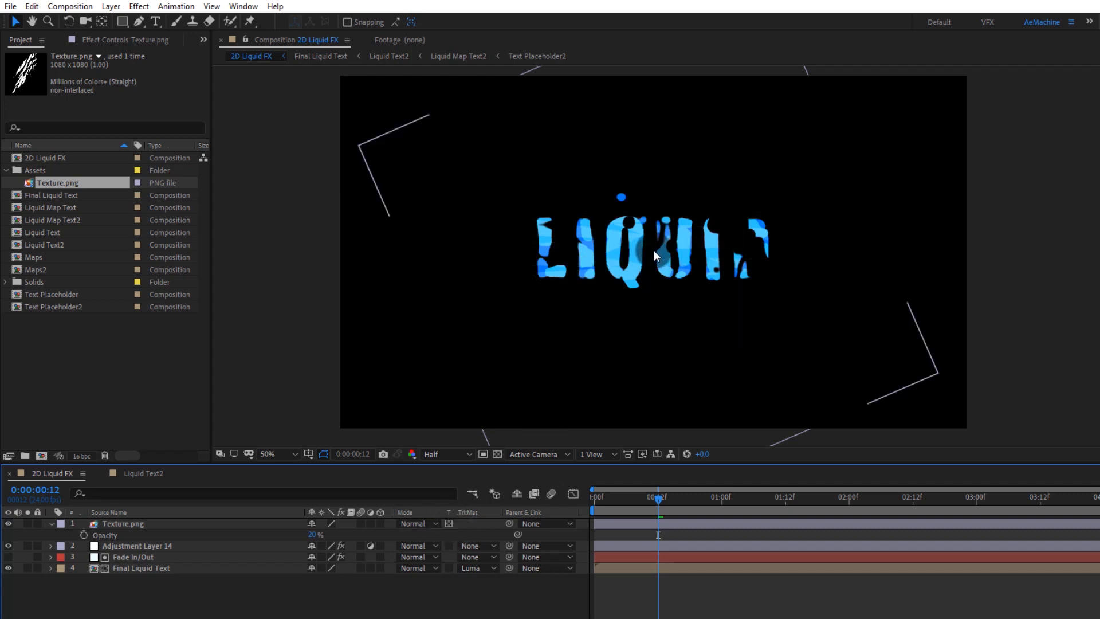
scroll(655, 250, up, 2)
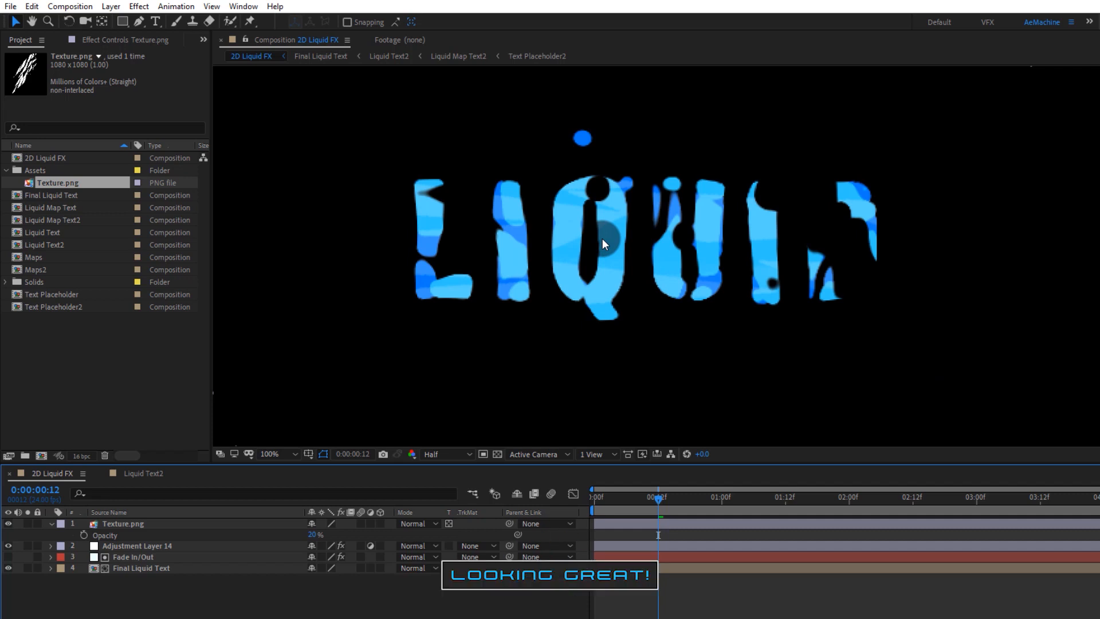
scroll(603, 238, down, 2)
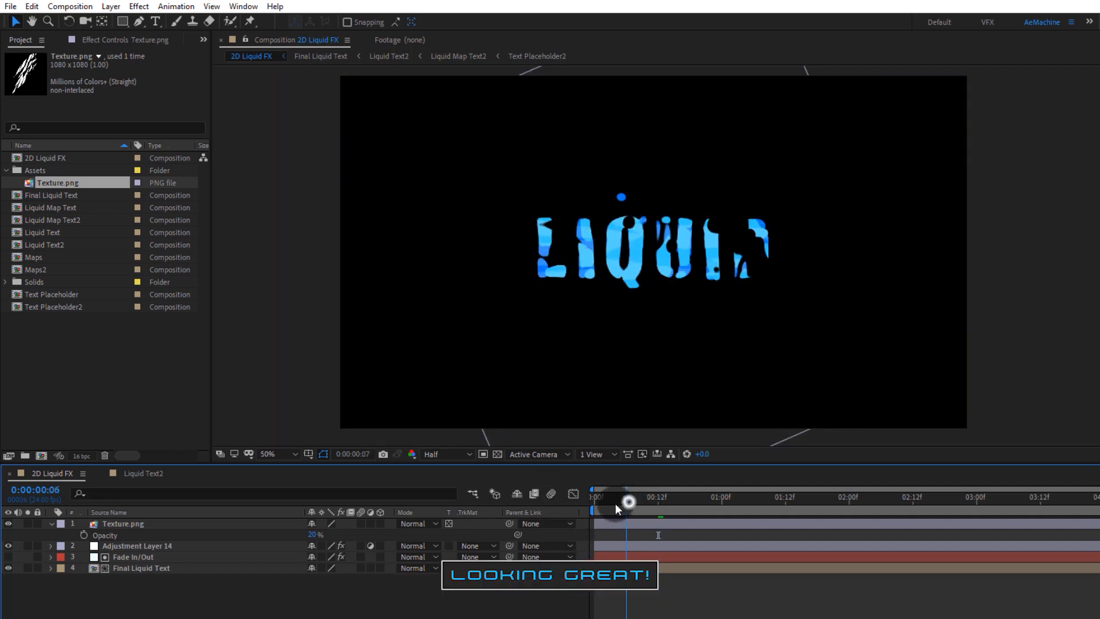
Step: Preview the textured liquid text animation from the start
click(589, 504)
key(space)
drag(735, 507, 843, 517)
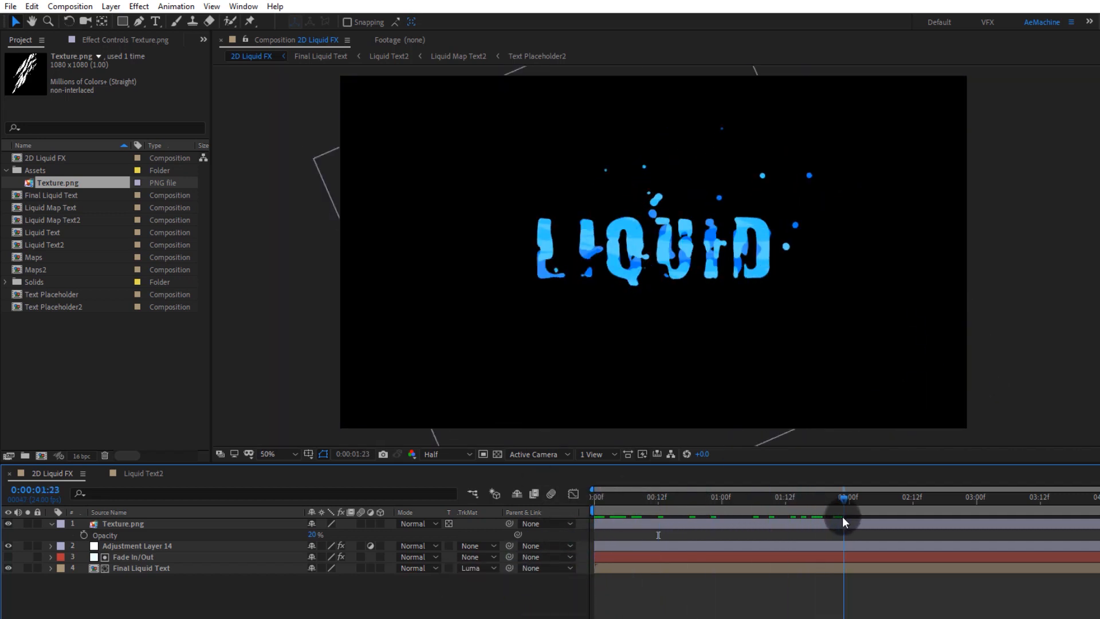
click(176, 600)
Step: Select all layers and precompose them as Final Liquid Text Animation Comp
click(49, 524)
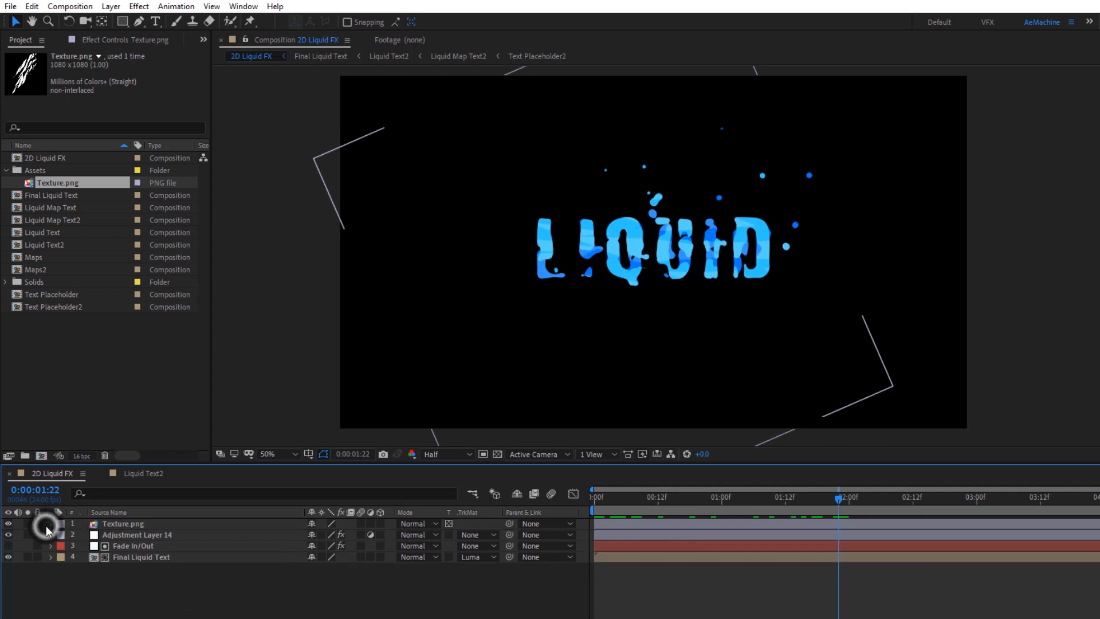
key(ctrl+a)
right_click(140, 548)
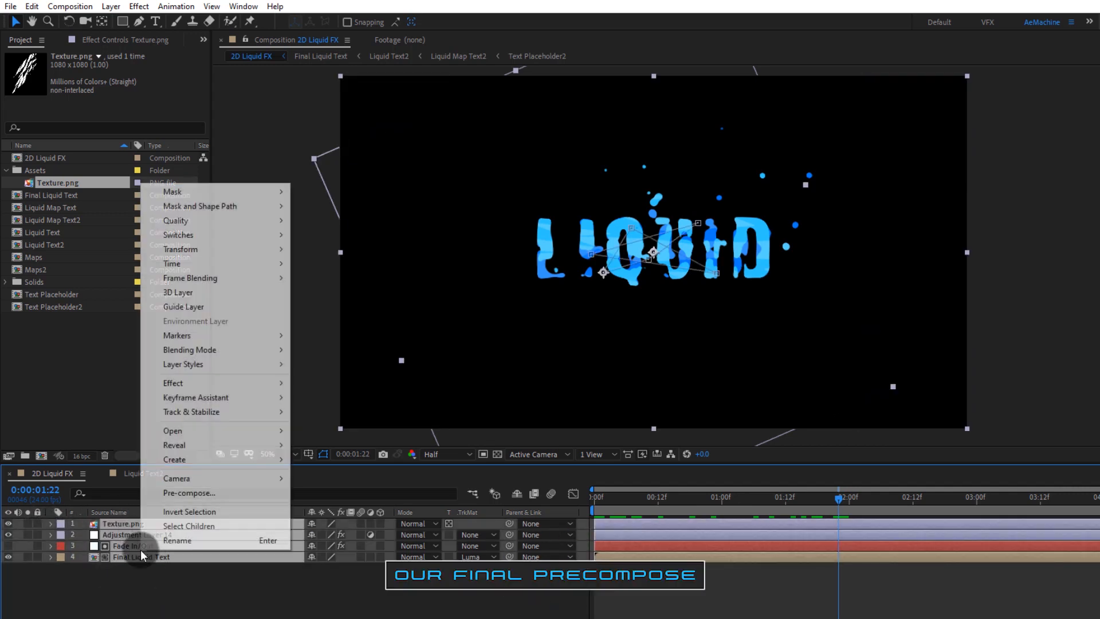
click(184, 496)
text(Final Liquid Text Animation Comp)
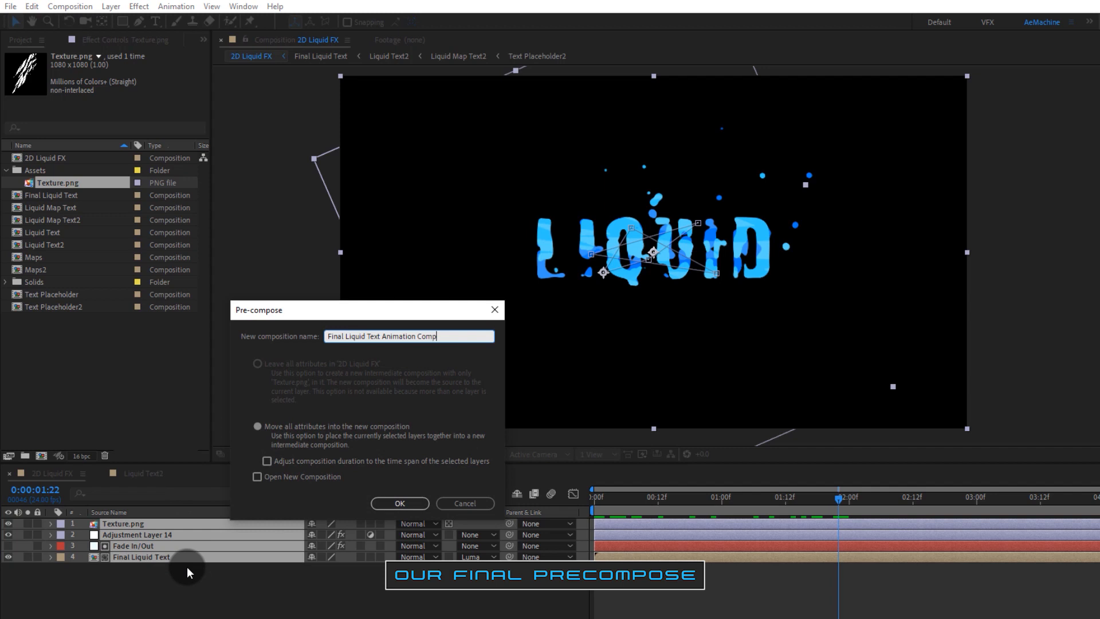
click(401, 503)
Step: Create a new solid named BG with colour EEFFFF
click(90, 553)
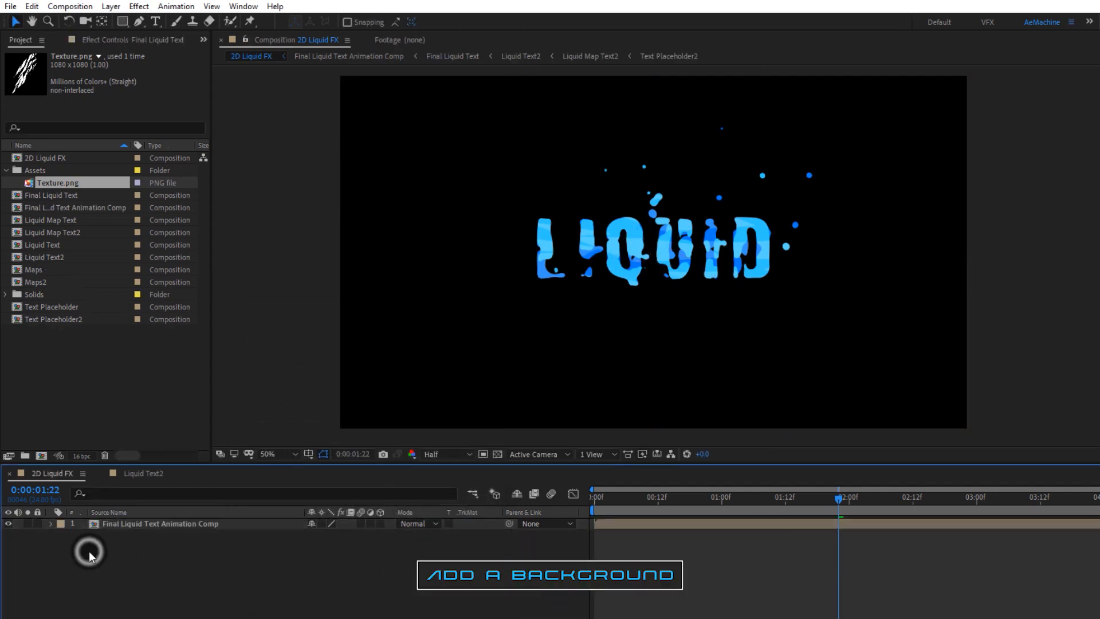
right_click(92, 551)
click(130, 561)
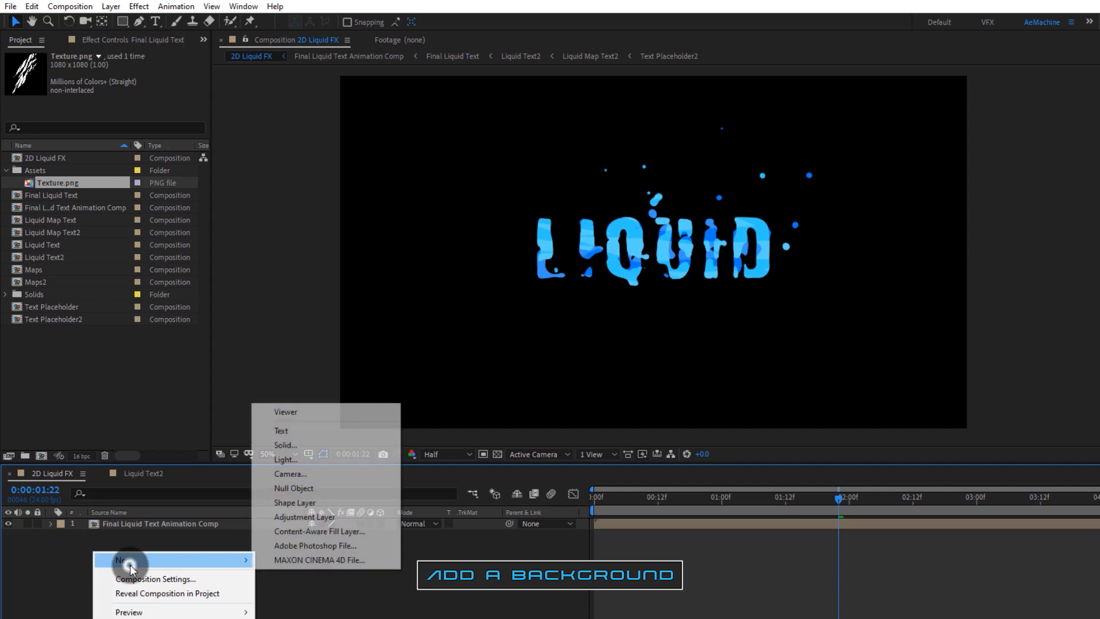
click(327, 450)
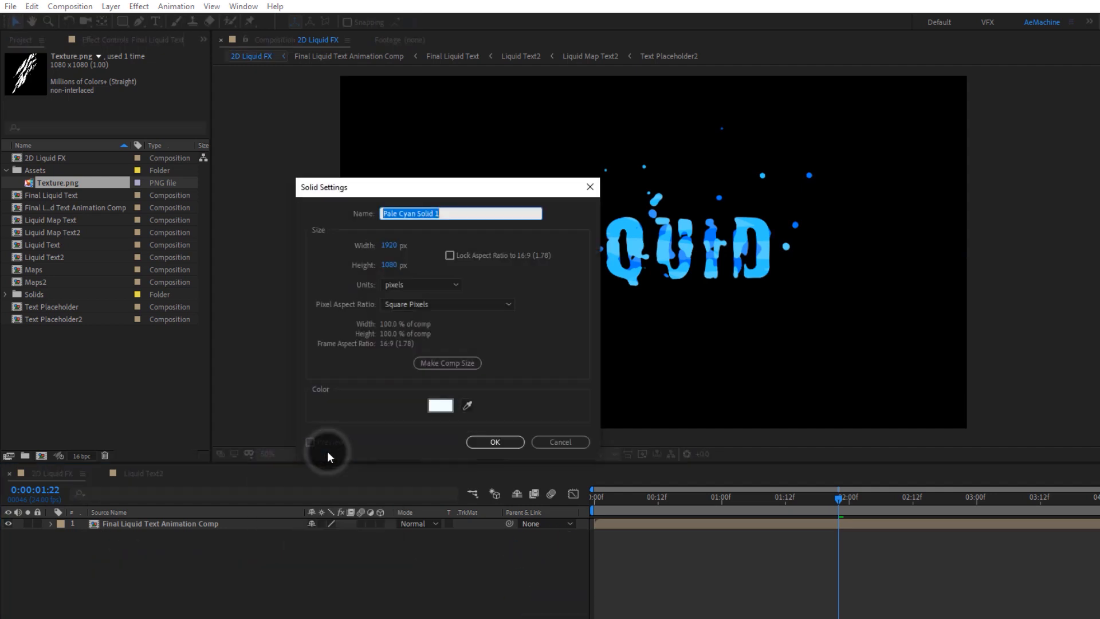
text(BG)
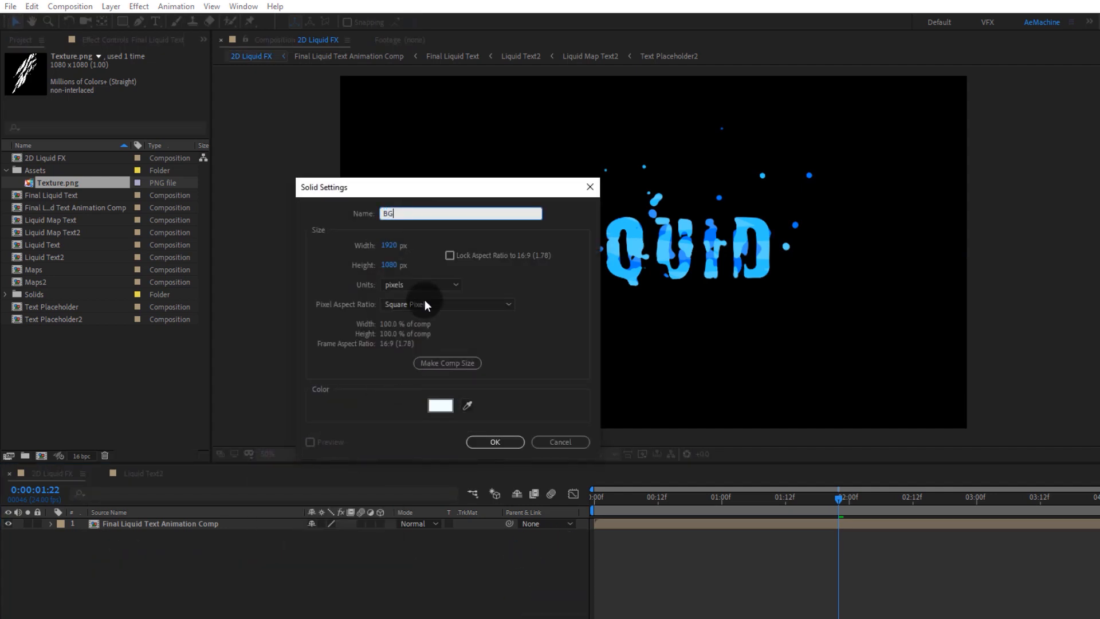
click(440, 406)
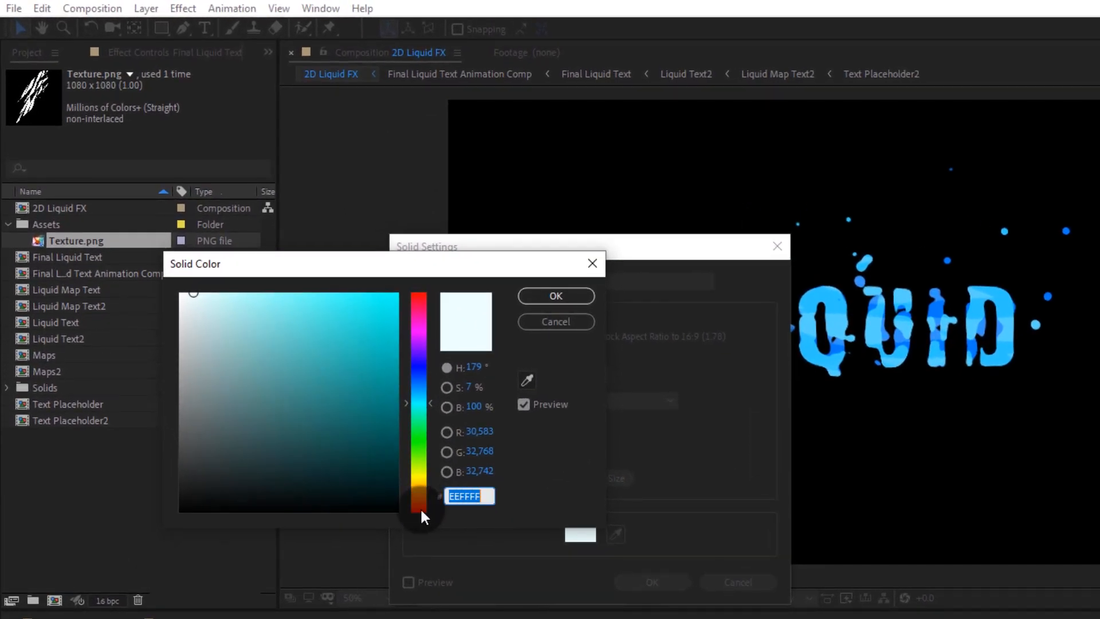
click(557, 297)
click(641, 581)
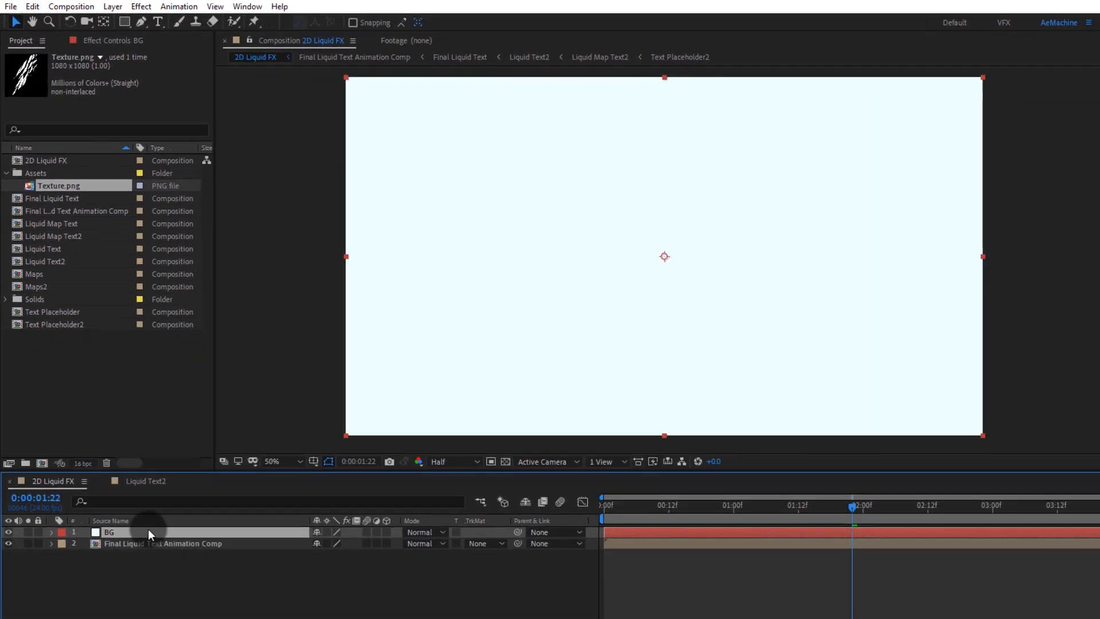
Step: Move the BG layer beneath the Final Liquid Text Animation Comp layer
drag(147, 532, 132, 572)
click(173, 576)
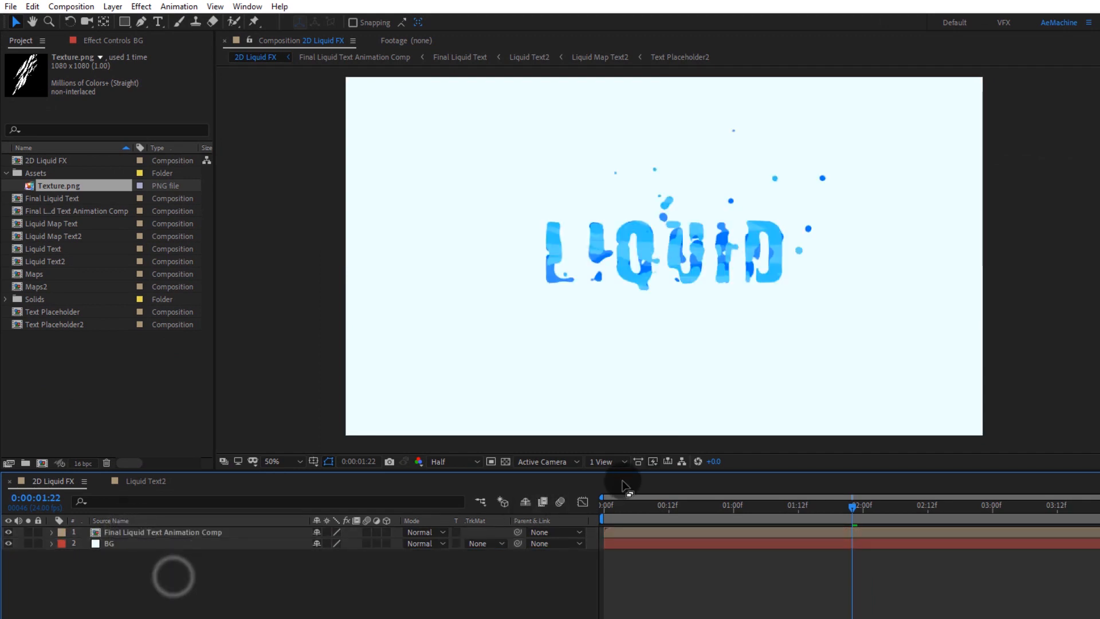
drag(651, 507, 836, 542)
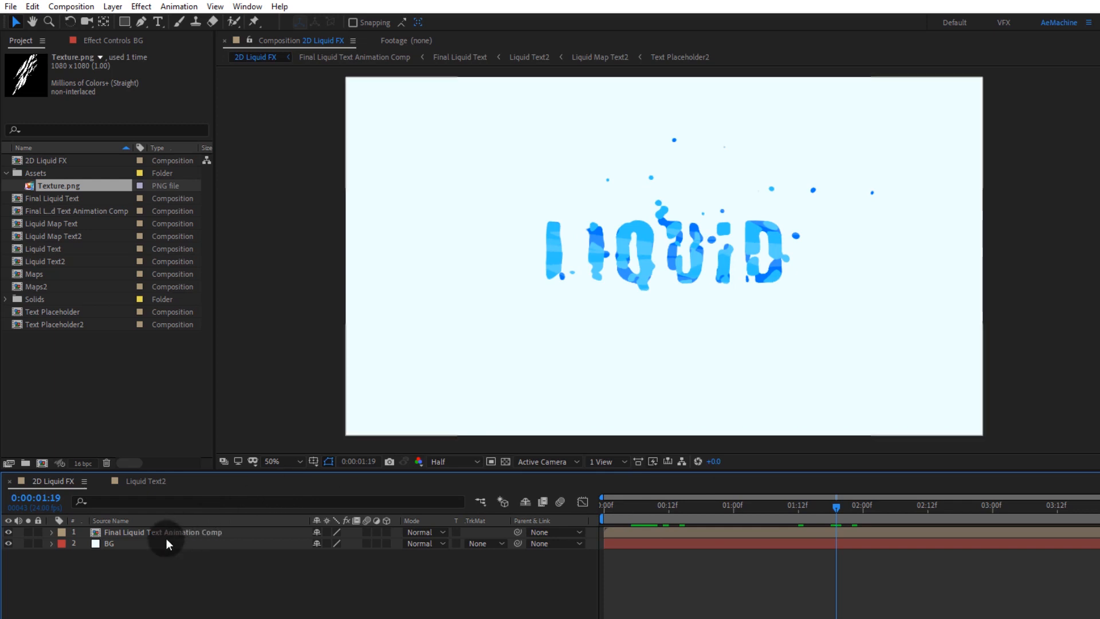
Step: Open the Text Placeholder composition and change its text layer to read TEXT
click(42, 312)
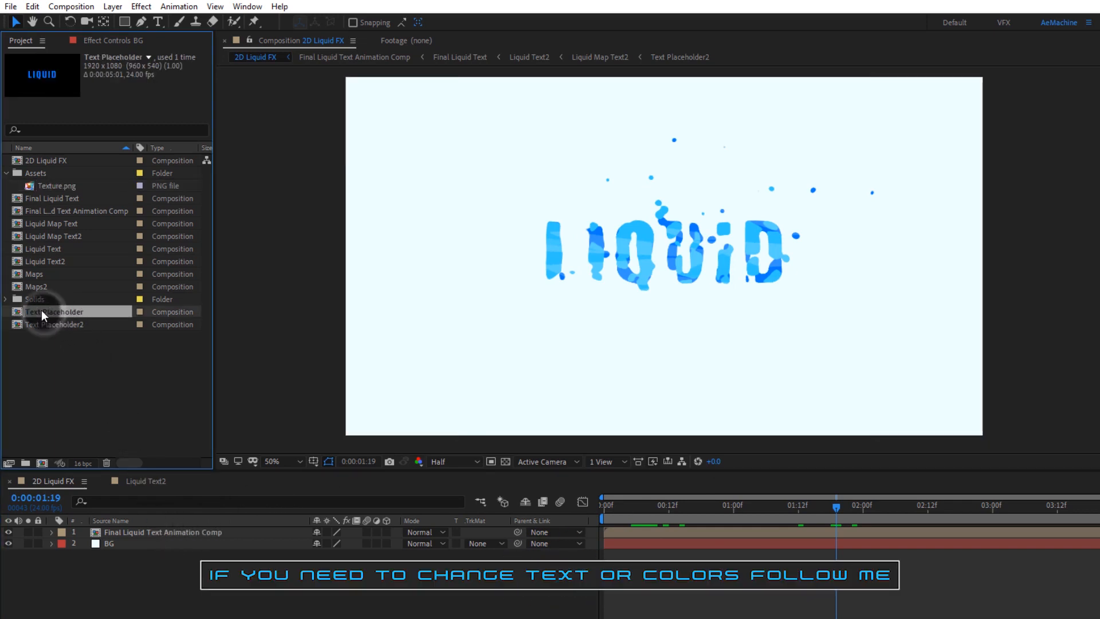
double_click(54, 311)
click(118, 532)
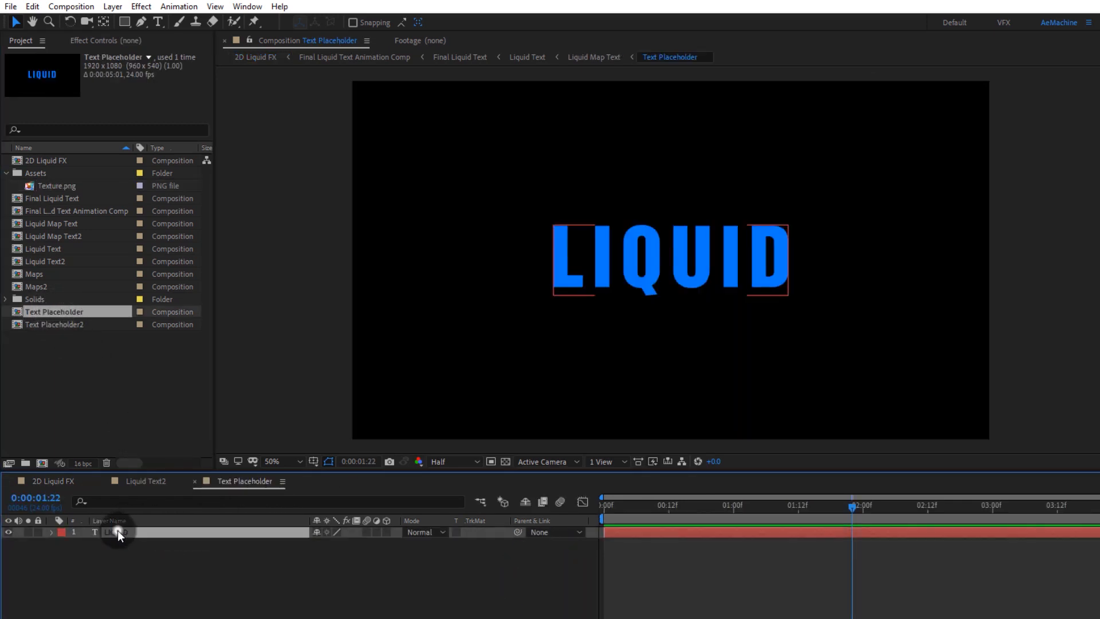
double_click(121, 533)
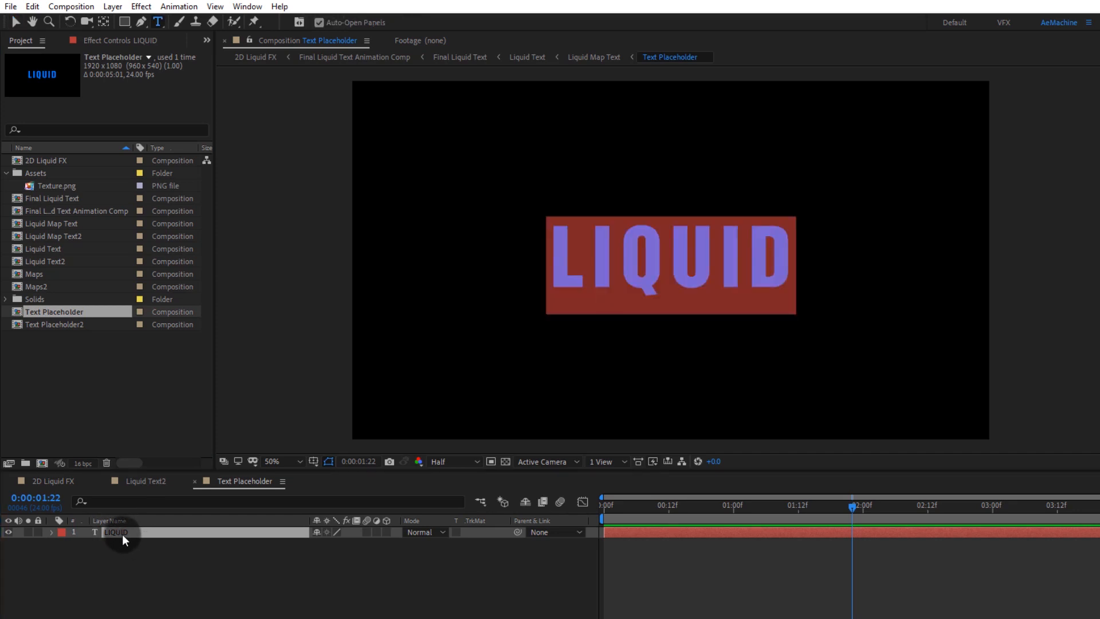
text(TEXT)
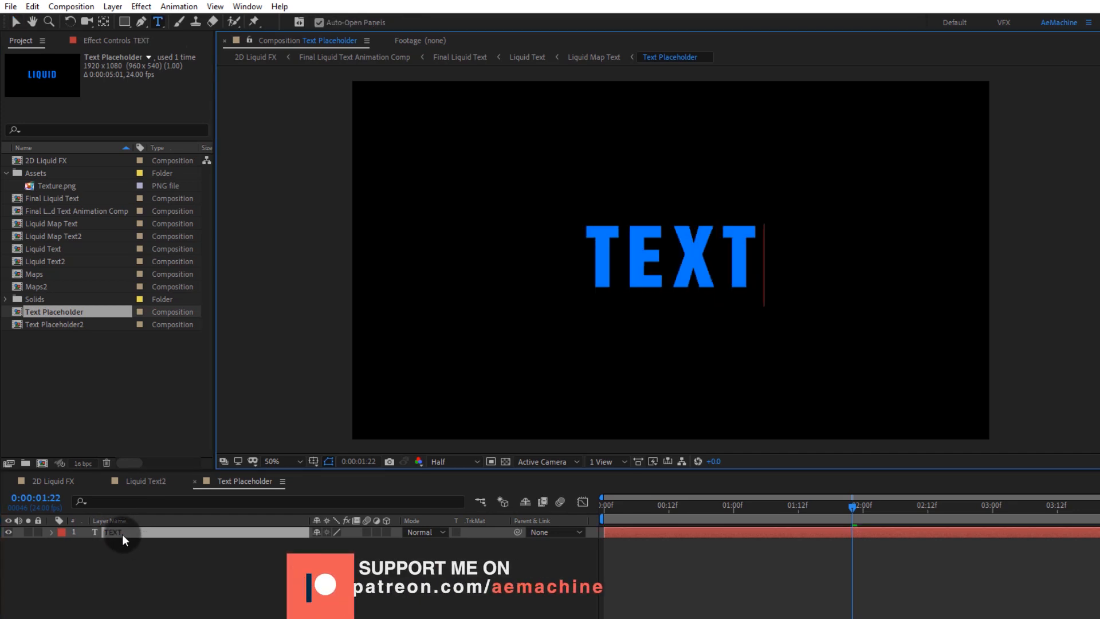
click(121, 550)
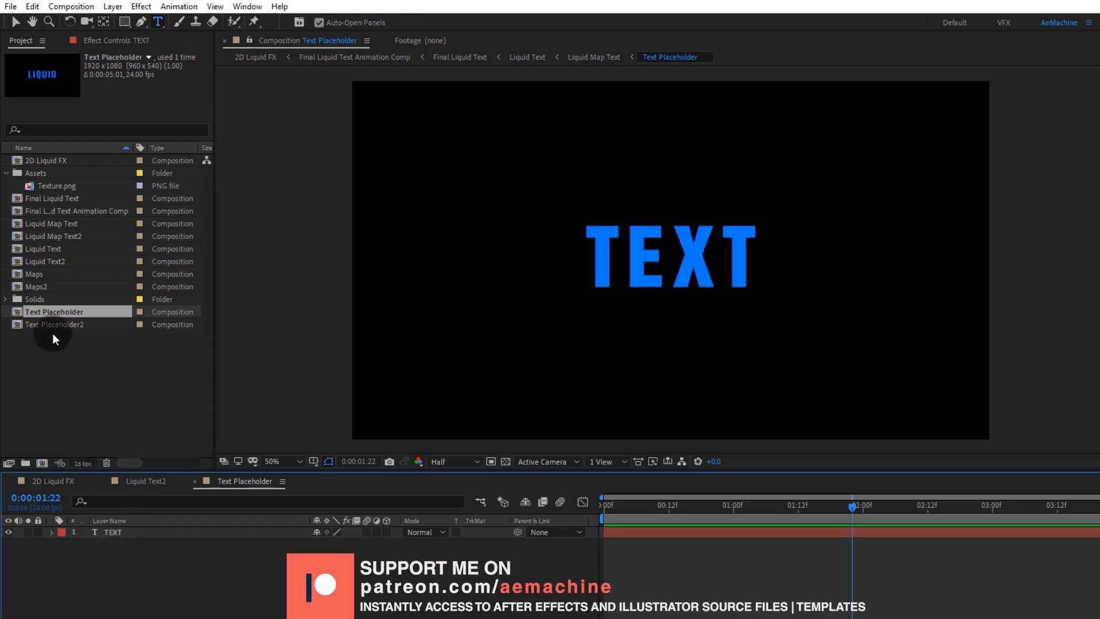
Step: Open the Text Placeholder2 composition and change its text layer to read TEXT
double_click(59, 324)
click(118, 536)
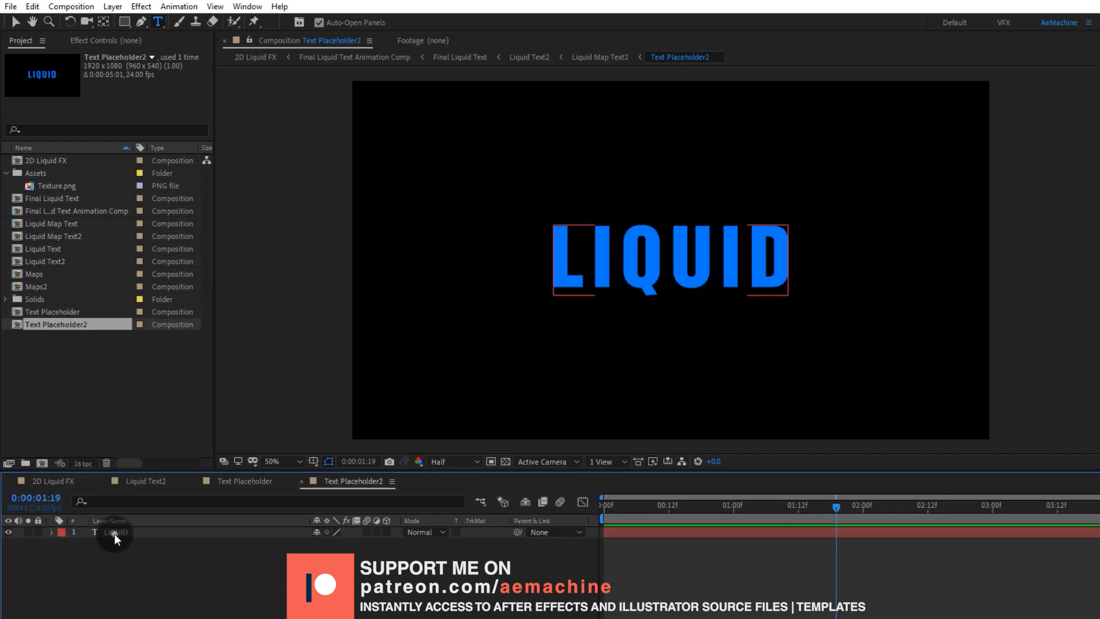
double_click(115, 534)
text(TEX)
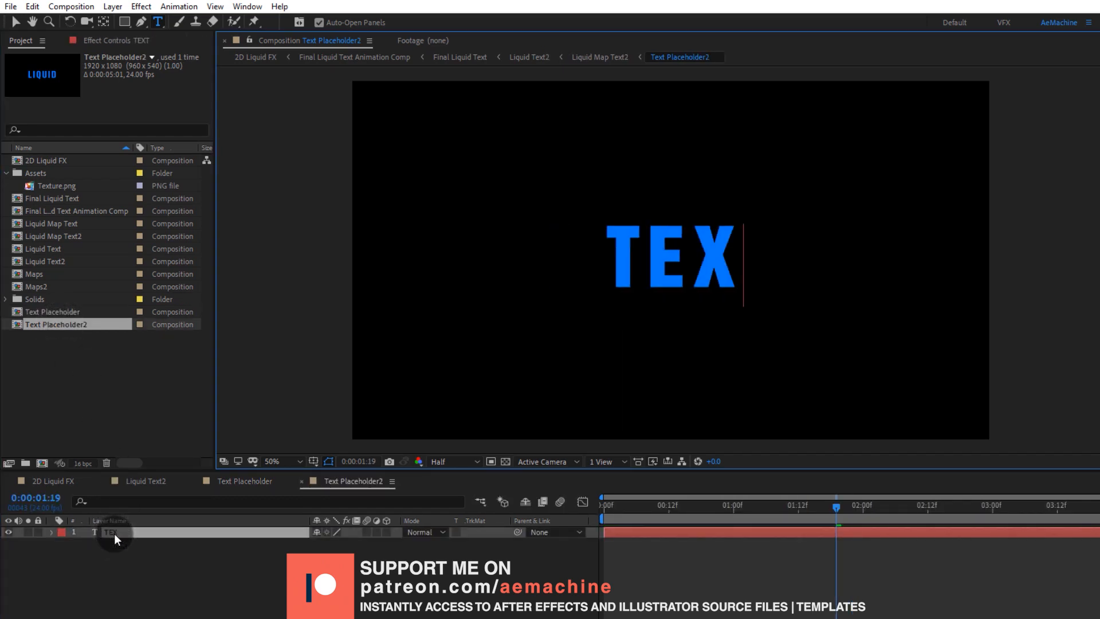
text(T)
click(129, 569)
Step: Set the fill colour of the Text Placeholder text layer to orange FF6A00
click(67, 480)
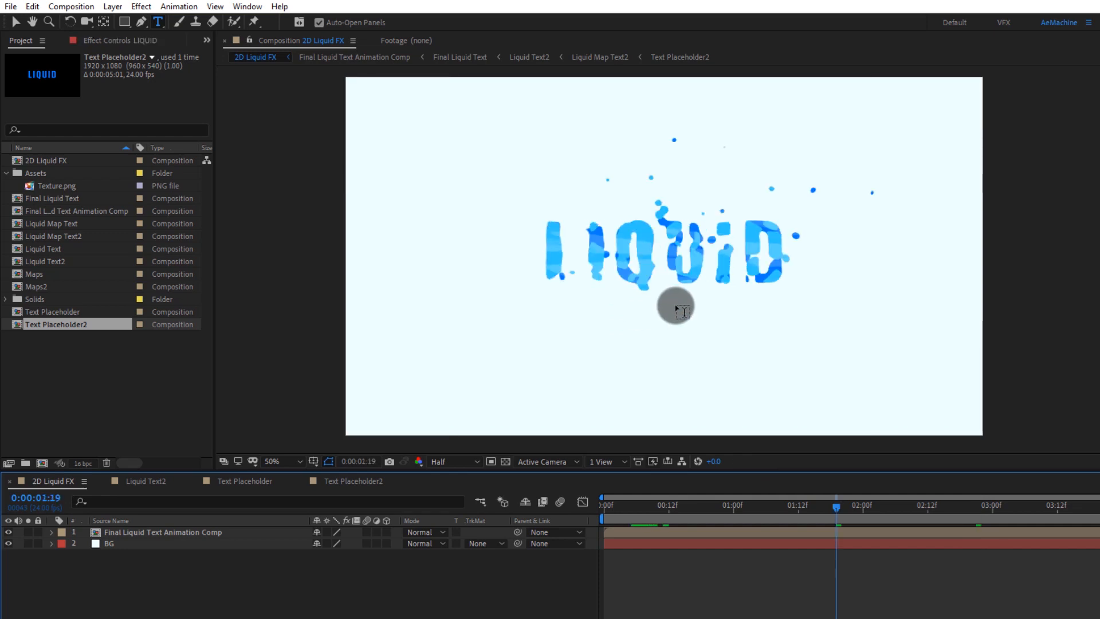
click(219, 510)
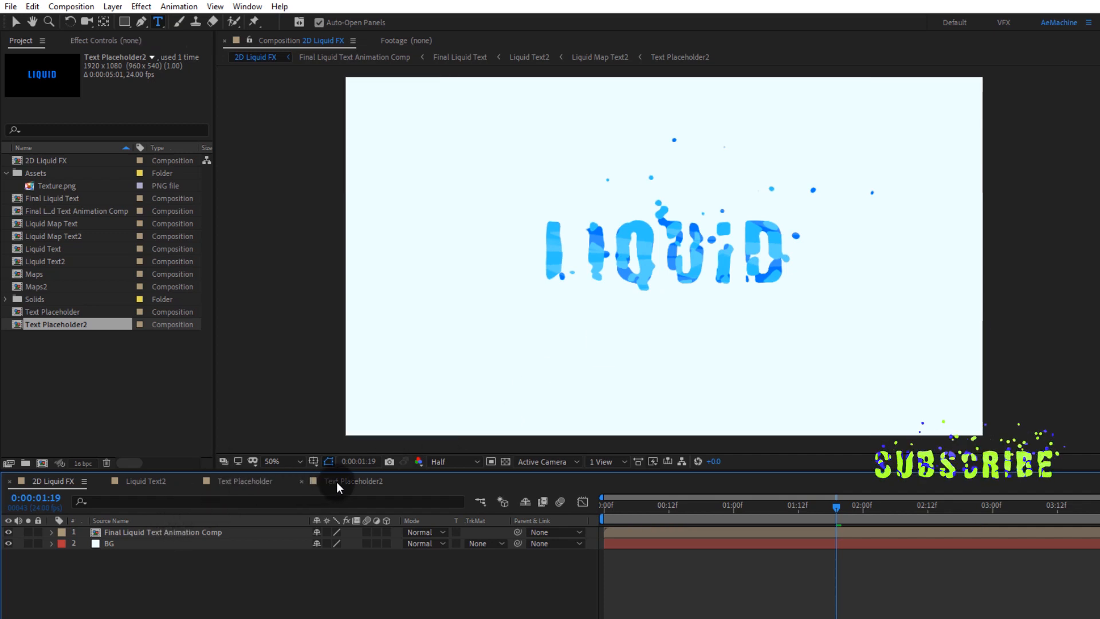
click(264, 481)
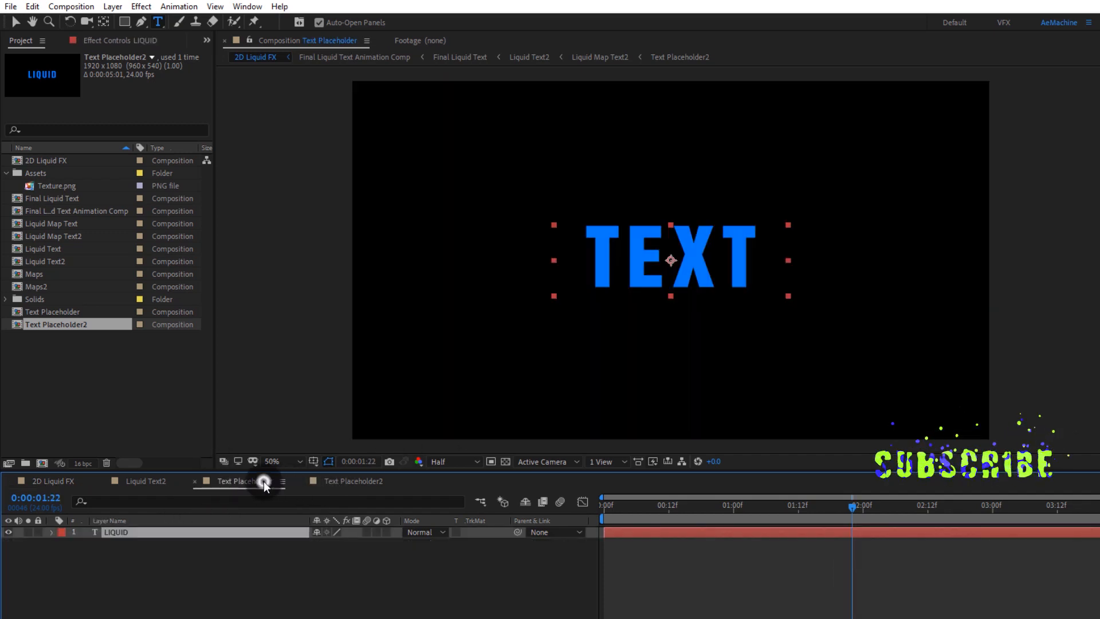
double_click(154, 535)
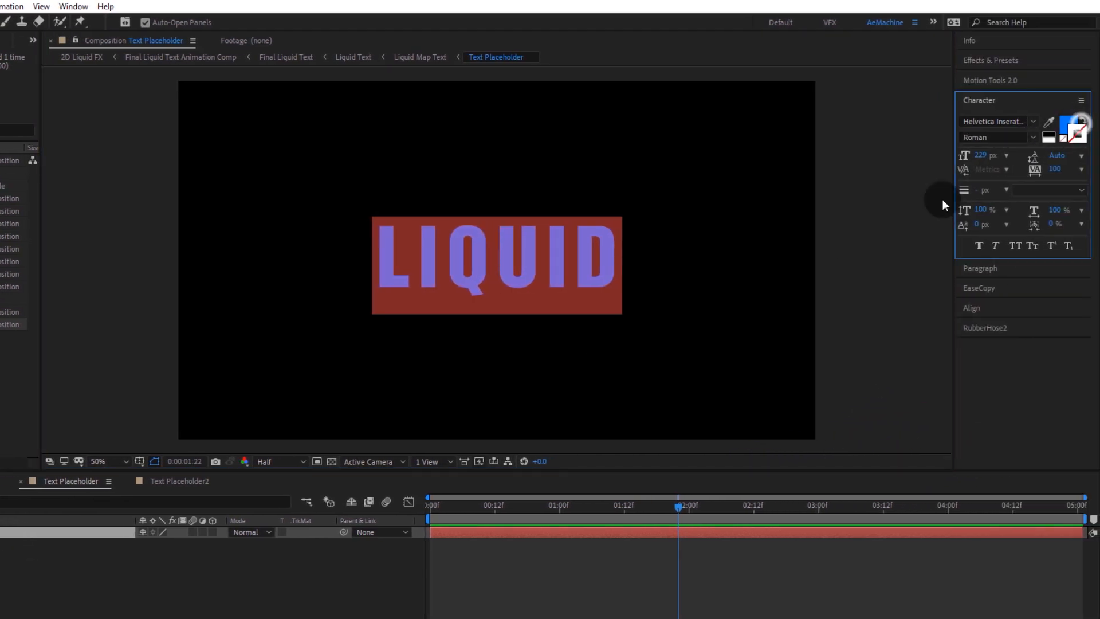
click(1074, 124)
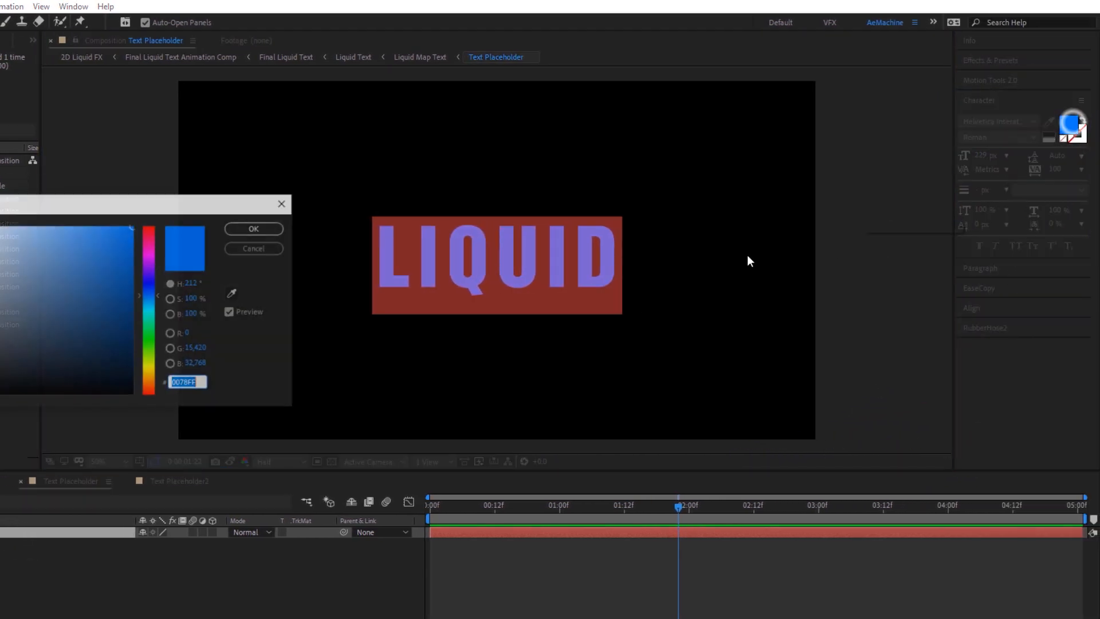
drag(309, 367, 326, 379)
click(429, 249)
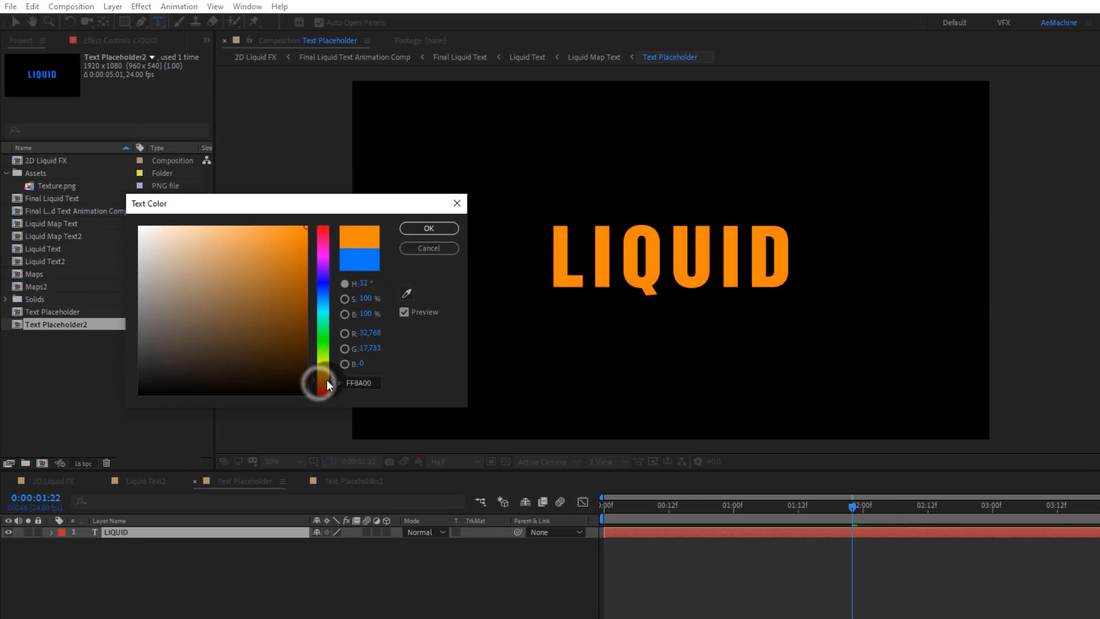
click(439, 228)
Step: Check the recoloured liquid text in the 2D Liquid FX composition and return the playhead to the start
click(53, 480)
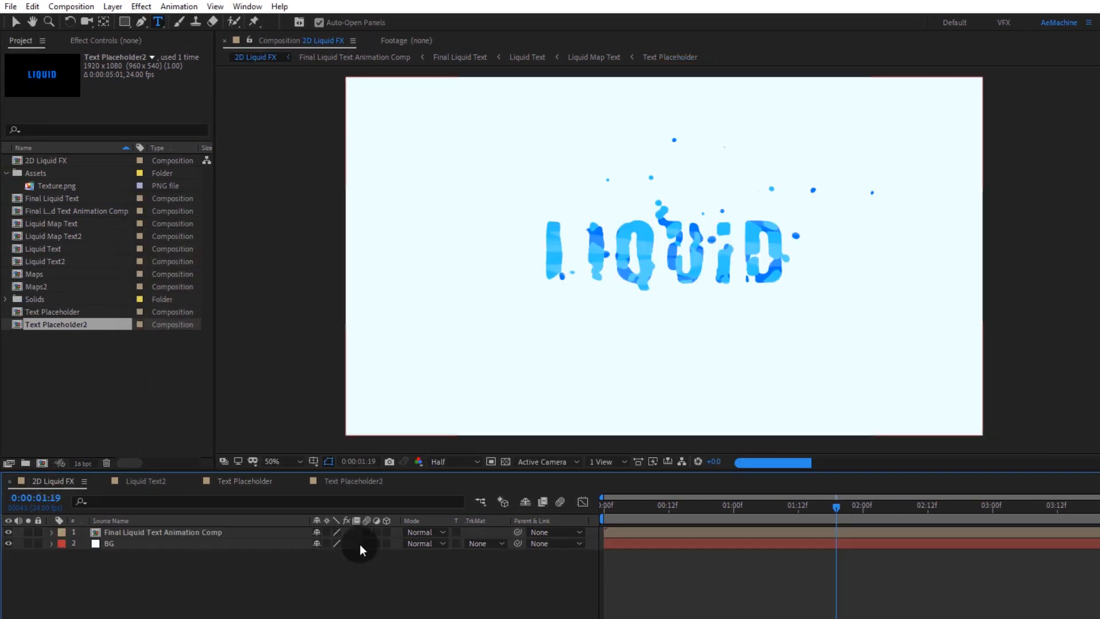
click(375, 566)
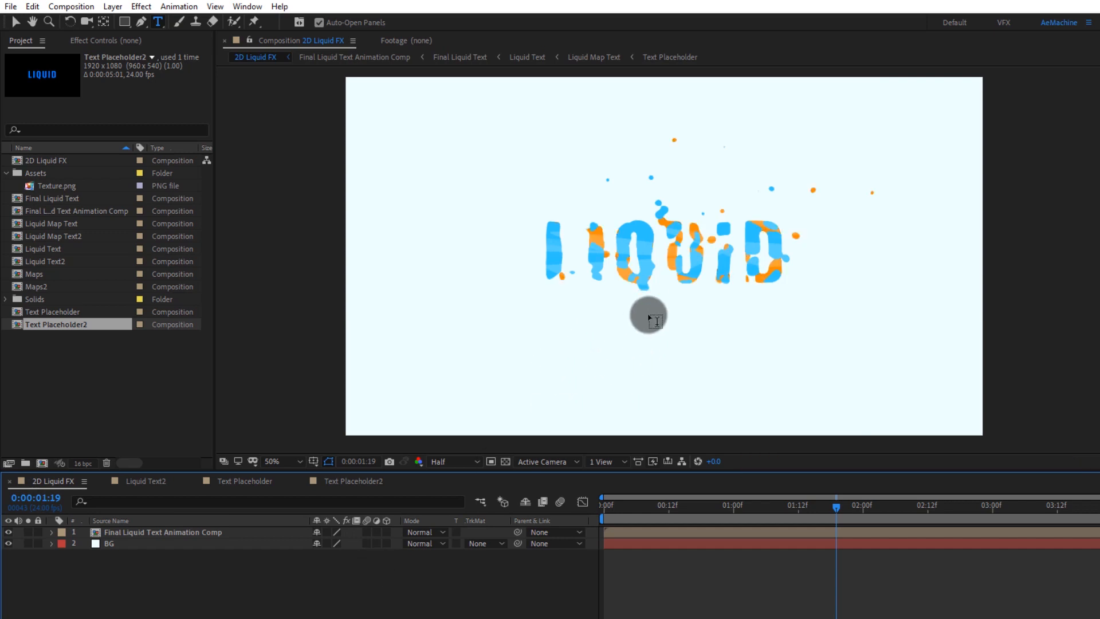
click(245, 483)
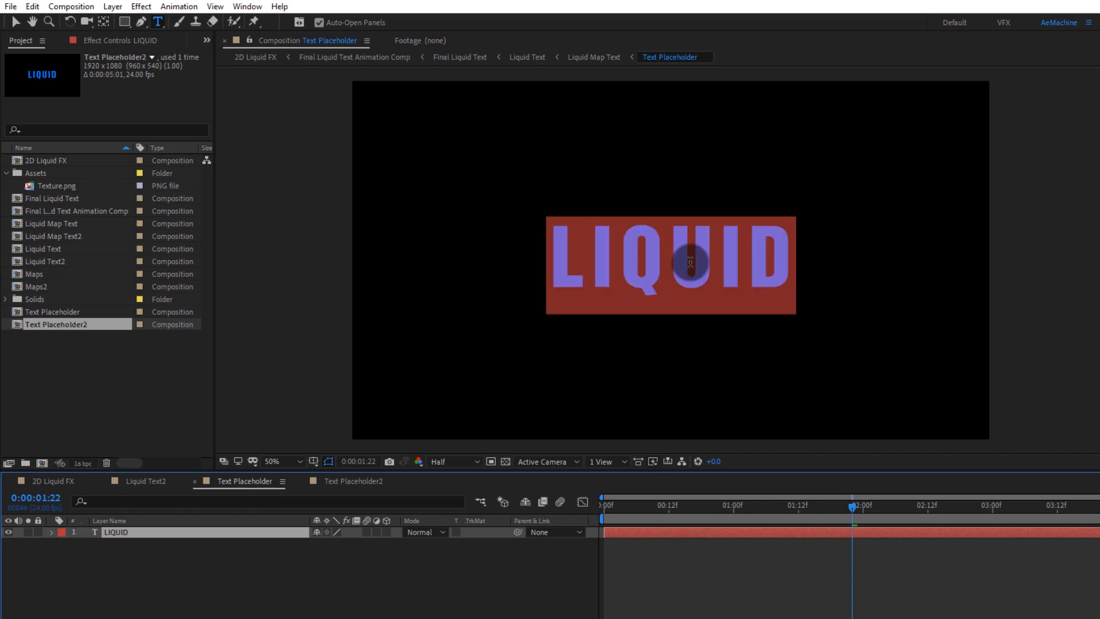
click(52, 483)
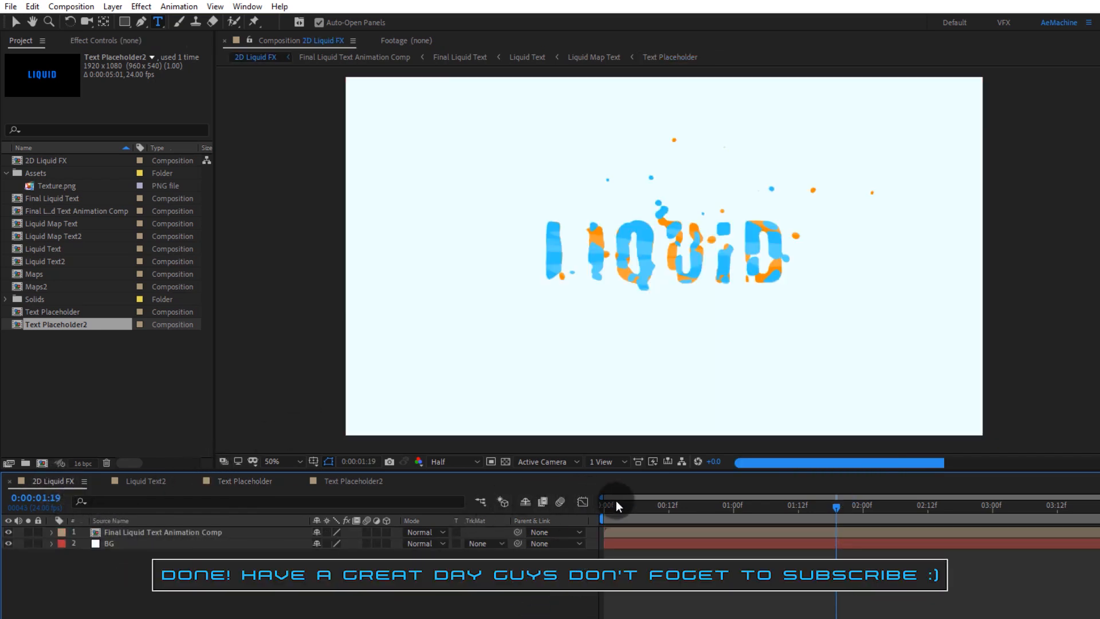
drag(620, 503, 589, 504)
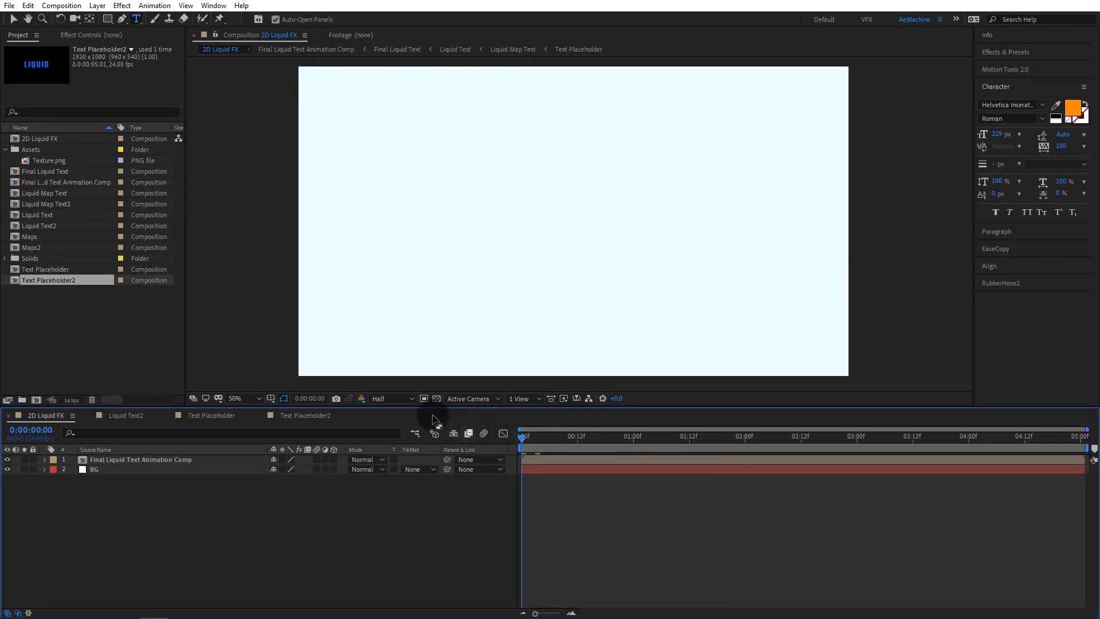
Step: Collapse the Assets folder in the project and switch back to the Selection tool
click(6, 150)
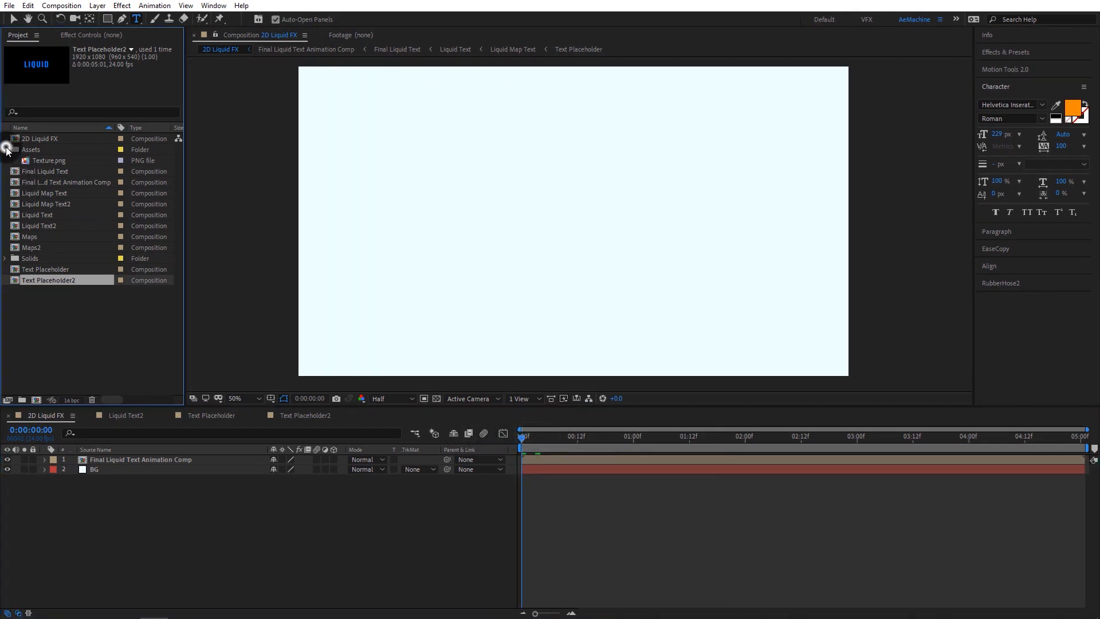
click(77, 327)
key(v)
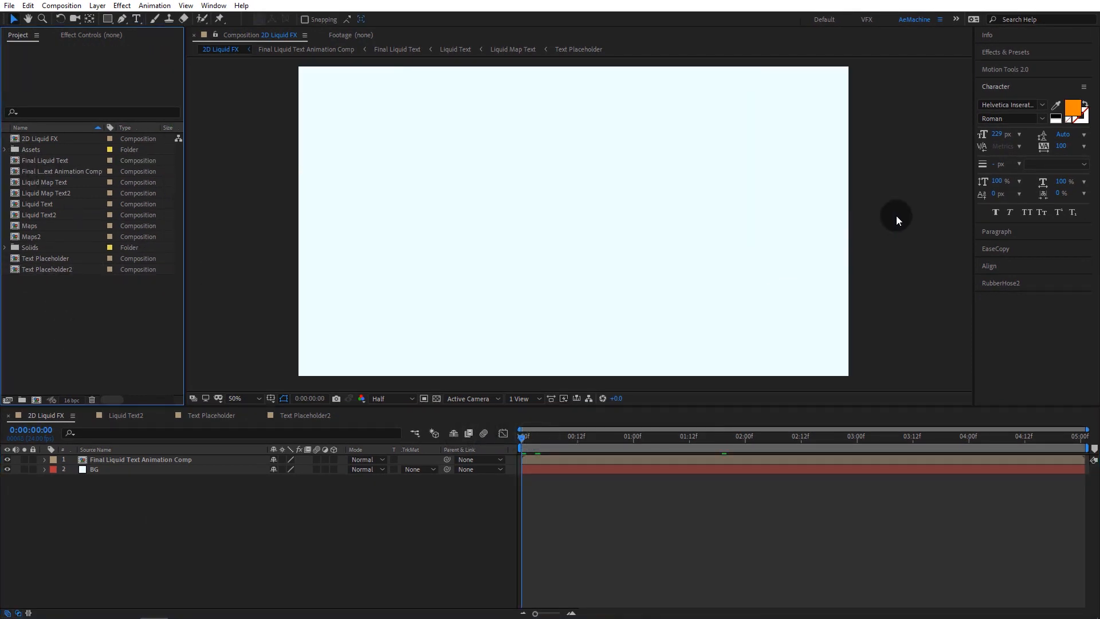